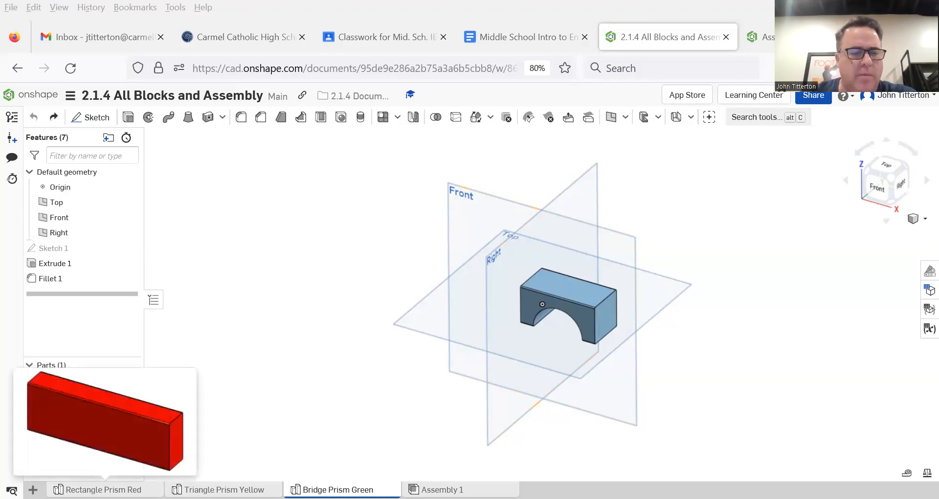
# Review the red rectangle prism, the Google Photos picture of the stacked blocks, and a close-up of the yellow triangle prism.
pyautogui.click(104, 490)
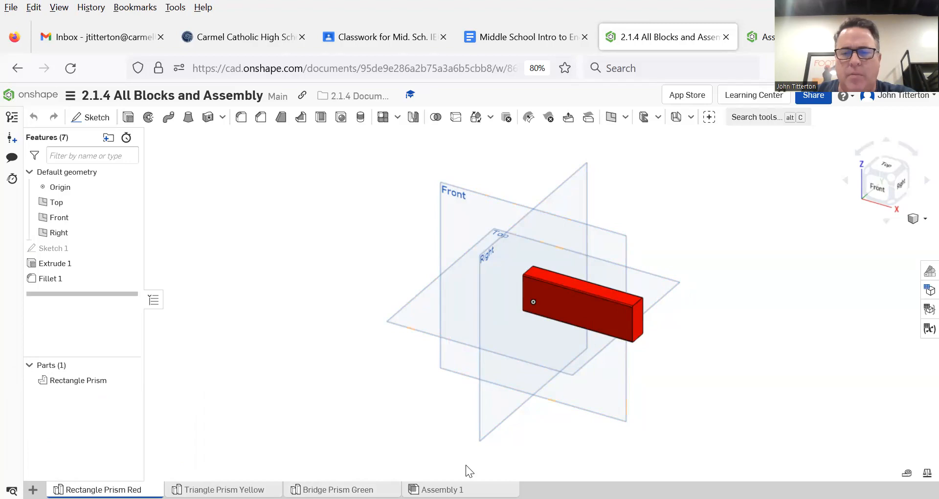
pyautogui.hotkey('alt', 'Tab')
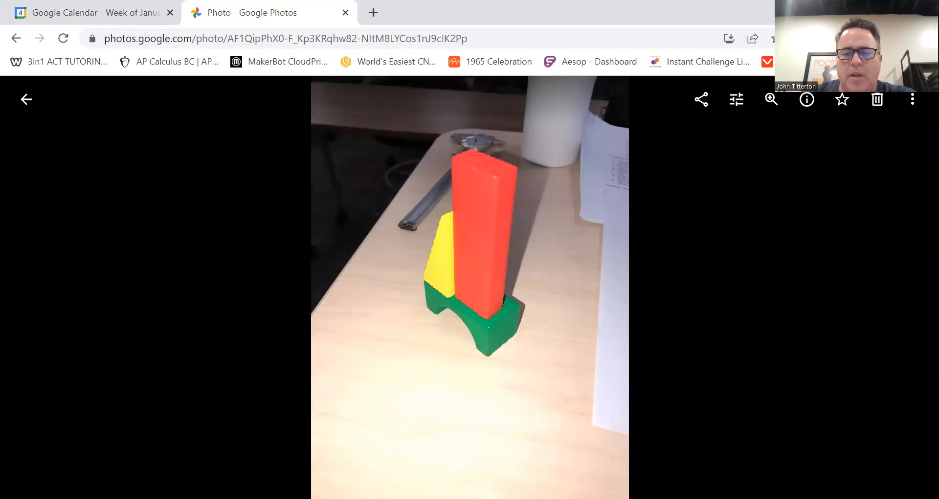
pyautogui.hotkey('alt', 'Tab')
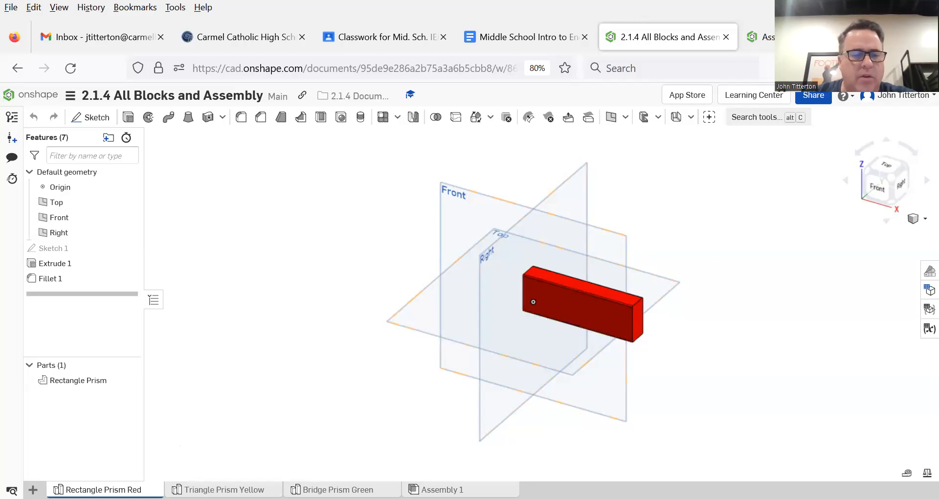
pyautogui.click(224, 489)
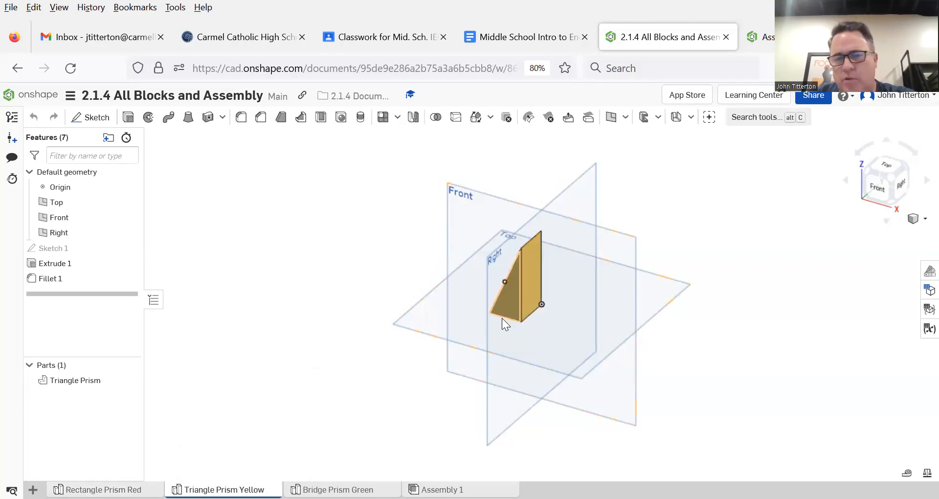
pyautogui.scroll(5, 529, 296)
pyautogui.moveTo(531, 293)
pyautogui.mouseDown(button='right')
pyautogui.moveTo(503, 321)
pyautogui.moveTo(524, 343)
pyautogui.moveTo(512, 349)
pyautogui.moveTo(527, 279)
pyautogui.mouseUp(button='right')
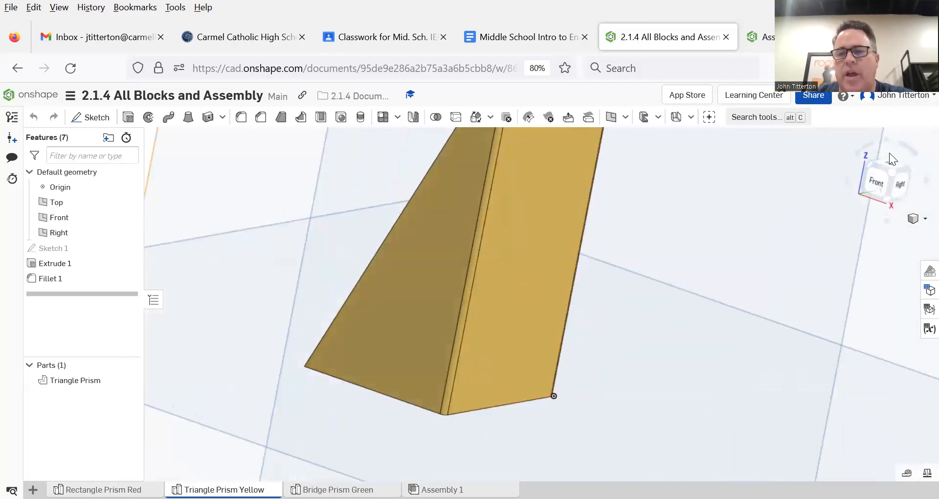
pyautogui.click(893, 171)
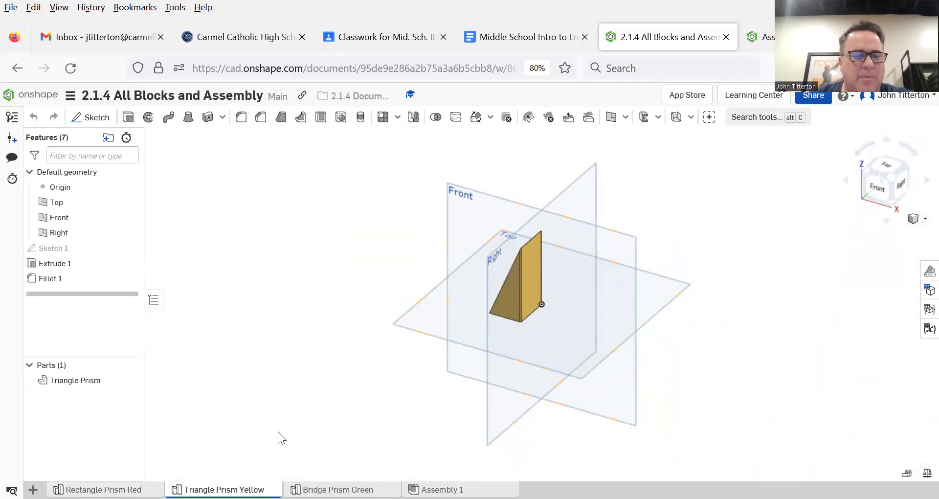
# Assign the Ash, White material from the Onshape Material Library to the whole bridge block in the Bridge Prism Green part studio.
pyautogui.click(338, 489)
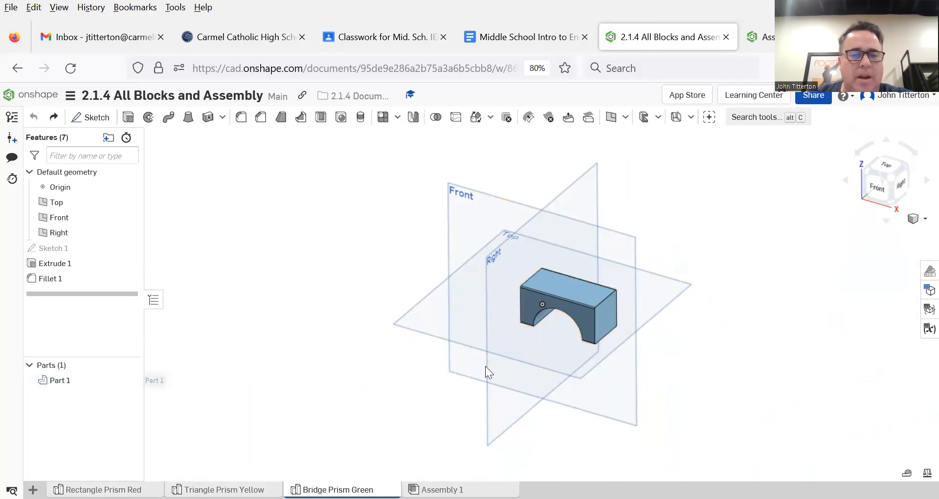
pyautogui.moveTo(384, 191); pyautogui.dragTo(761, 402)
pyautogui.rightClick(572, 289)
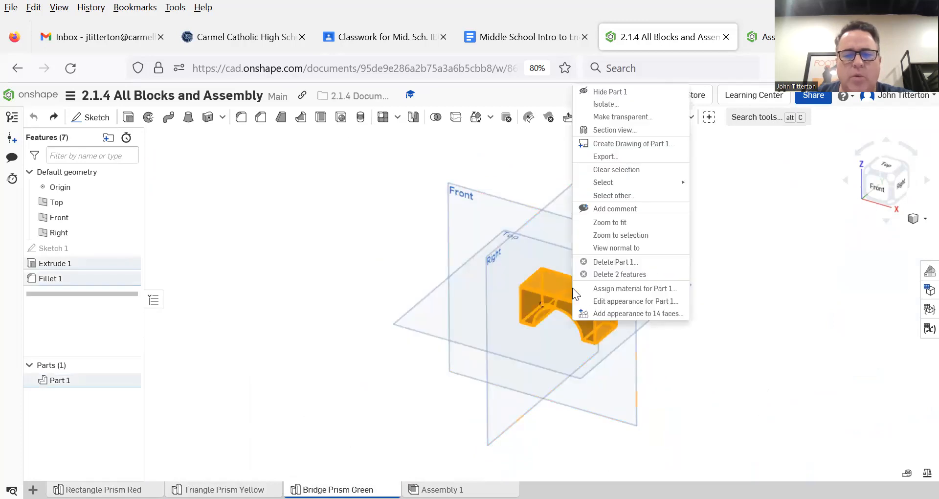
pyautogui.click(621, 289)
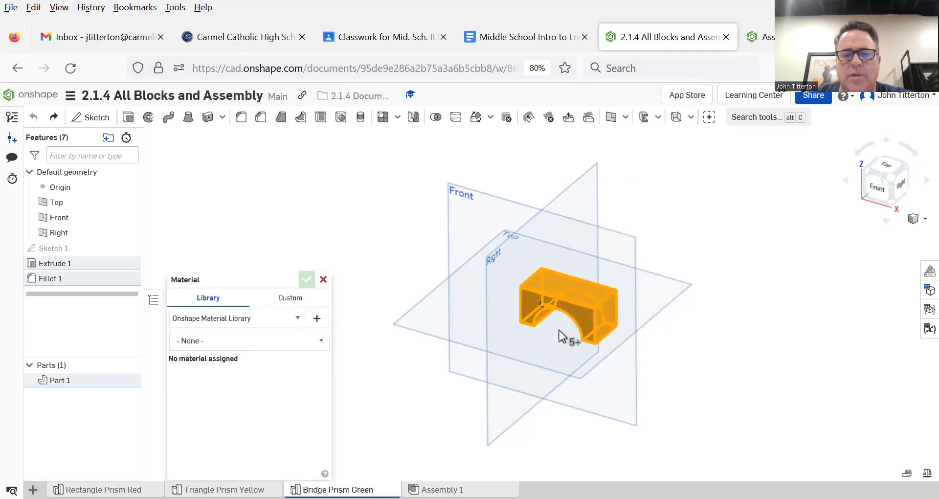
pyautogui.click(225, 342)
pyautogui.write('as')
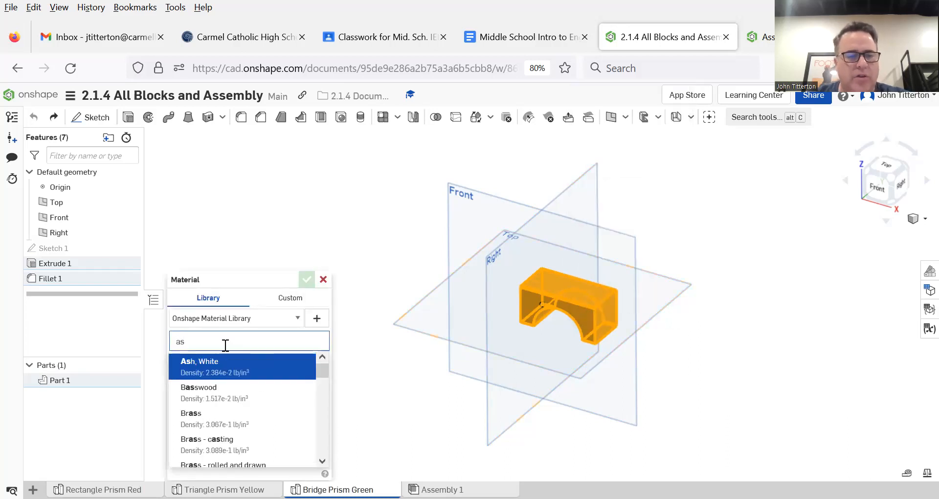
pyautogui.click(223, 366)
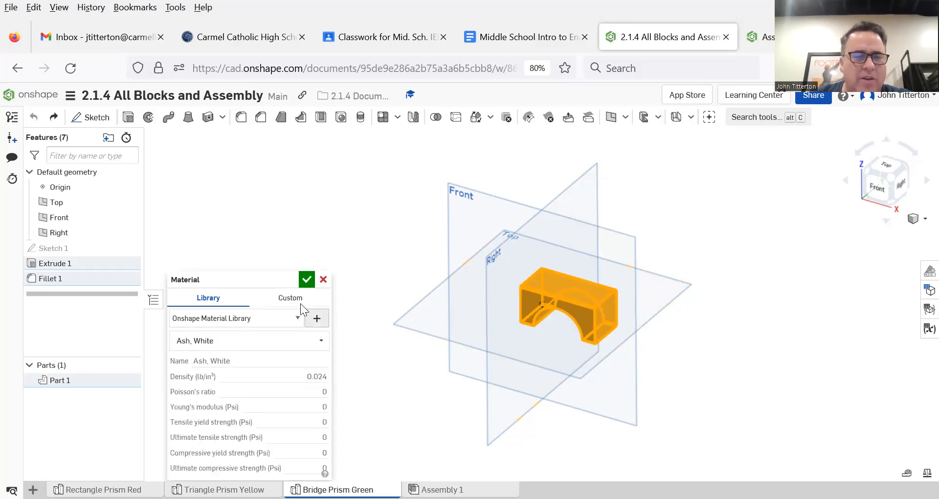
pyautogui.click(306, 280)
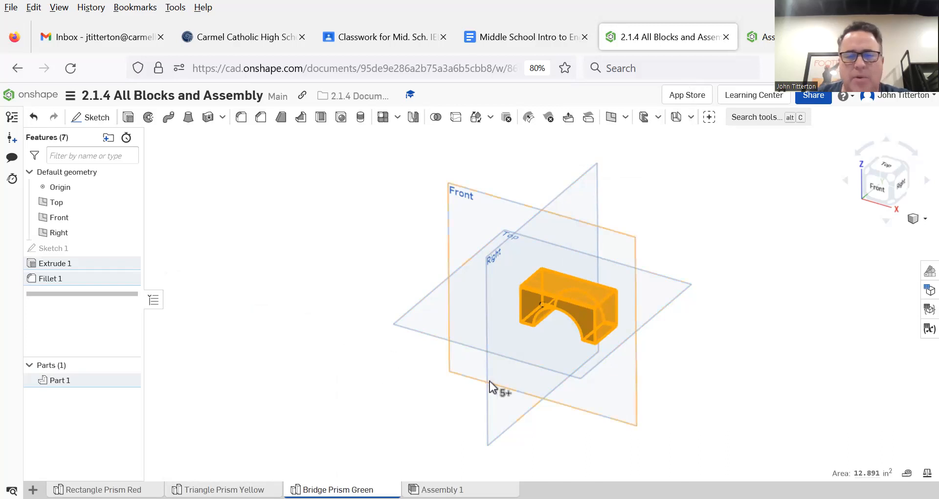
# Change the bridge block's appearance to a medium green from the colour palette.
pyautogui.rightClick(558, 283)
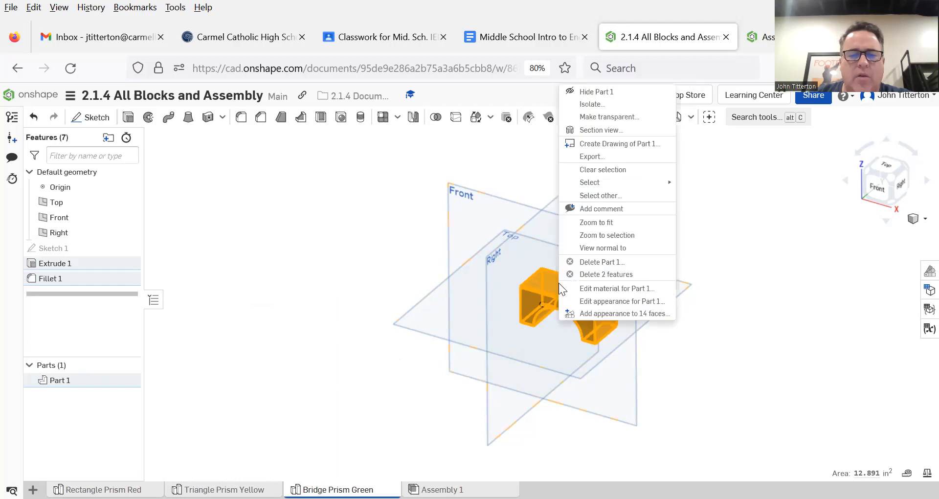
pyautogui.click(606, 306)
pyautogui.click(220, 334)
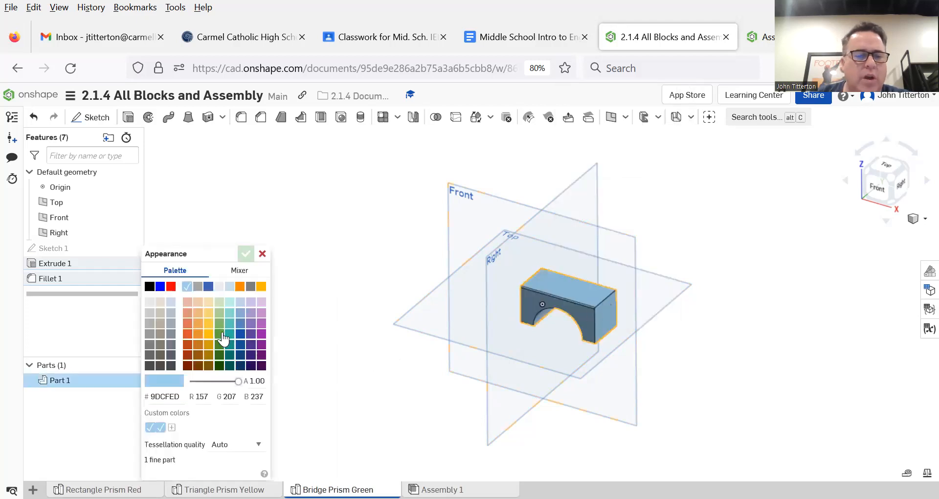
pyautogui.click(246, 254)
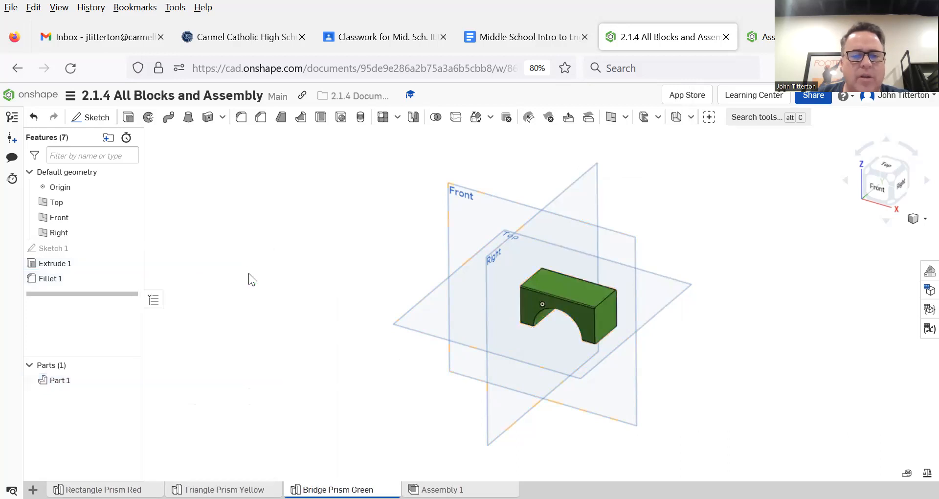
pyautogui.click(49, 380)
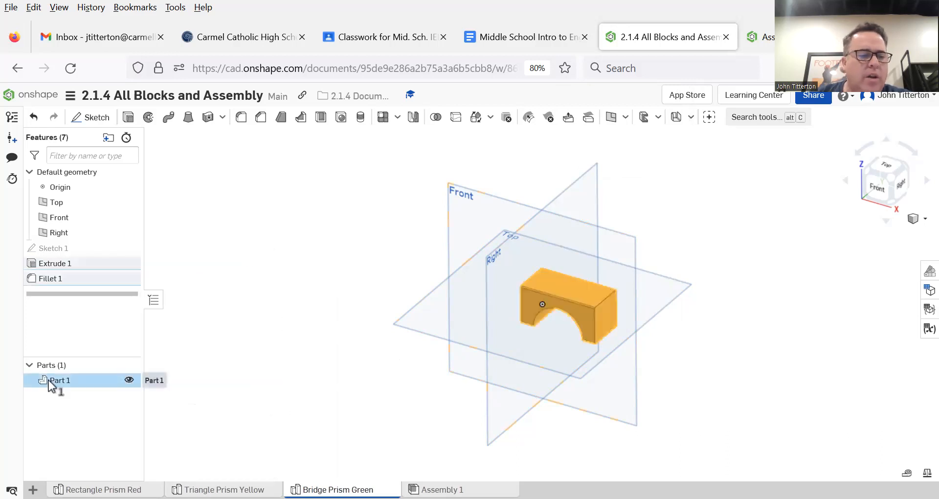
pyautogui.rightClick(49, 380)
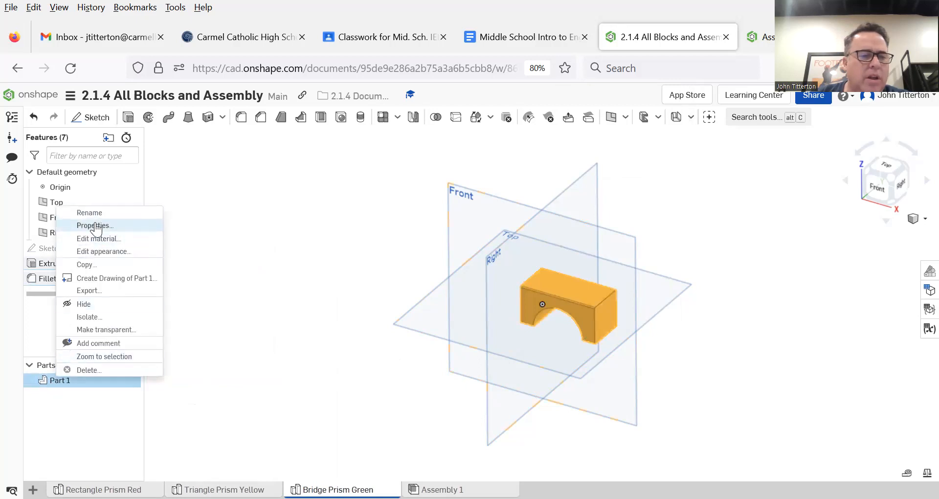
pyautogui.click(94, 225)
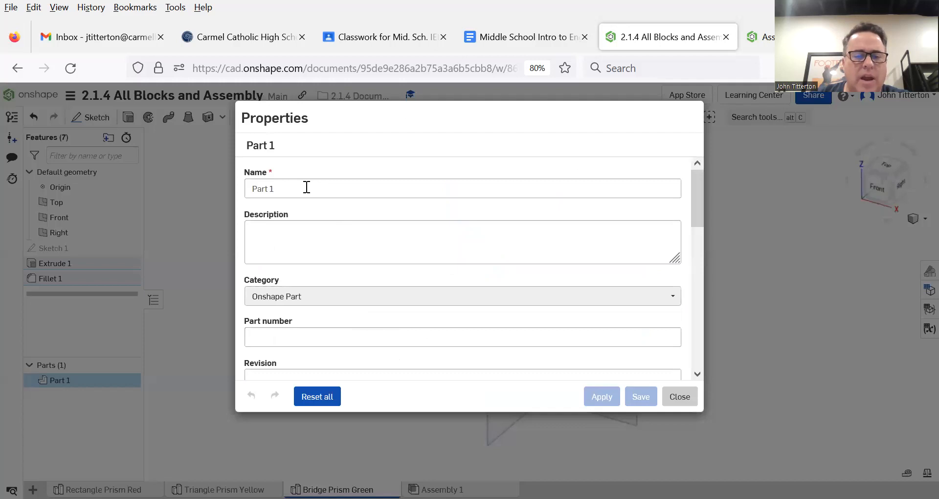
pyautogui.click(673, 400)
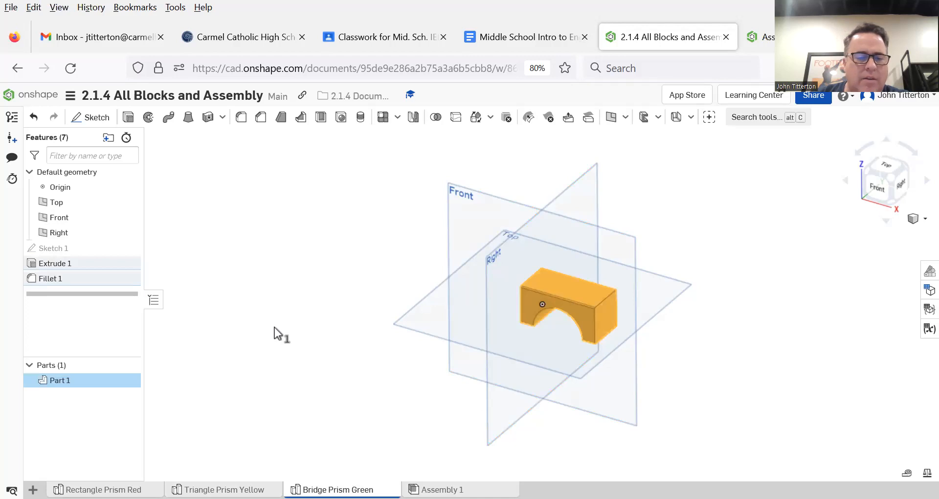
pyautogui.click(230, 384)
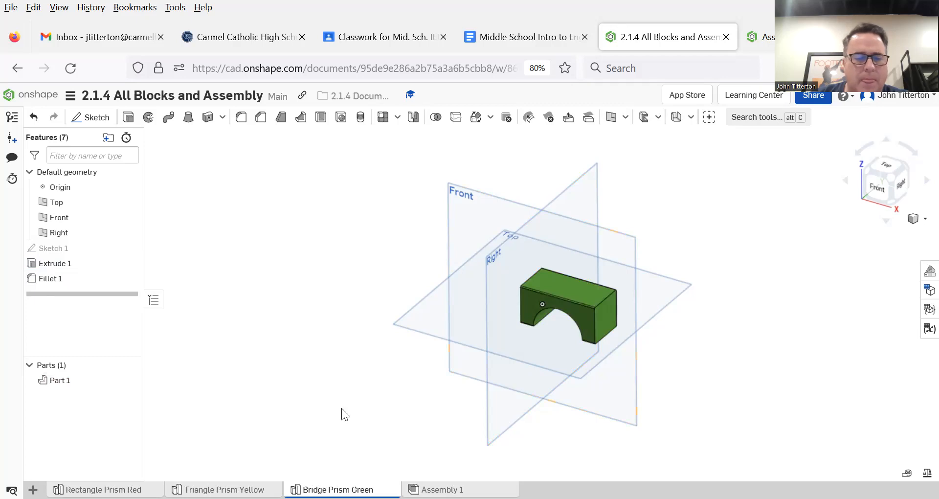
pyautogui.moveTo(341, 489)
pyautogui.mouseDown()
pyautogui.moveTo(209, 490)
pyautogui.moveTo(346, 489)
pyautogui.moveTo(279, 490)
pyautogui.moveTo(293, 489)
pyautogui.mouseUp()
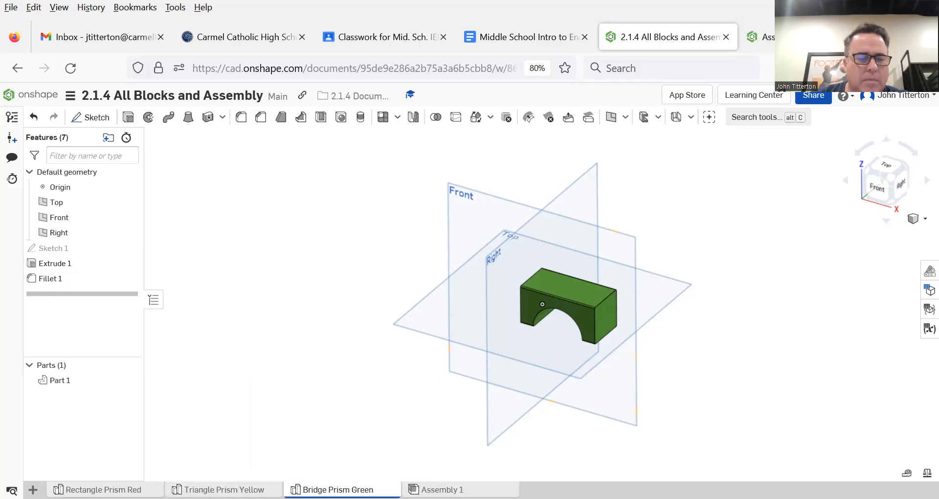
# Name the bridge part Bridge Prism Green, set its part number to 3, check its mass and save the properties.
pyautogui.rightClick(65, 381)
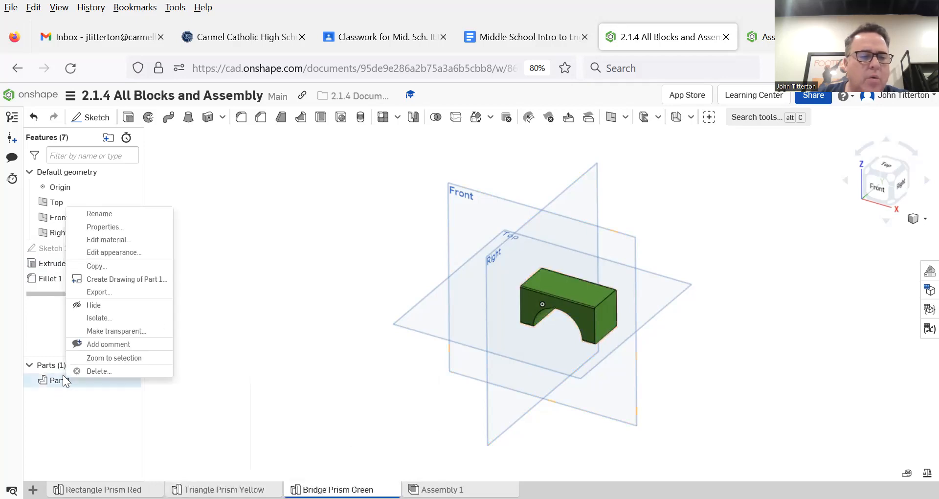
pyautogui.click(101, 227)
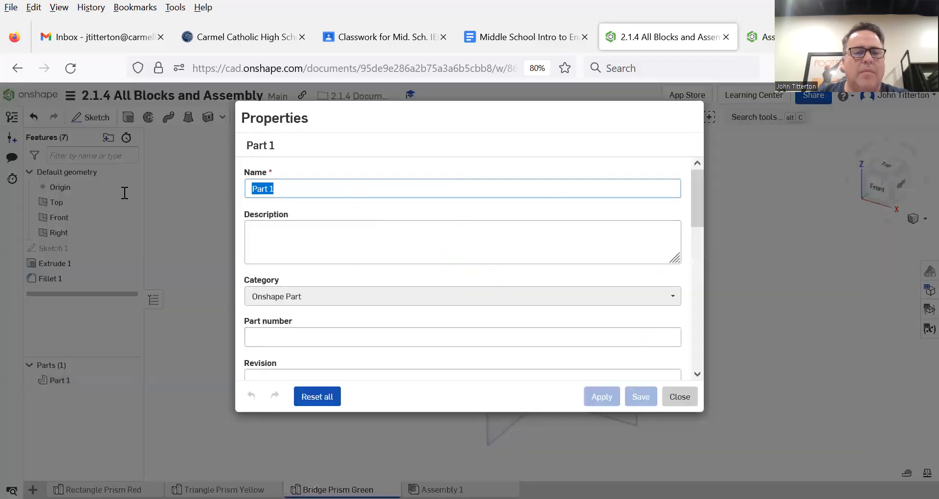
pyautogui.write('Bridge P')
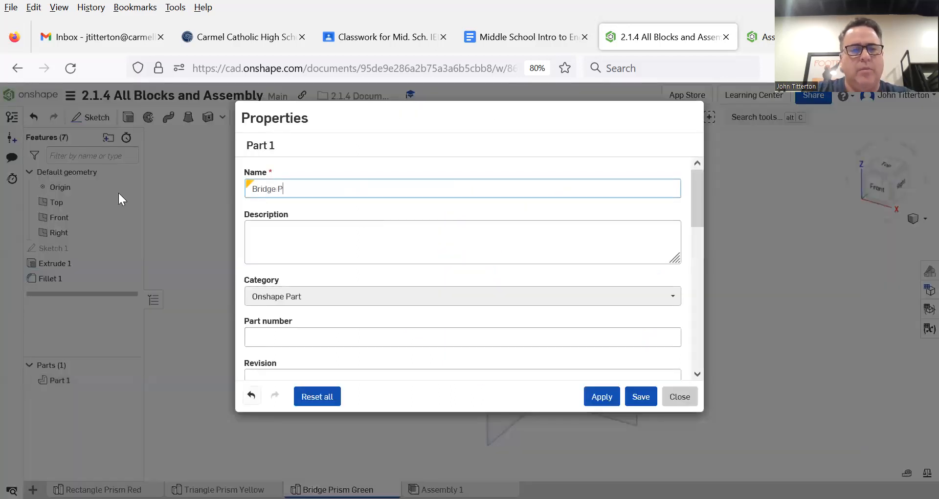
pyautogui.write('rism Green')
pyautogui.press('Tab')
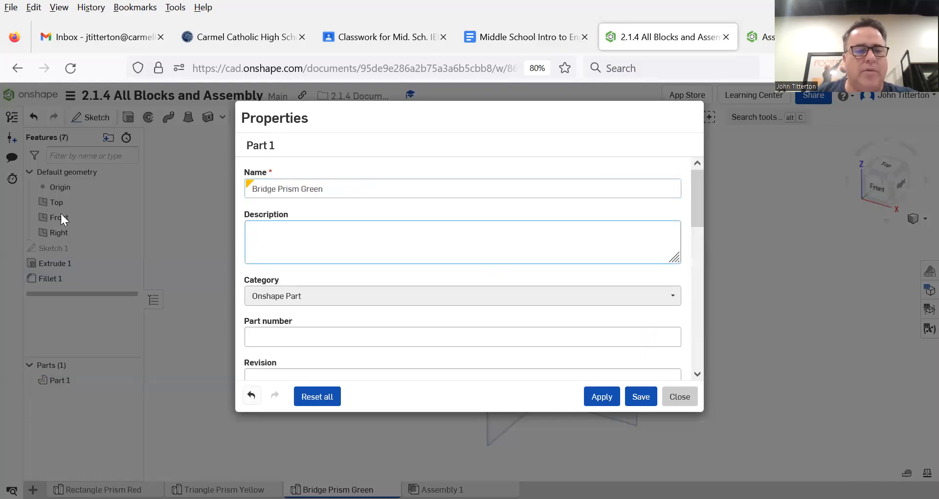
pyautogui.click(311, 338)
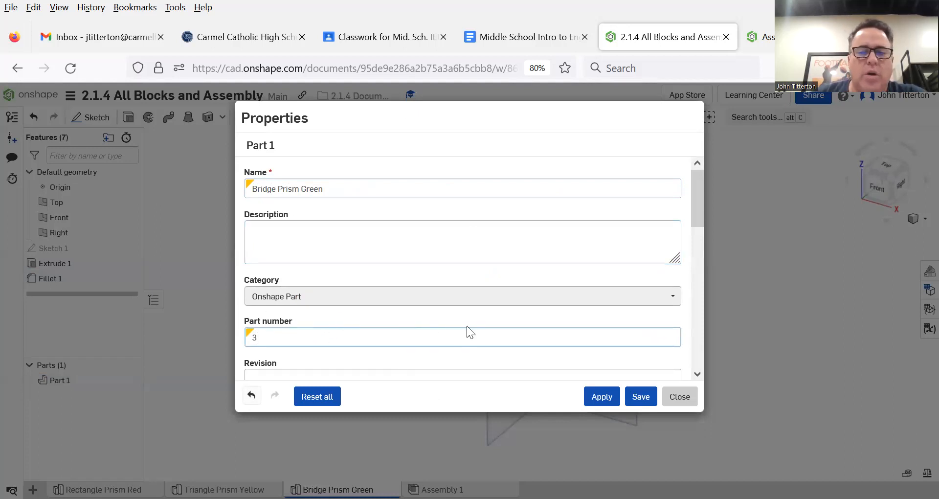
pyautogui.scroll(-5, 469, 326)
pyautogui.scroll(-5, 339, 264)
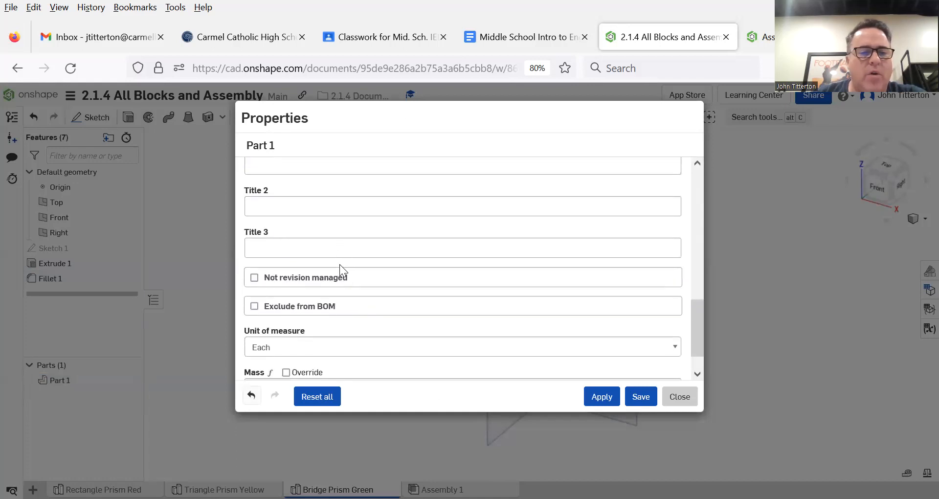
pyautogui.scroll(-1, 341, 265)
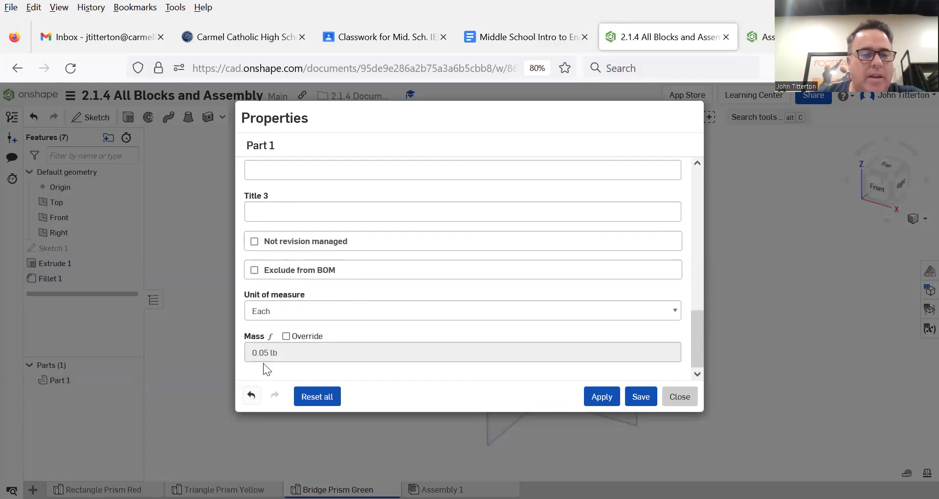
pyautogui.click(641, 397)
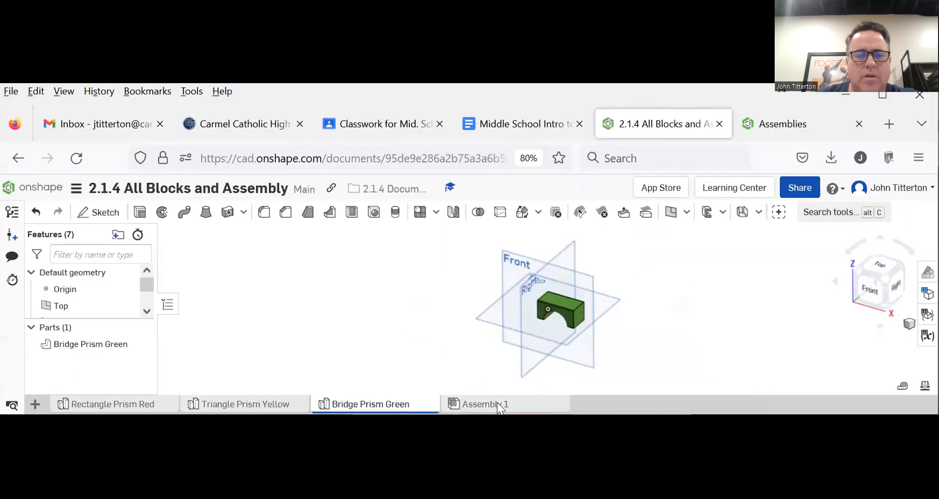
# Insert the Bridge Prism Green part into Assembly 1, placed around the origin.
pyautogui.click(498, 405)
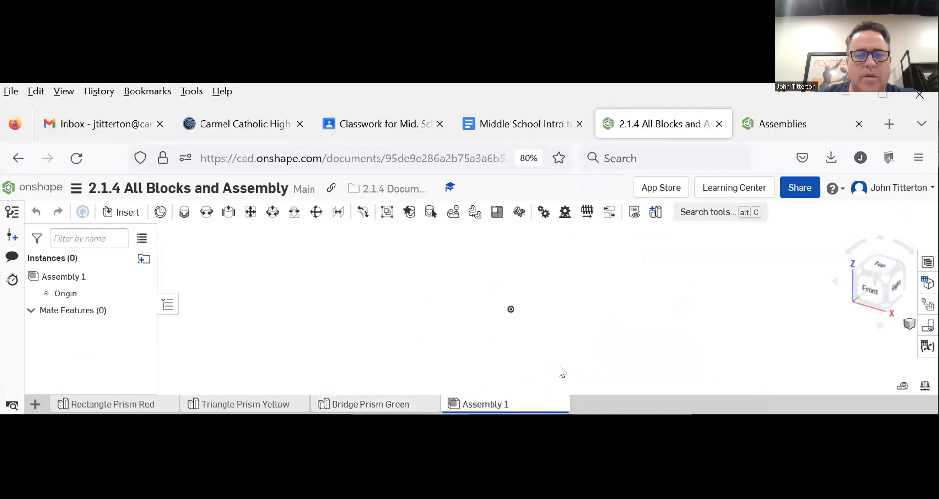
pyautogui.click(890, 96)
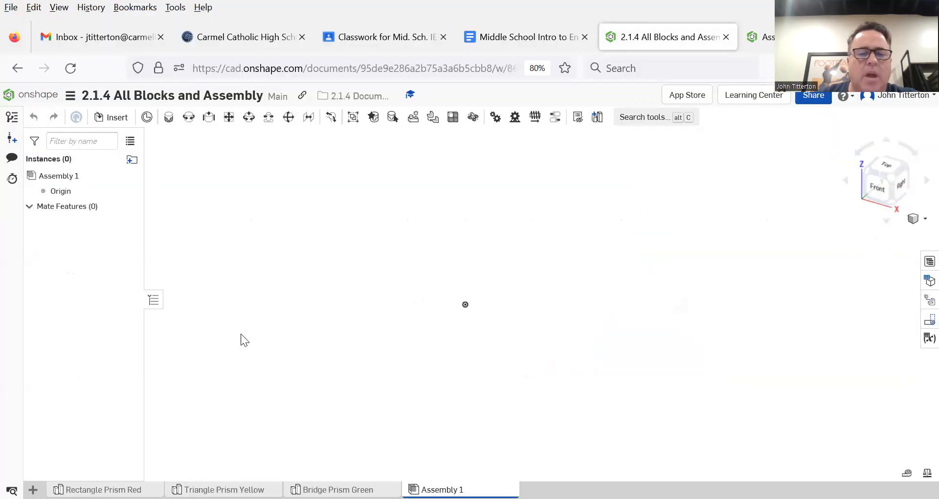
pyautogui.click(110, 118)
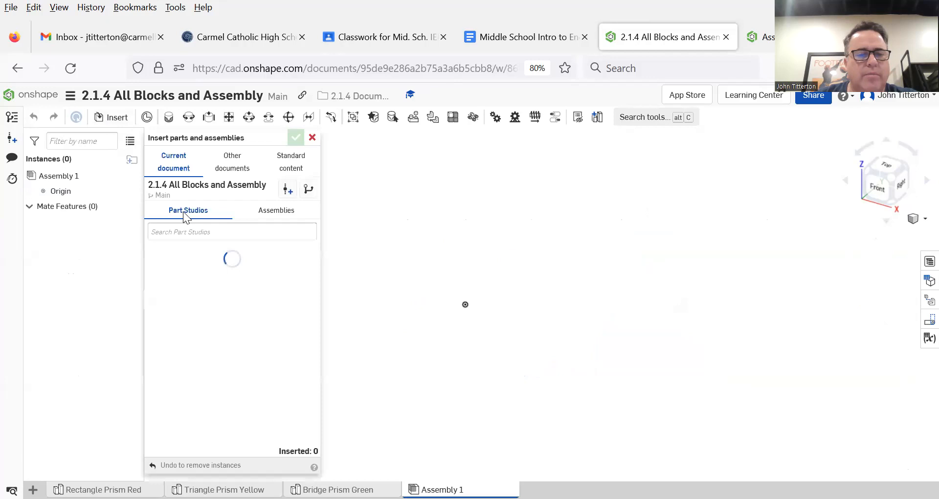
pyautogui.click(221, 284)
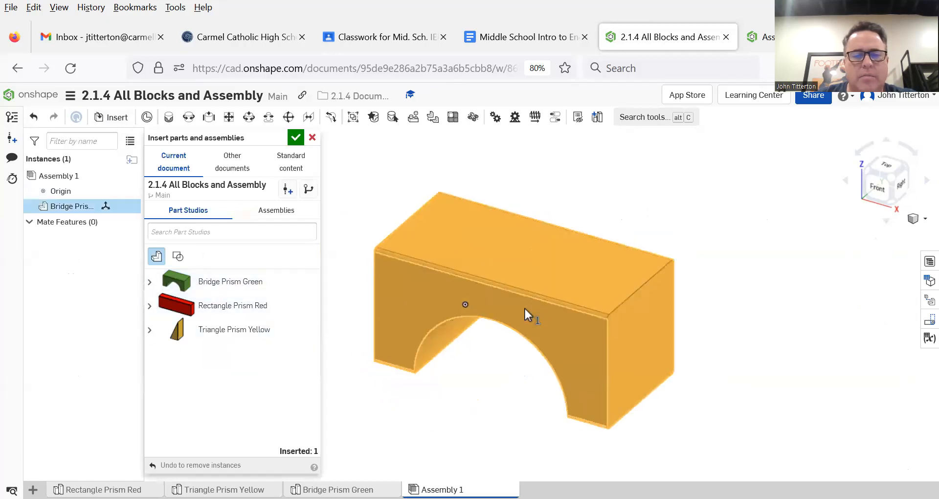
pyautogui.click(520, 305)
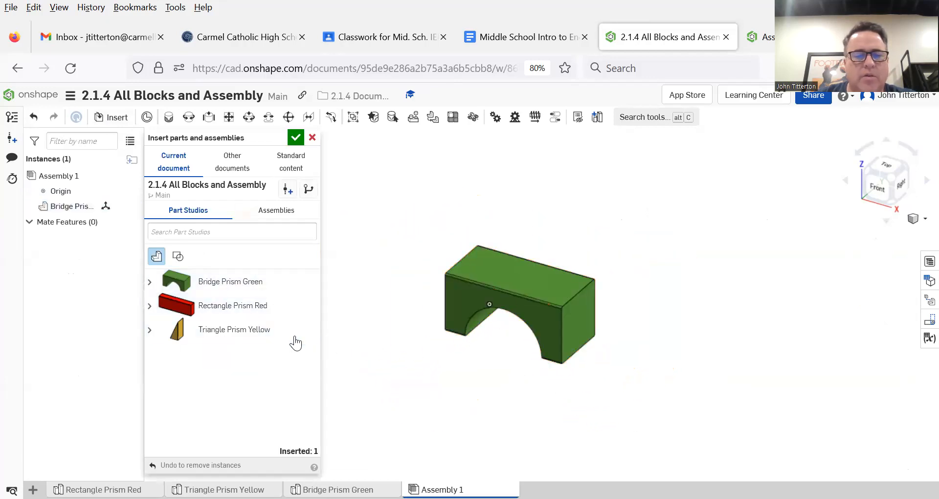
# Insert Rectangle Prism Red and Triangle Prism Yellow on opposite sides of the green bridge, clear of it, and finish inserting.
pyautogui.click(260, 308)
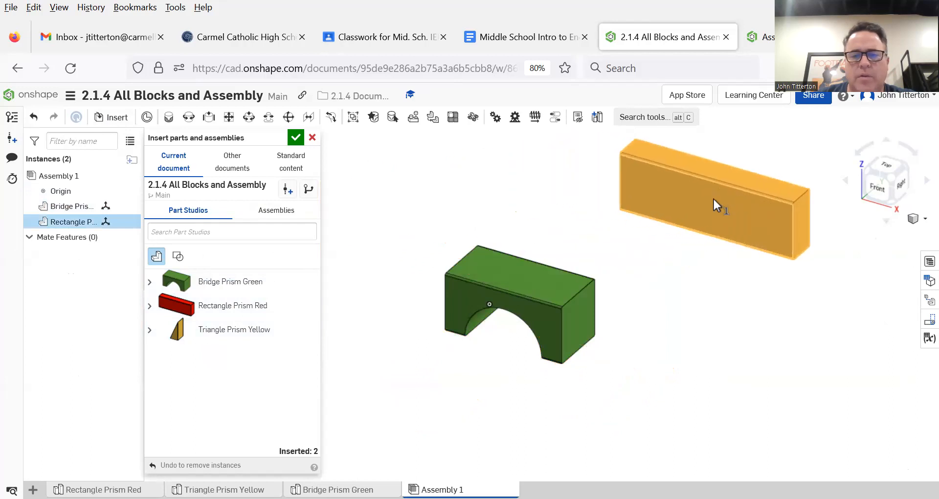
pyautogui.click(713, 197)
pyautogui.click(231, 340)
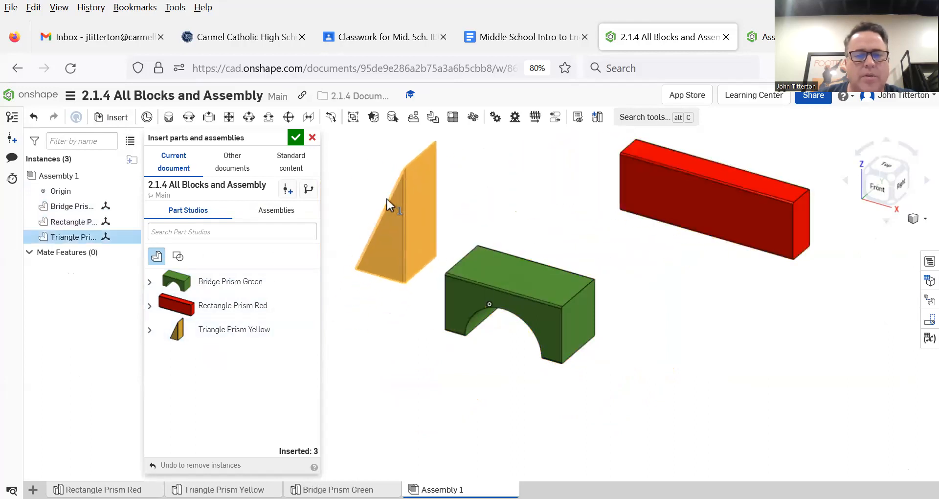
pyautogui.click(380, 241)
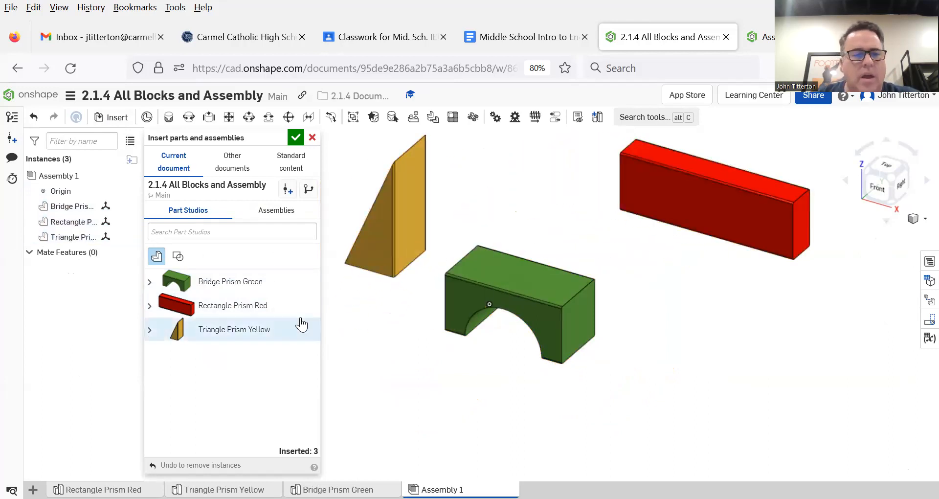
pyautogui.click(295, 138)
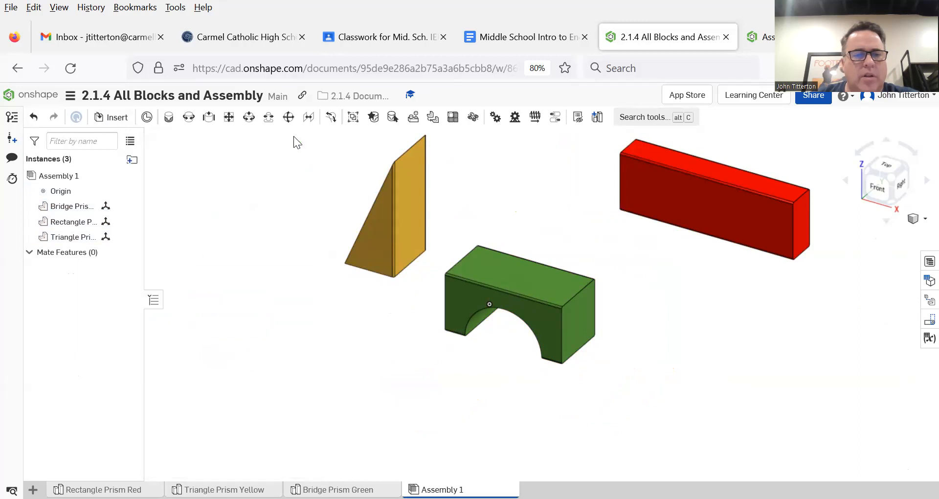
# Fix the green bridge block in place so it cannot move in the assembly.
pyautogui.rightClick(518, 308)
pyautogui.click(545, 195)
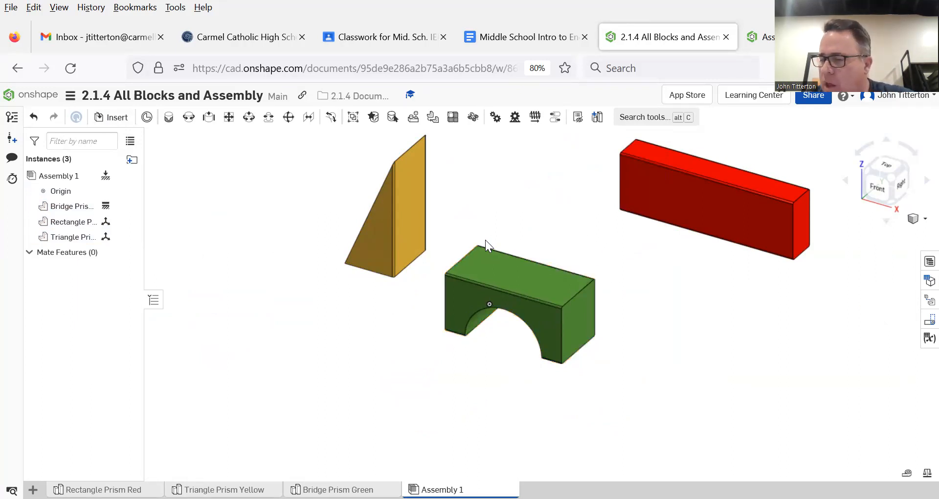
pyautogui.scroll(3, 451, 272)
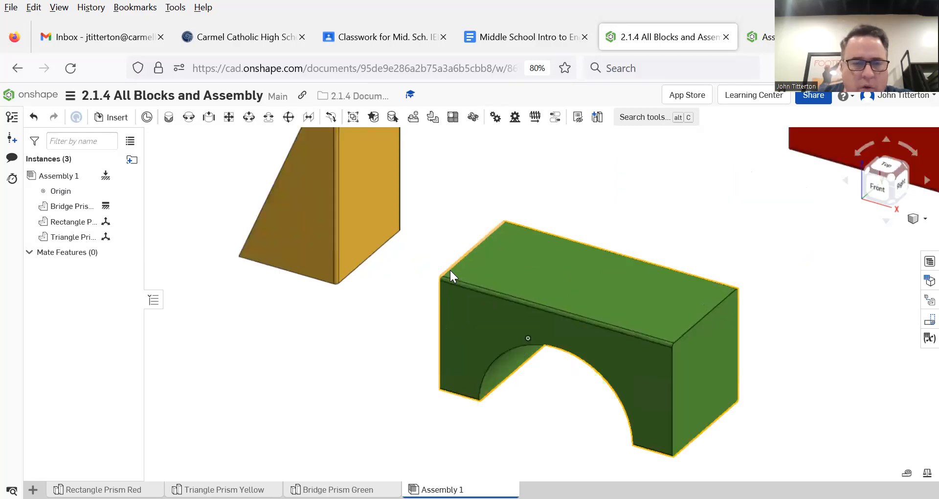
pyautogui.scroll(3, 451, 271)
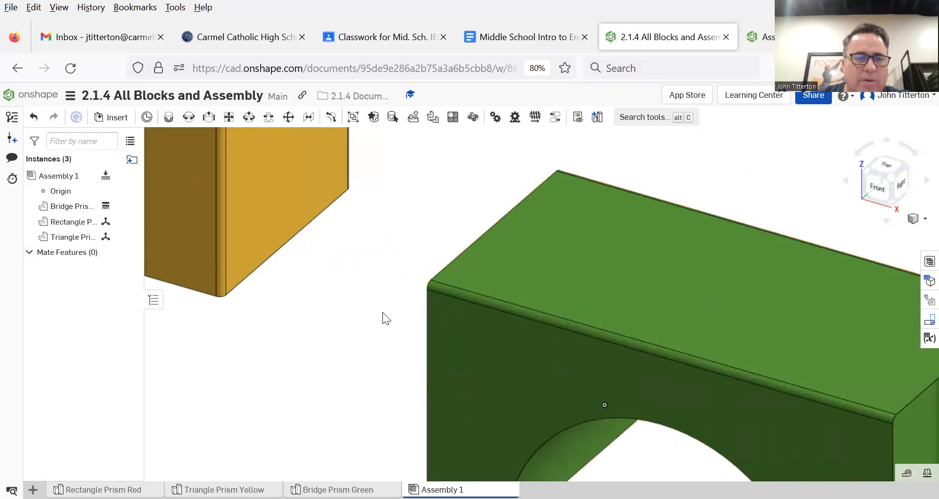
pyautogui.scroll(-5, 383, 318)
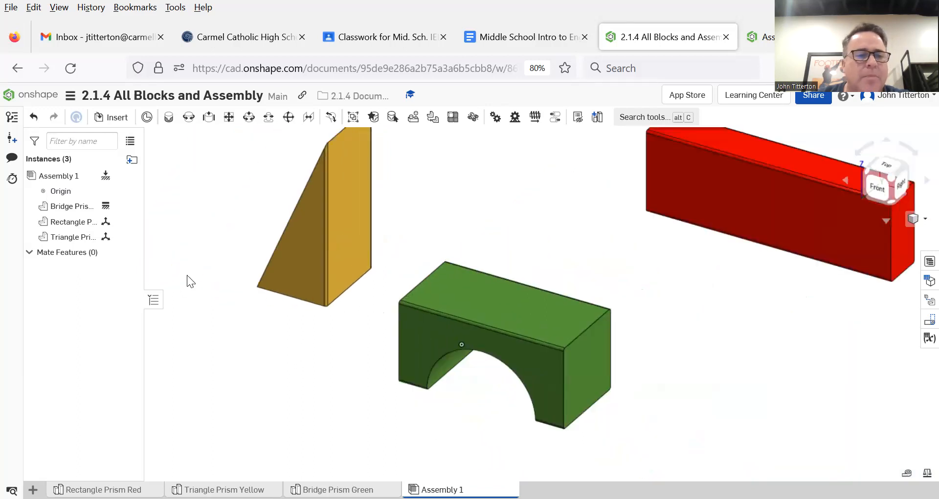
# Start a Fastened mate at the midpoint of the short upper edge of the green bridge nearest the yellow triangle.
pyautogui.click(169, 118)
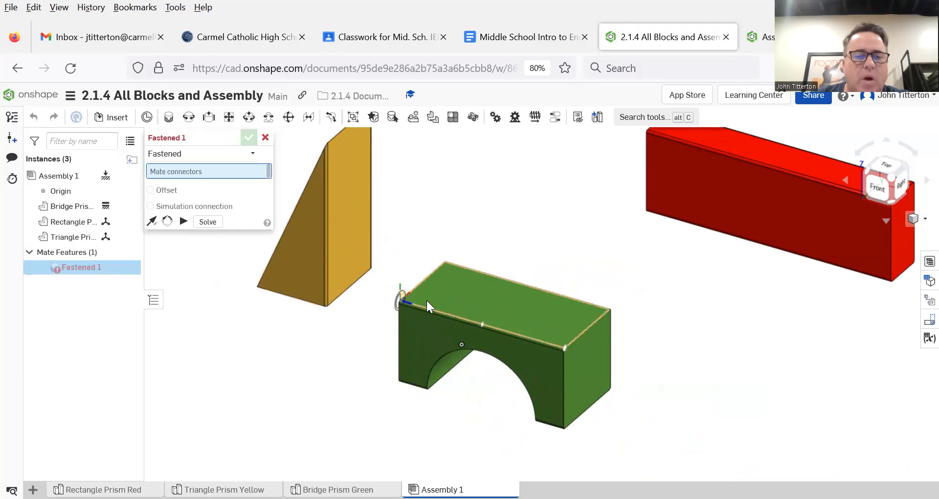
pyautogui.scroll(4, 427, 297)
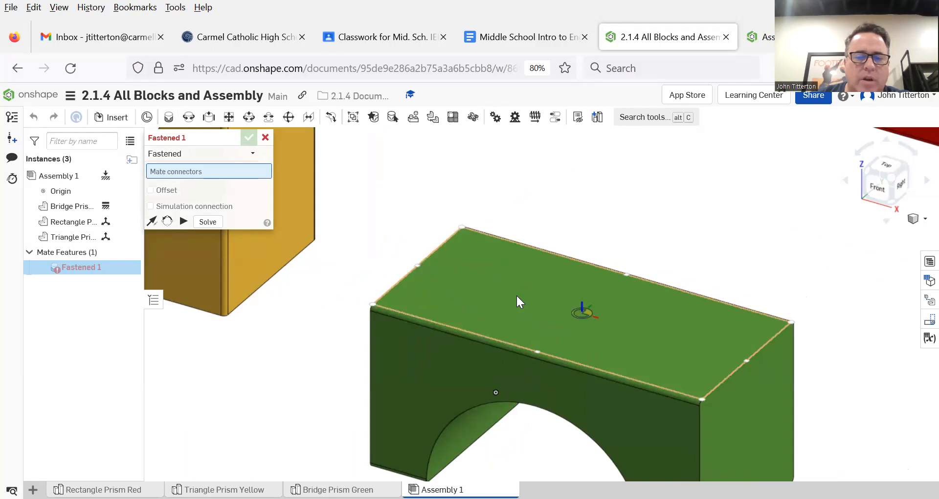
pyautogui.click(441, 269)
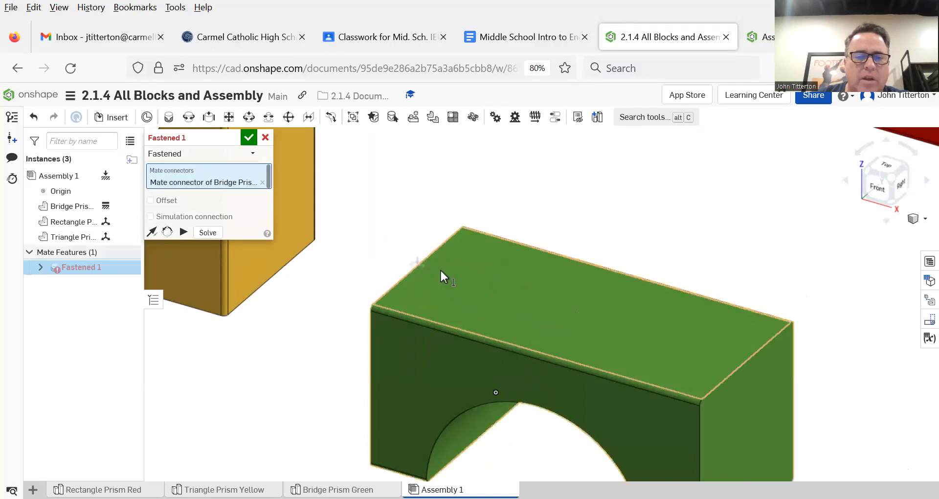
# Complete the Fastened mate at the midpoint of the yellow triangle's bottom edge on its sloped side, seating it upright on the bridge.
pyautogui.scroll(-5, 394, 295)
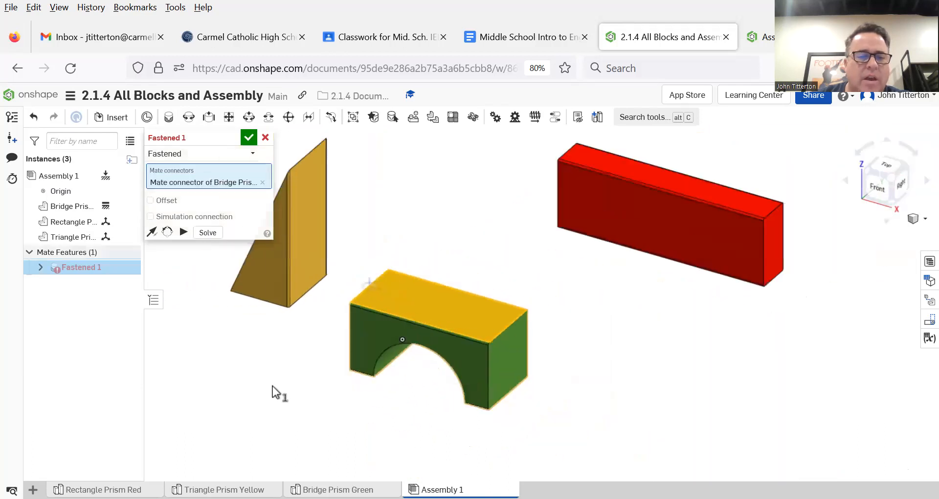
pyautogui.moveTo(272, 386); pyautogui.dragTo(295, 347, button='middle')
pyautogui.moveTo(295, 345); pyautogui.dragTo(285, 274, button='right')
pyautogui.scroll(5, 284, 274)
pyautogui.scroll(2, 285, 274)
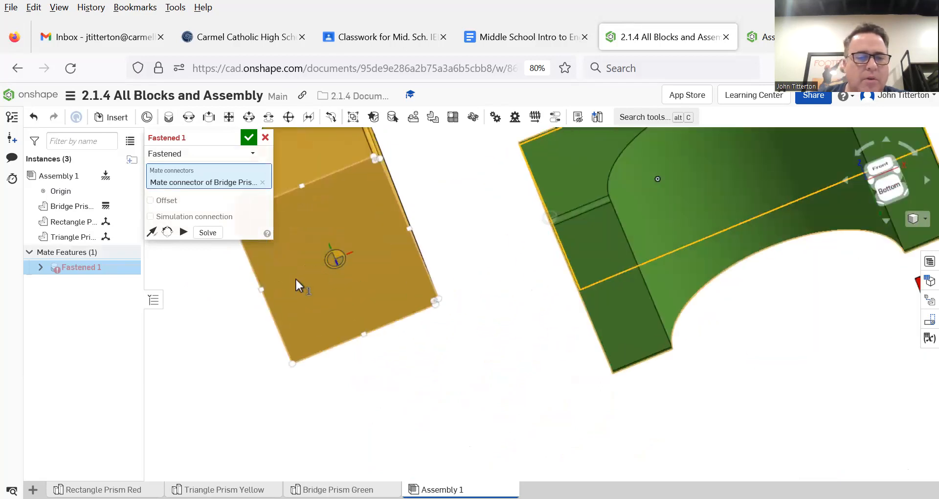
pyautogui.click(281, 283)
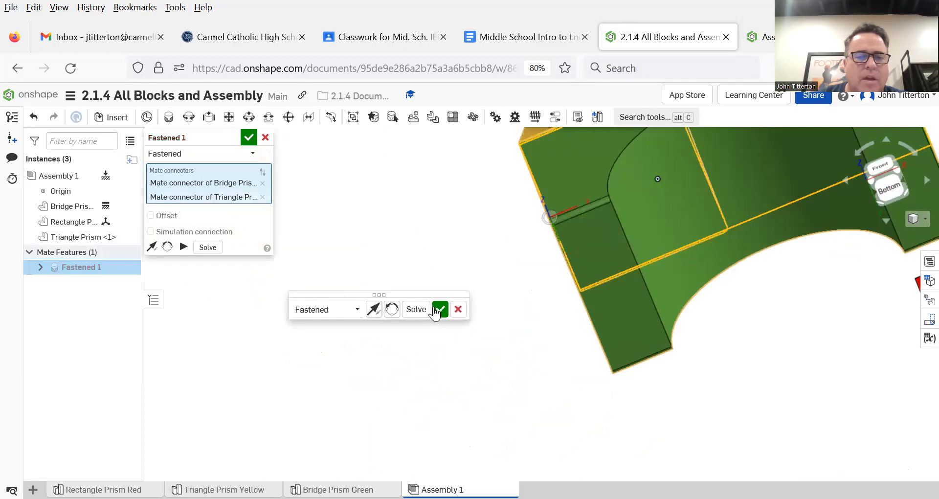
pyautogui.scroll(-5, 491, 274)
pyautogui.moveTo(489, 287); pyautogui.dragTo(477, 341, button='right')
pyautogui.moveTo(451, 351); pyautogui.dragTo(477, 334, button='right')
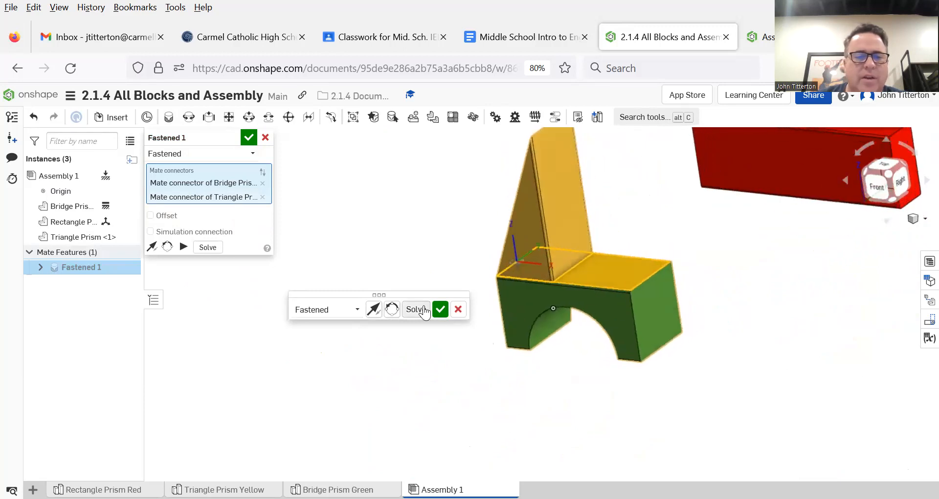
pyautogui.click(441, 309)
pyautogui.scroll(-4, 449, 370)
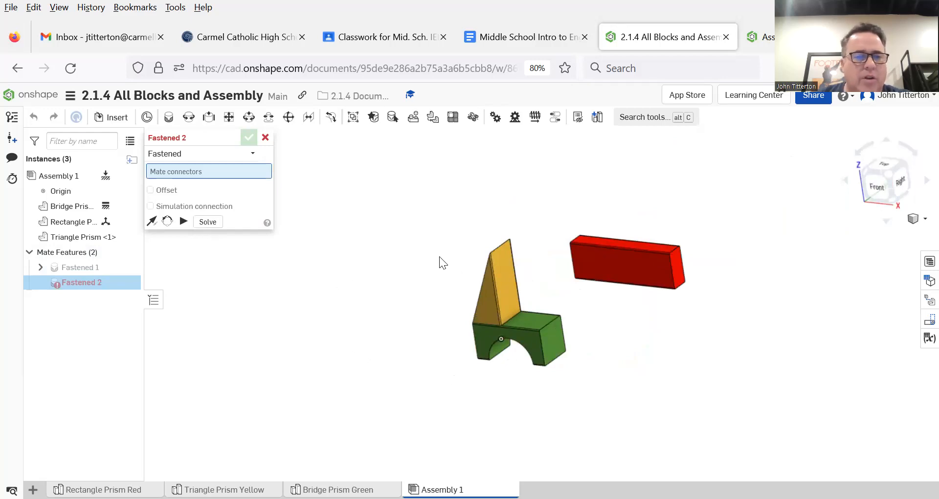
pyautogui.click(265, 137)
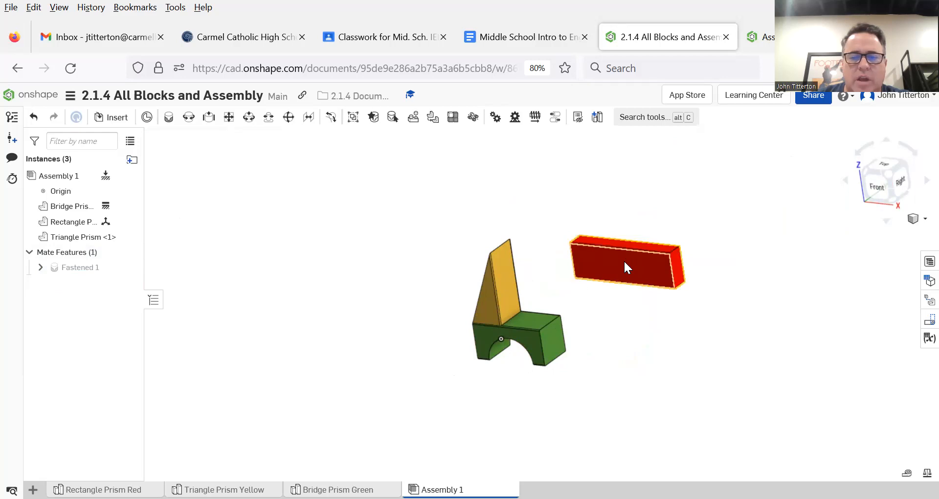
# Rotate the red rectangle block 90 degrees so it stands upright.
pyautogui.moveTo(542, 209); pyautogui.dragTo(723, 293)
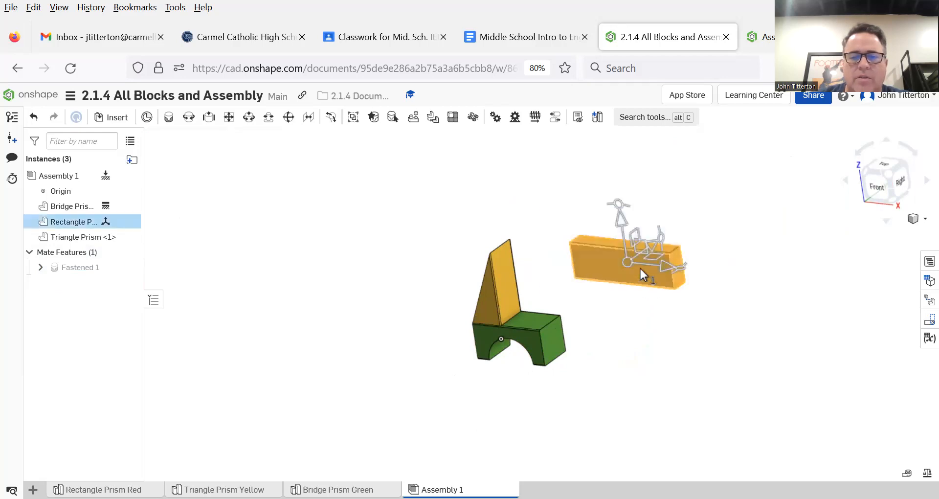
pyautogui.moveTo(663, 260); pyautogui.dragTo(591, 264)
pyautogui.scroll(-3, 635, 335)
pyautogui.moveTo(650, 374); pyautogui.dragTo(632, 377, button='right')
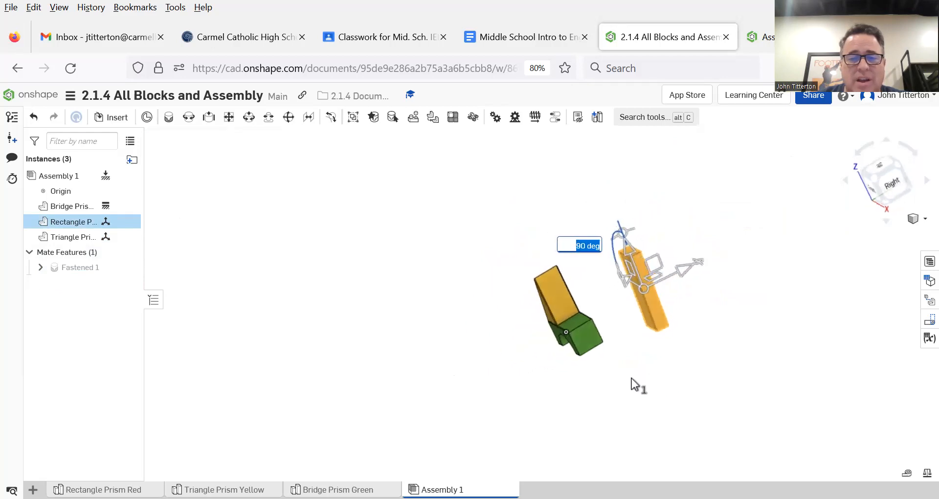
# Move the upright red block closer to the green bridge, ending with a horizontal shift of about 2.2 in.
pyautogui.moveTo(686, 272); pyautogui.dragTo(596, 323)
pyautogui.moveTo(554, 281); pyautogui.dragTo(506, 318)
pyautogui.moveTo(506, 319); pyautogui.dragTo(530, 310, button='right')
pyautogui.moveTo(554, 265); pyautogui.dragTo(512, 250)
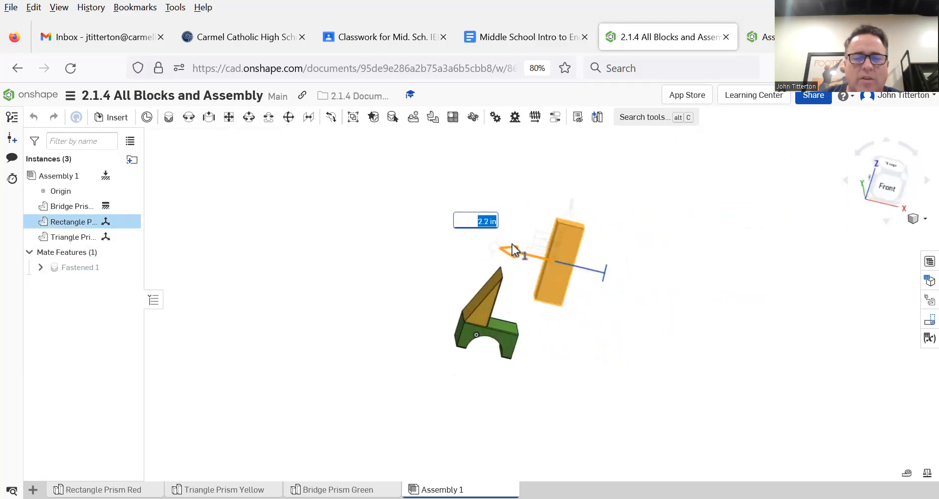
pyautogui.click(589, 324)
# Create a Fastened mate joining a bottom corner of the red block to the green bridge's top rear corner away from the yellow triangle.
pyautogui.moveTo(570, 364); pyautogui.dragTo(545, 362, button='right')
pyautogui.scroll(5, 528, 342)
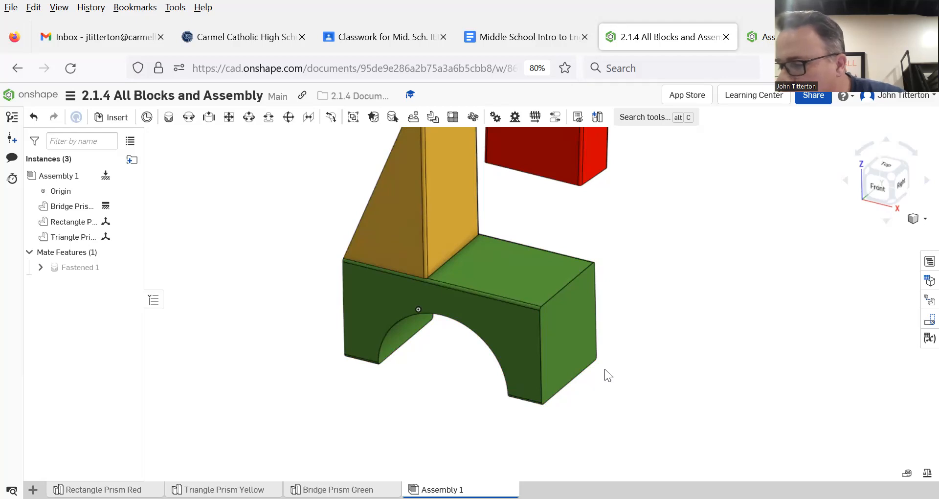
pyautogui.moveTo(656, 298); pyautogui.dragTo(638, 312, button='right')
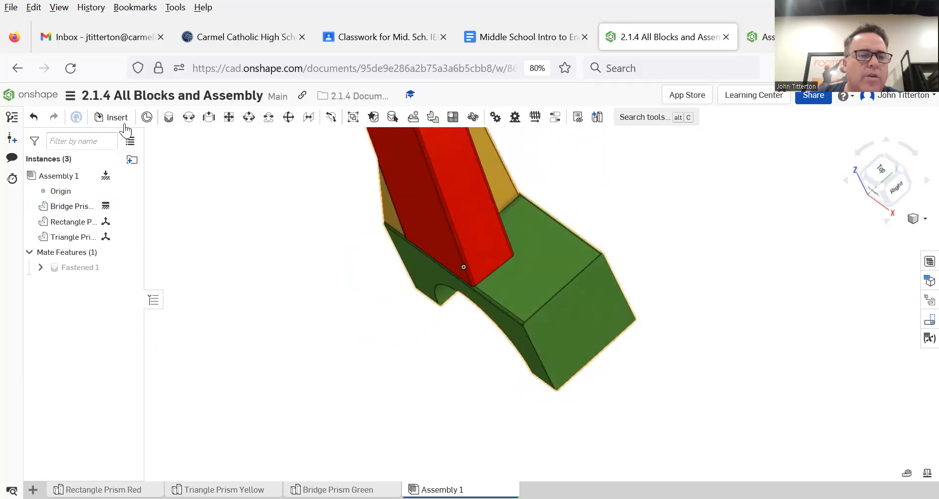
pyautogui.click(169, 119)
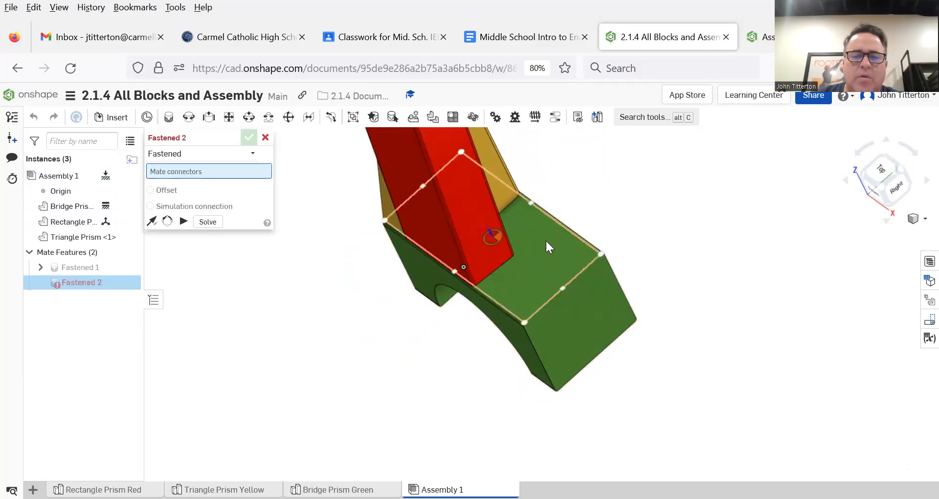
pyautogui.click(583, 246)
pyautogui.moveTo(414, 360); pyautogui.dragTo(389, 274, button='right')
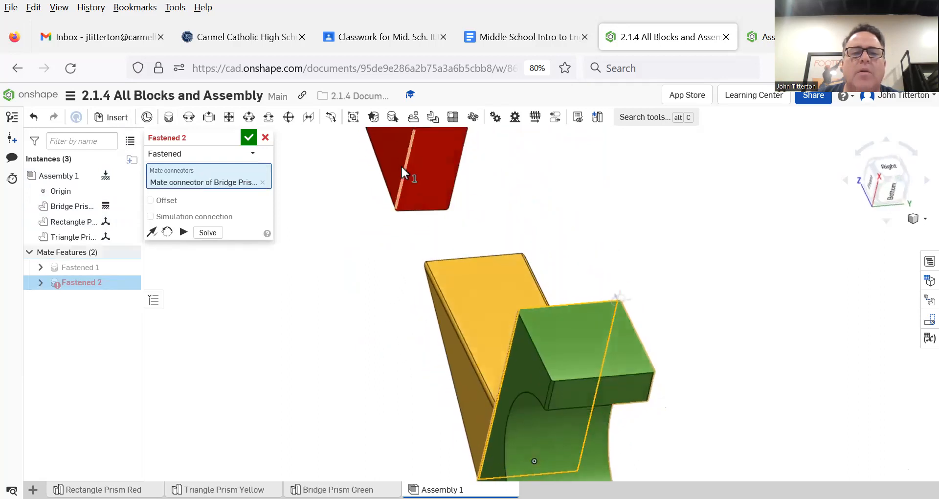
pyautogui.moveTo(438, 153); pyautogui.dragTo(425, 234, button='middle')
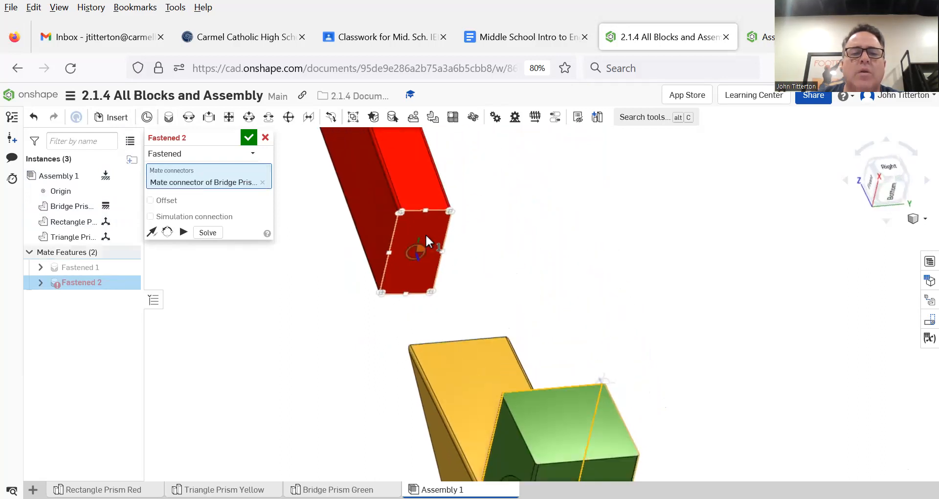
pyautogui.click(439, 222)
pyautogui.moveTo(406, 258); pyautogui.dragTo(373, 306, button='right')
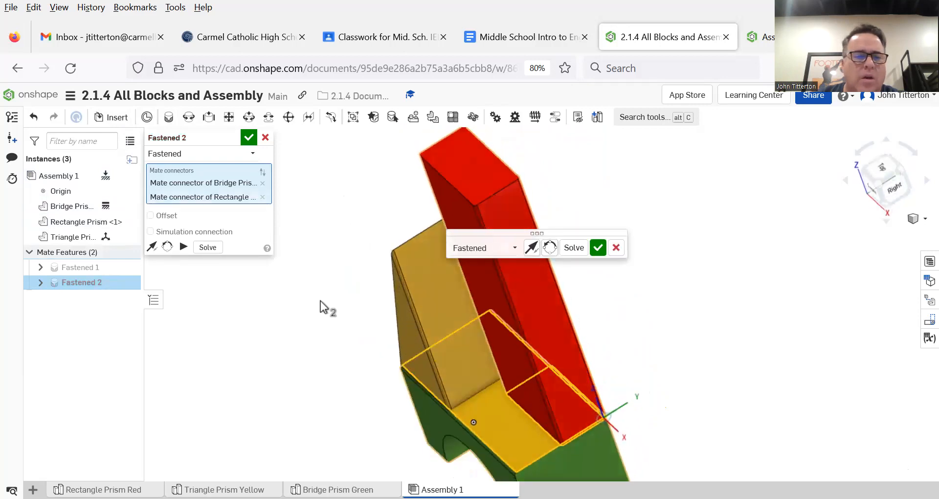
# Enable the offset on the red block's Fastened mate and set Y to 0.5 in and X to 1/16 in.
pyautogui.click(151, 216)
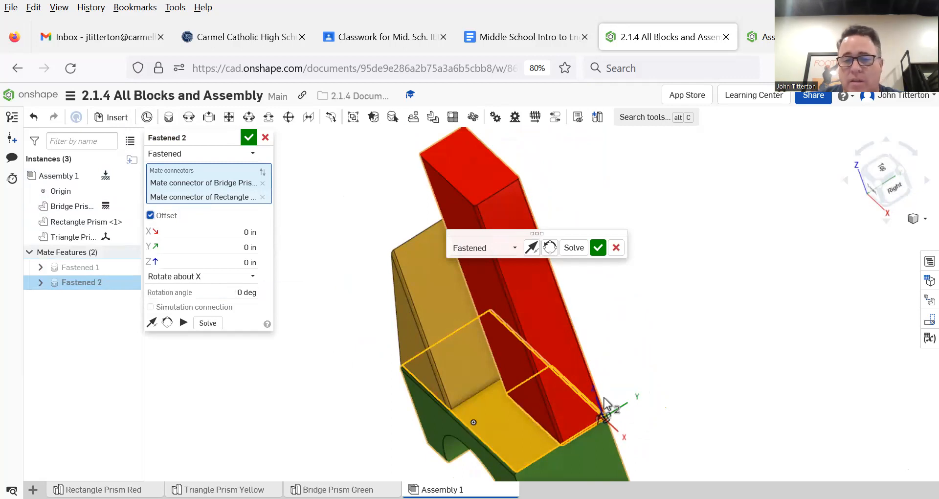
pyautogui.click(201, 247)
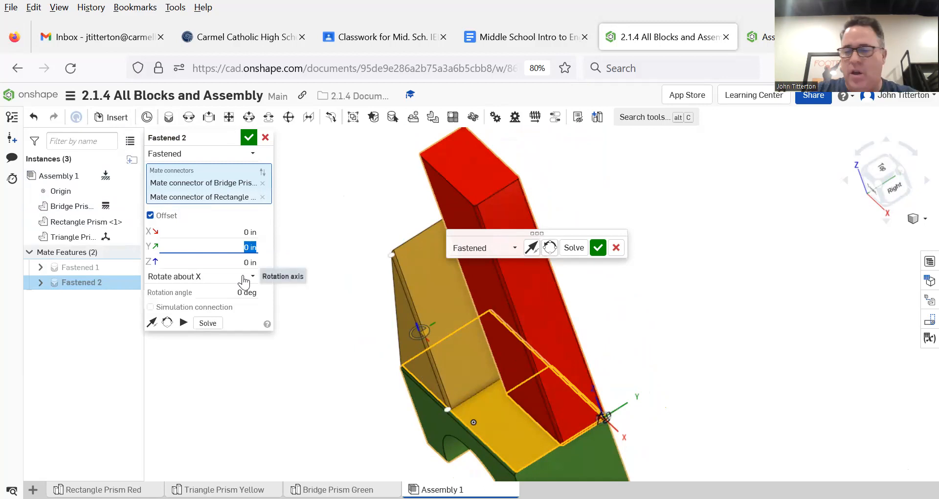
pyautogui.write('.5')
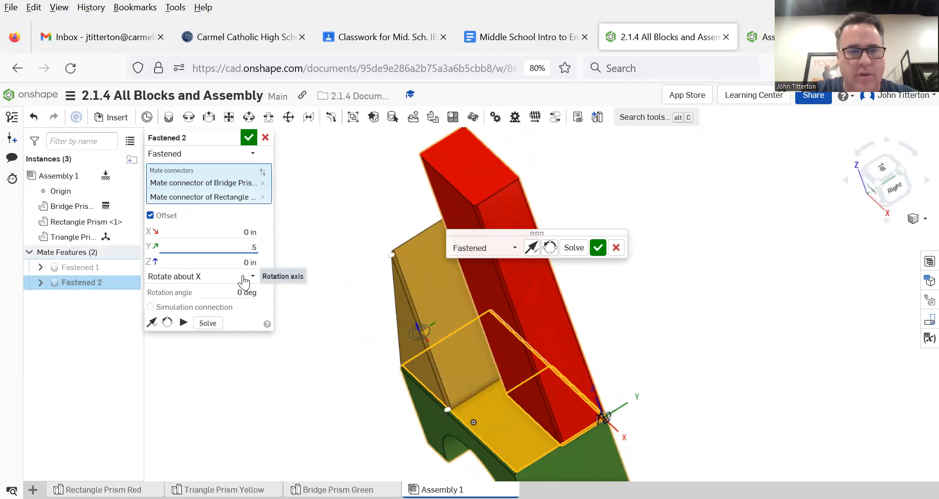
pyautogui.click(233, 230)
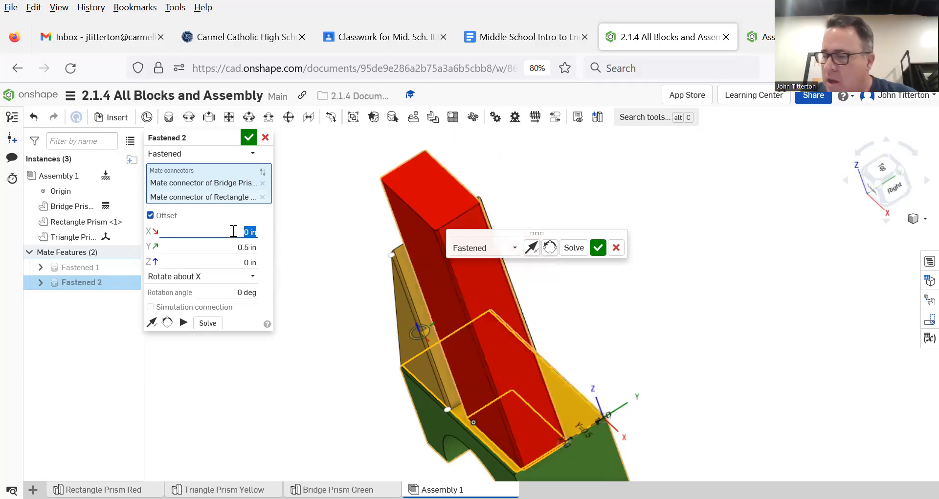
pyautogui.write('1/16')
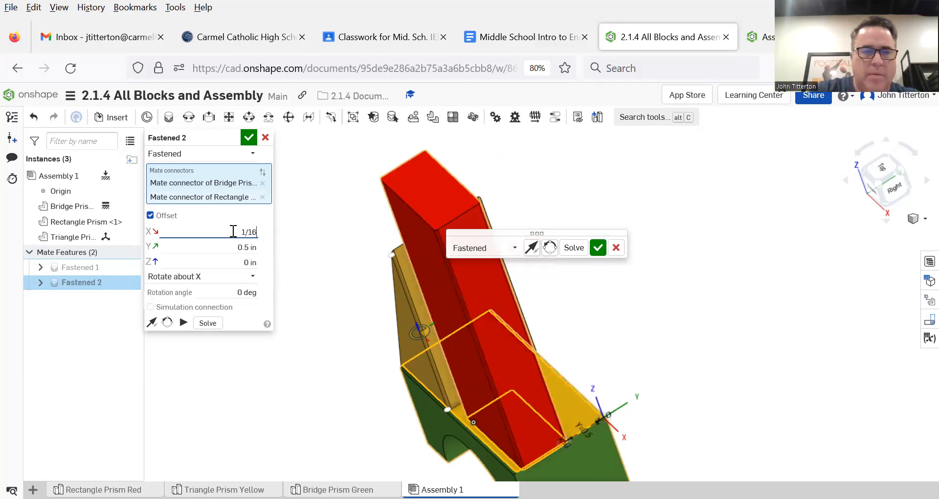
pyautogui.press('Return')
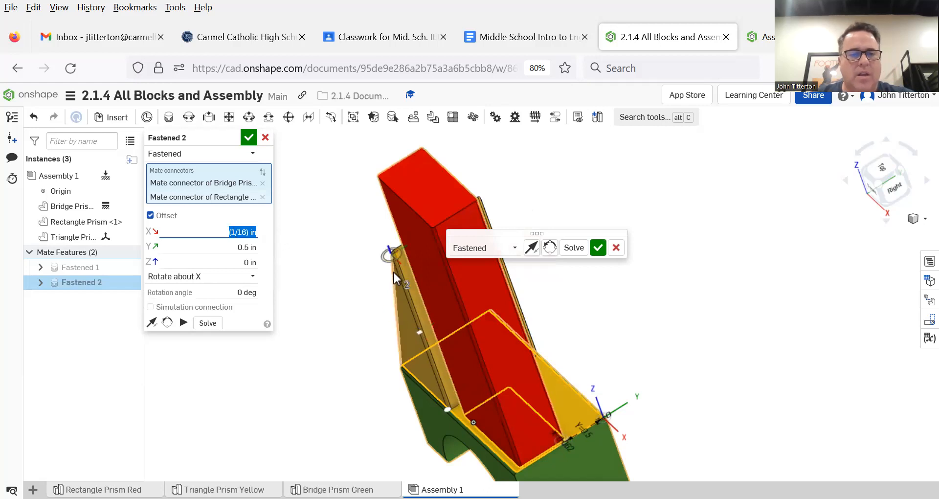
# Try a Y offset of -0.5 in on the red block's Fastened mate and set it back to 0.5 in.
pyautogui.moveTo(654, 394); pyautogui.dragTo(694, 377, button='right')
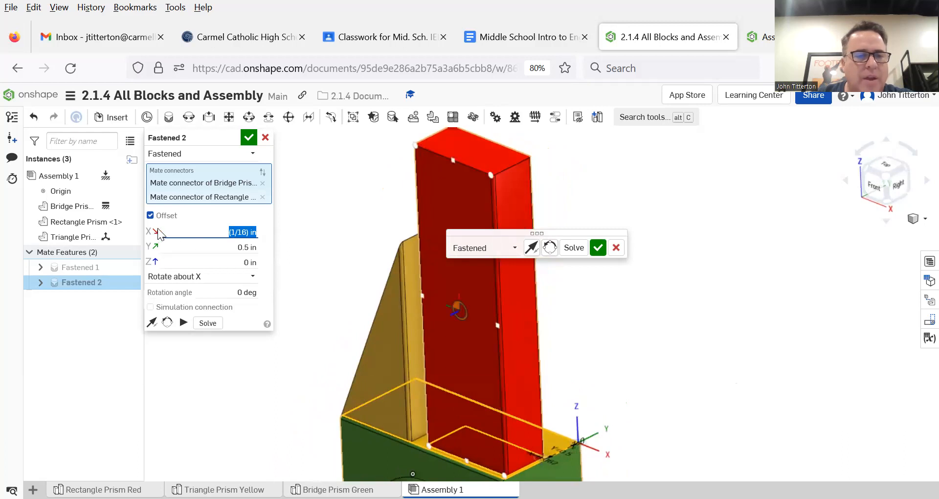
pyautogui.click(157, 248)
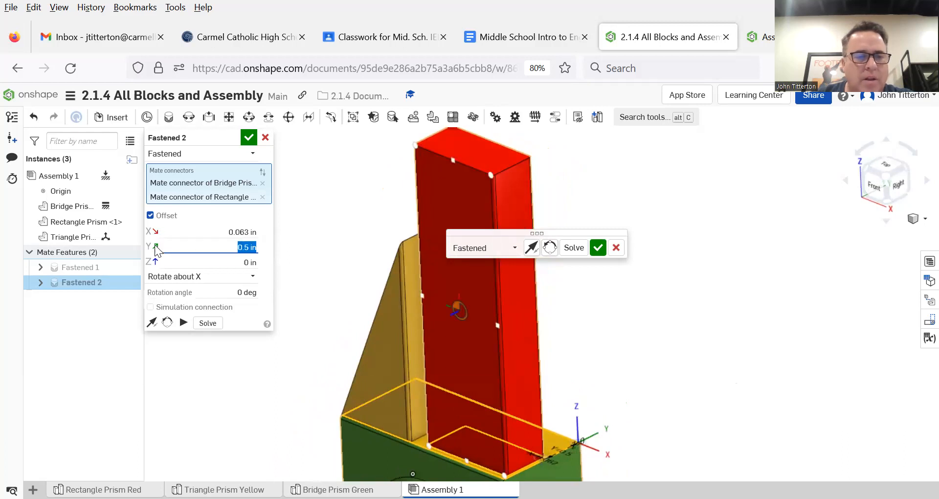
pyautogui.click(230, 250)
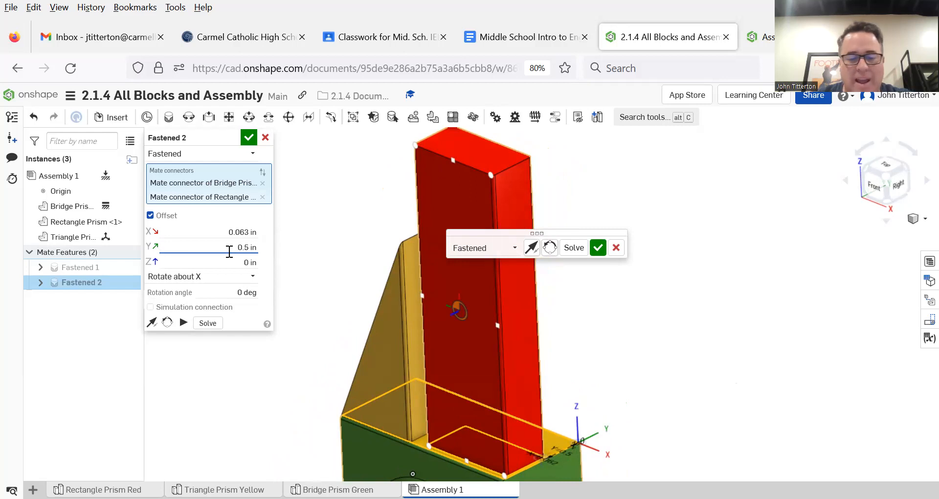
pyautogui.write('-')
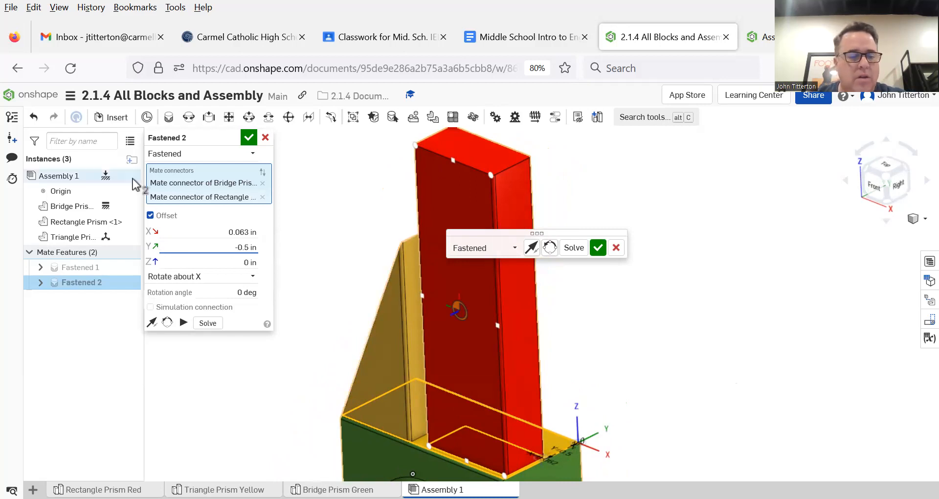
pyautogui.press('Tab')
pyautogui.hotkey('shift', 'Tab')
pyautogui.press('Left')
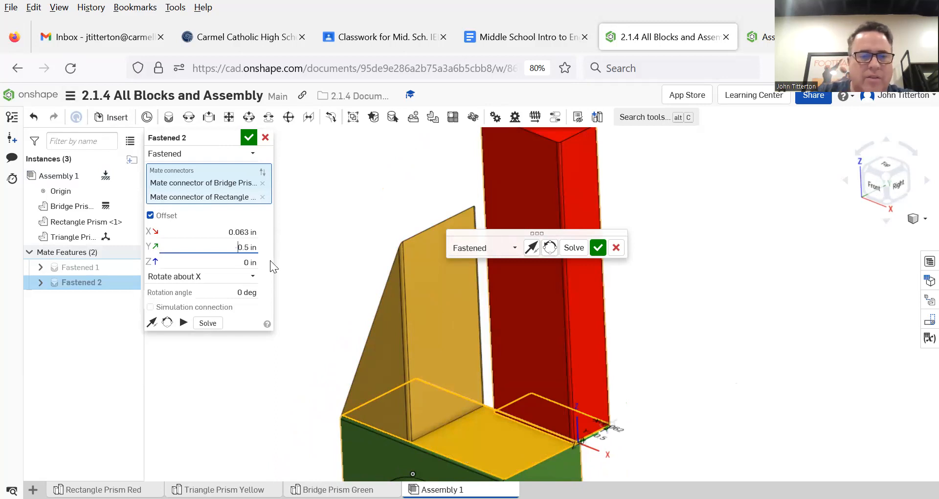
pyautogui.press('Tab')
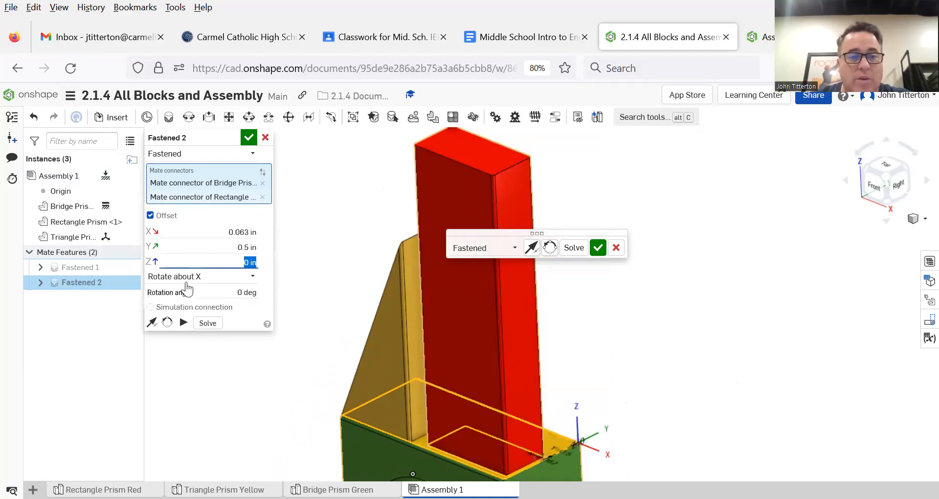
# Accept the red block's Fastened mate with its offsets and discard the empty additional mate.
pyautogui.click(603, 251)
pyautogui.moveTo(603, 350)
pyautogui.mouseDown(button='right')
pyautogui.moveTo(625, 384)
pyautogui.moveTo(586, 368)
pyautogui.moveTo(610, 347)
pyautogui.mouseUp(button='right')
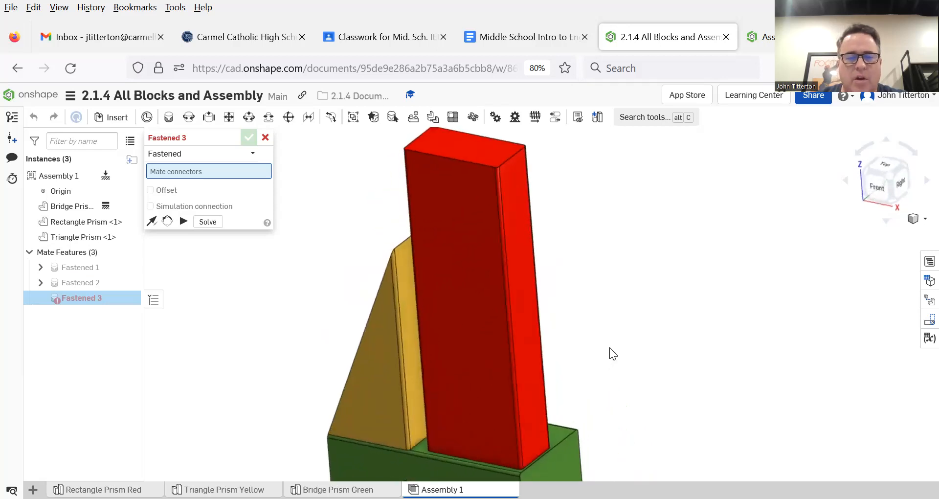
pyautogui.scroll(-5, 610, 348)
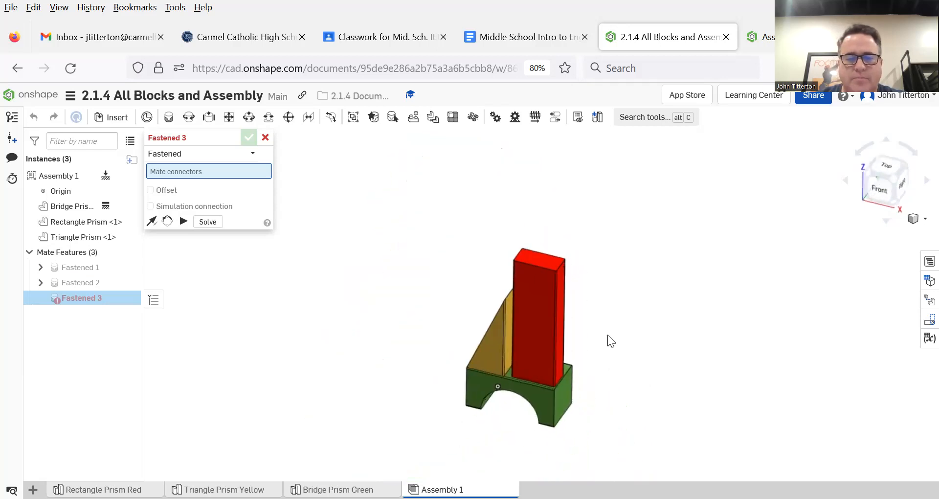
pyautogui.moveTo(608, 335); pyautogui.dragTo(579, 286, button='middle')
pyautogui.click(895, 175)
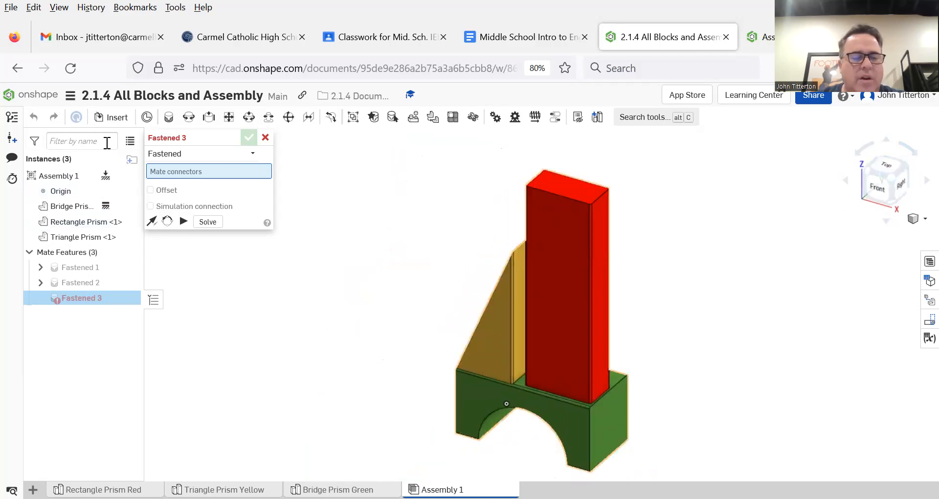
pyautogui.click(266, 137)
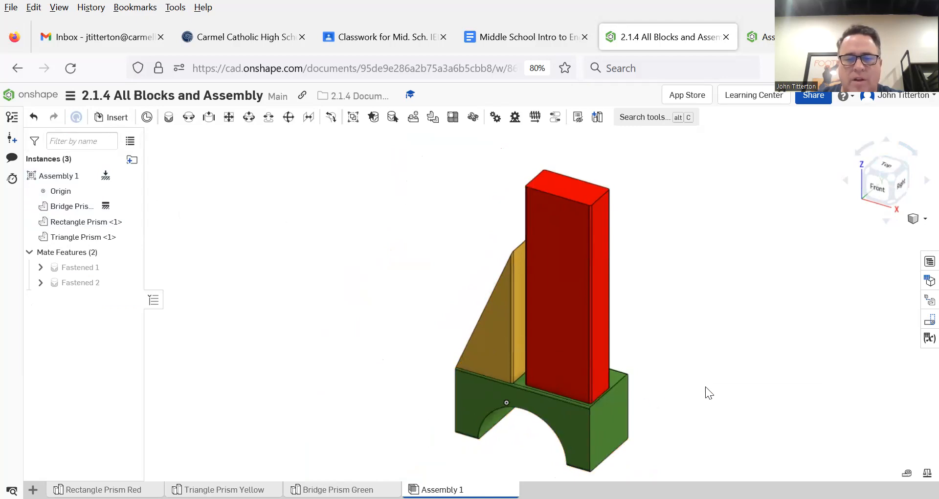
pyautogui.moveTo(671, 320)
pyautogui.mouseDown(button='right')
pyautogui.moveTo(701, 313)
pyautogui.moveTo(663, 320)
pyautogui.mouseUp(button='right')
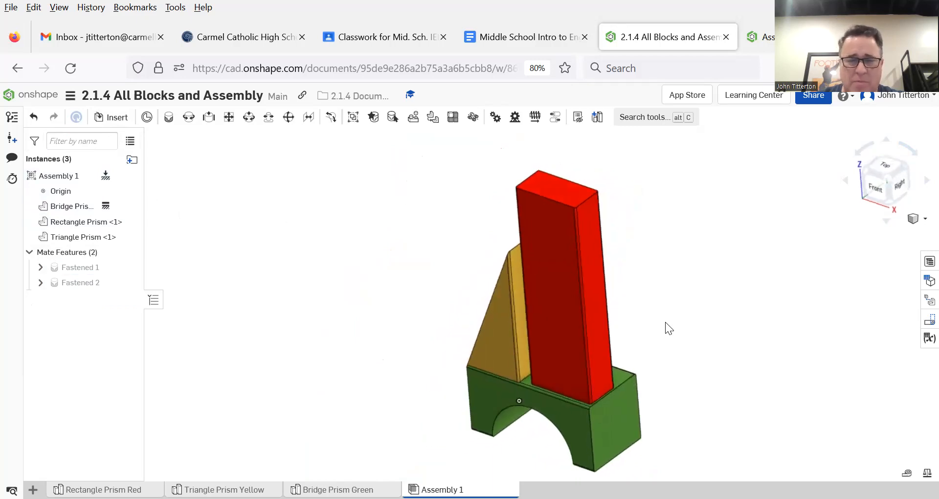
pyautogui.click(884, 177)
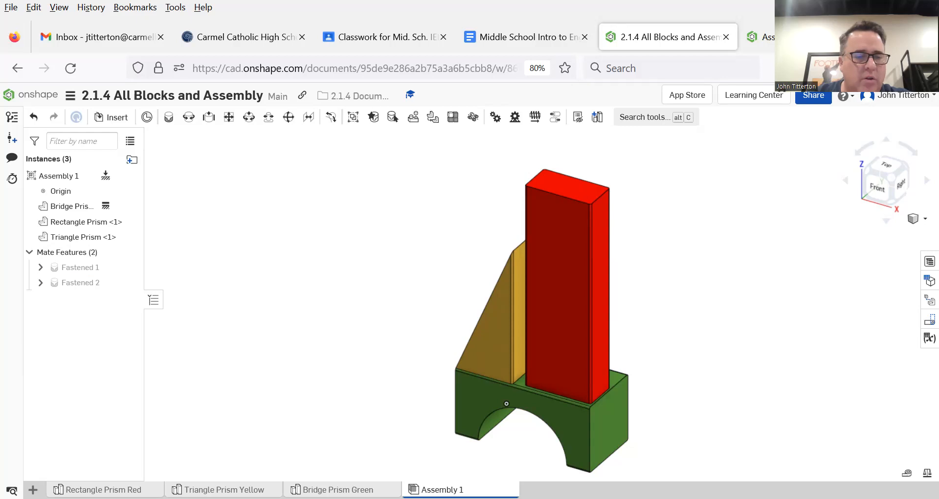
pyautogui.moveTo(104, 489)
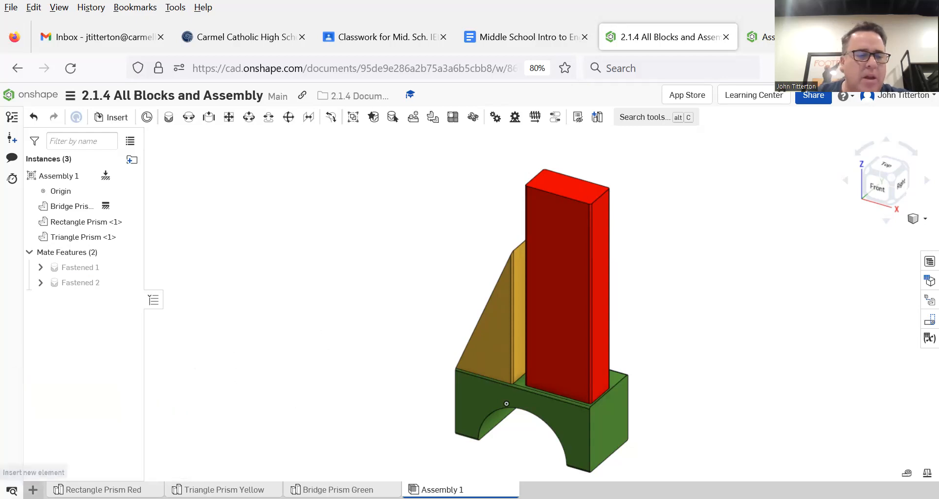
pyautogui.click(33, 489)
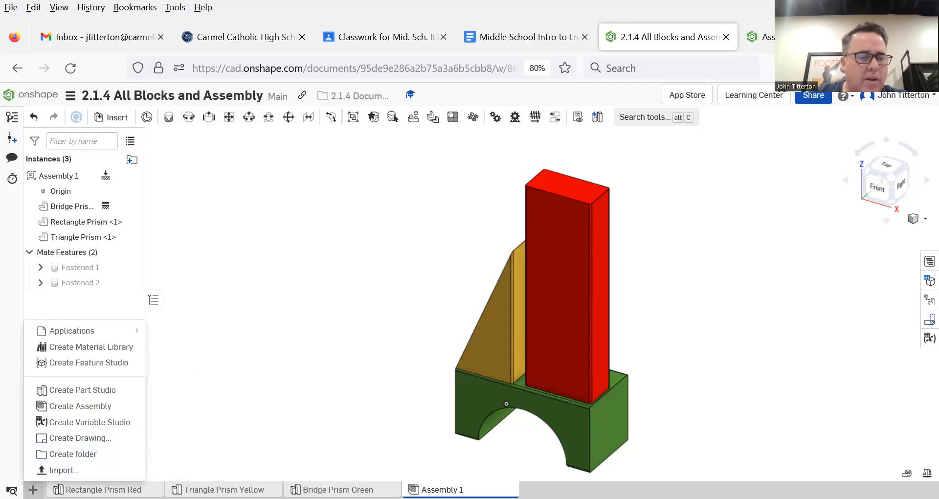
pyautogui.click(32, 490)
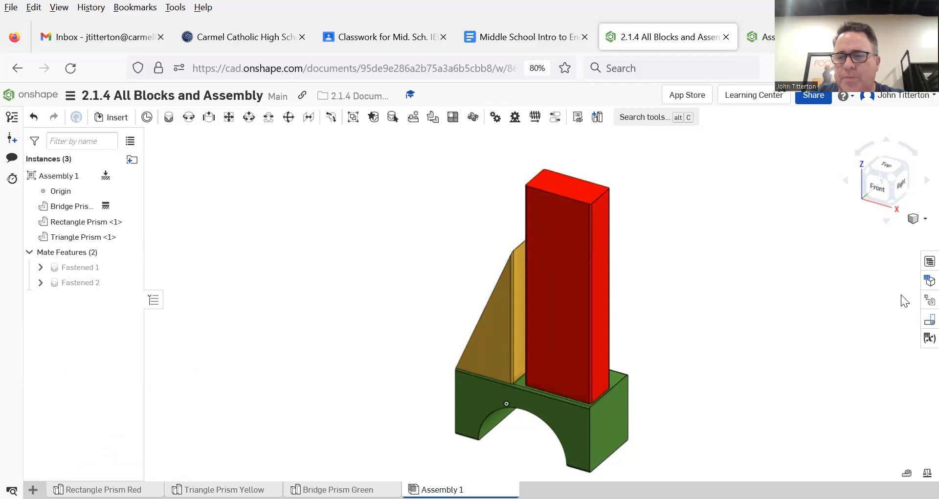
# Add a new exploded view to Assembly 1, leaving free space above the blocks.
pyautogui.click(926, 301)
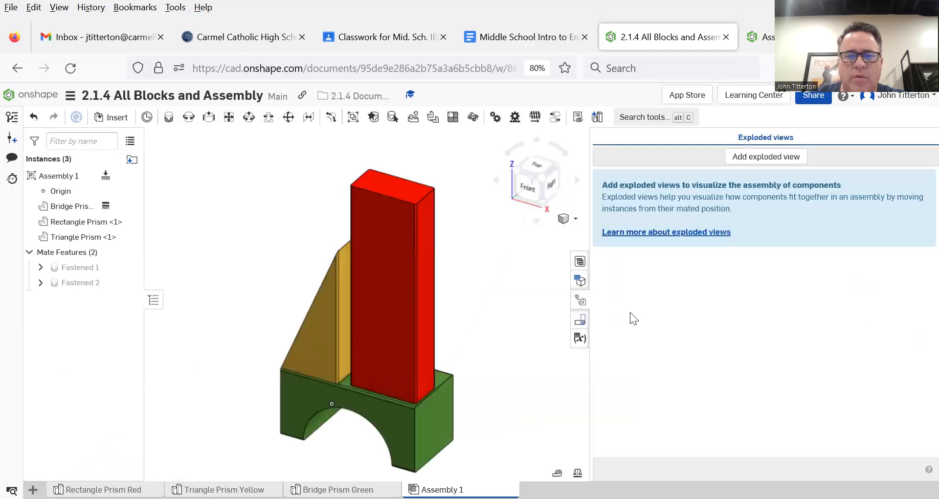
pyautogui.click(763, 157)
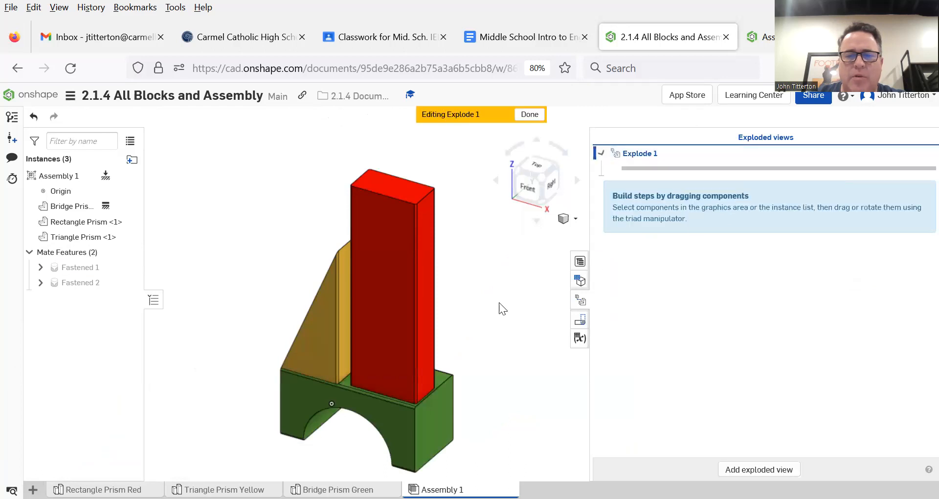
pyautogui.scroll(-4, 464, 298)
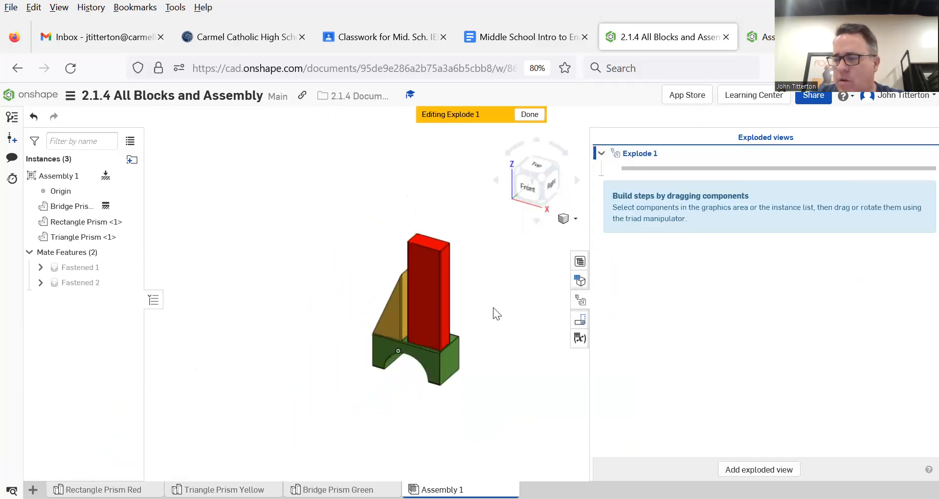
pyautogui.moveTo(470, 302); pyautogui.dragTo(413, 345, button='middle')
pyautogui.scroll(-3, 406, 302)
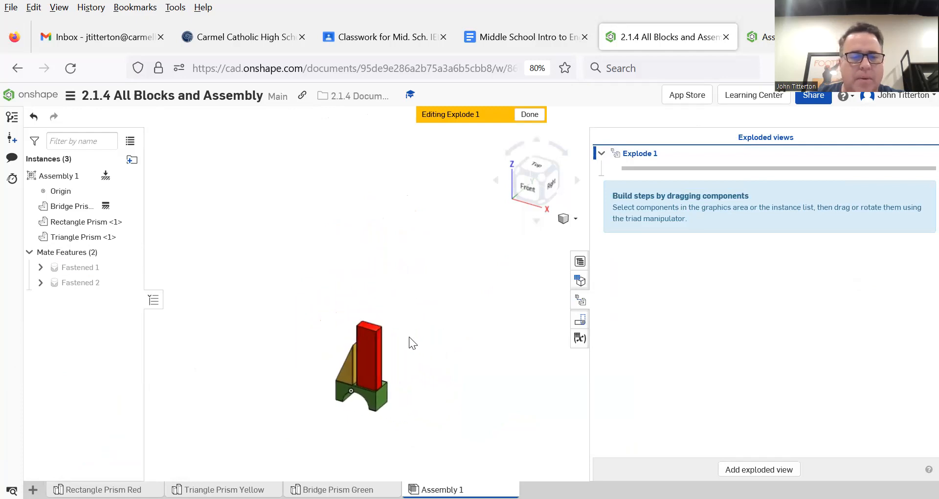
# Add an explode step that translates only the red rectangle block about 4.76 in straight up from the bridge.
pyautogui.click(367, 350)
pyautogui.moveTo(366, 318); pyautogui.dragTo(372, 259)
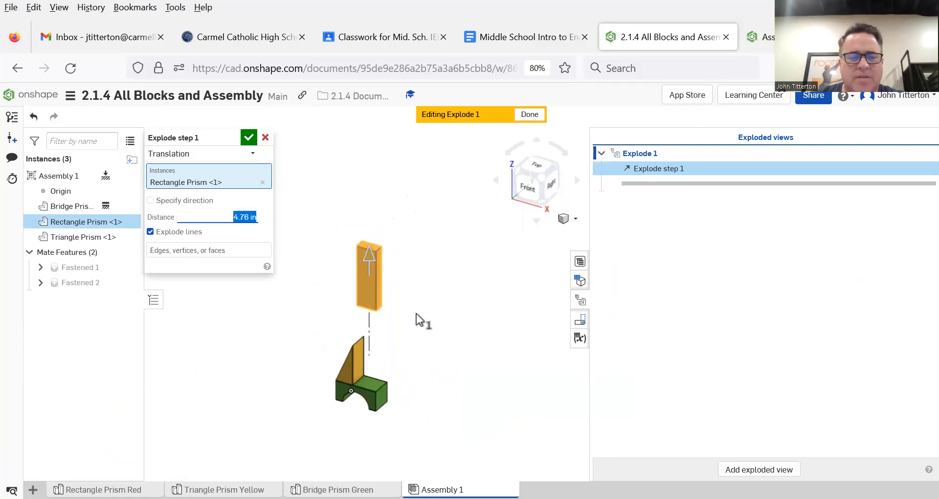
pyautogui.click(348, 365)
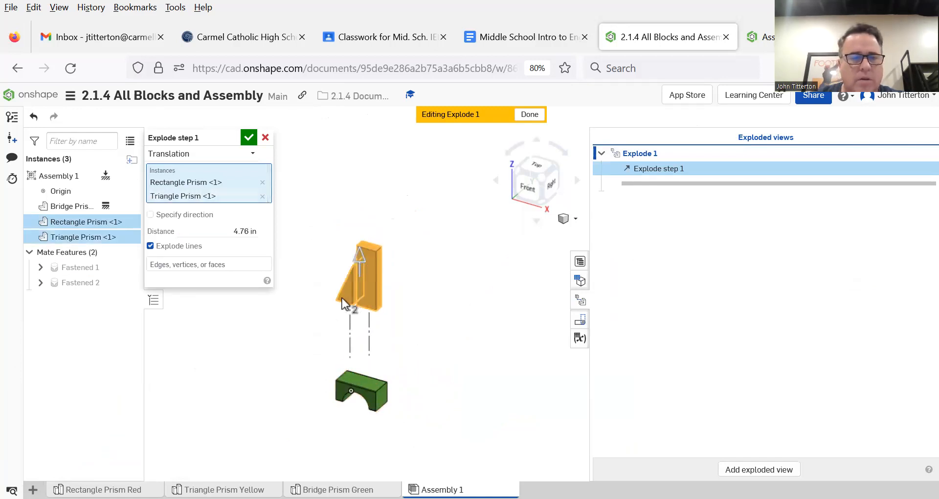
pyautogui.click(250, 197)
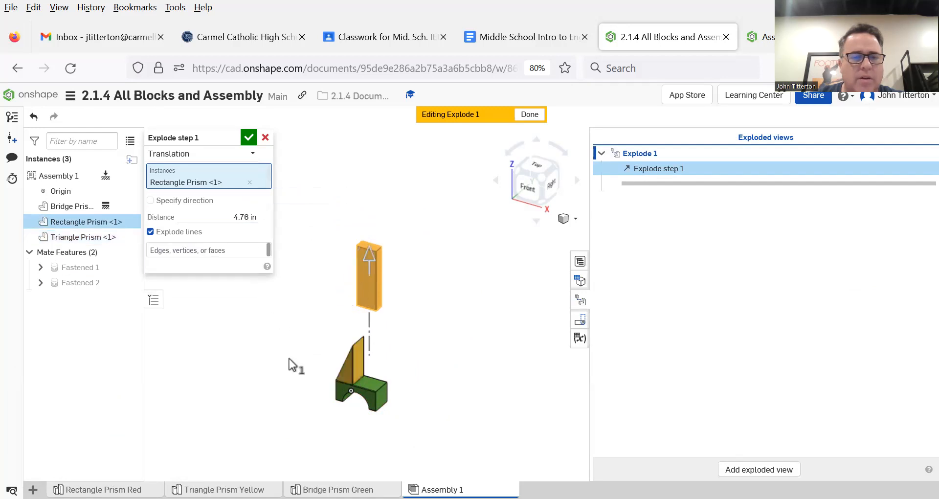
pyautogui.click(249, 138)
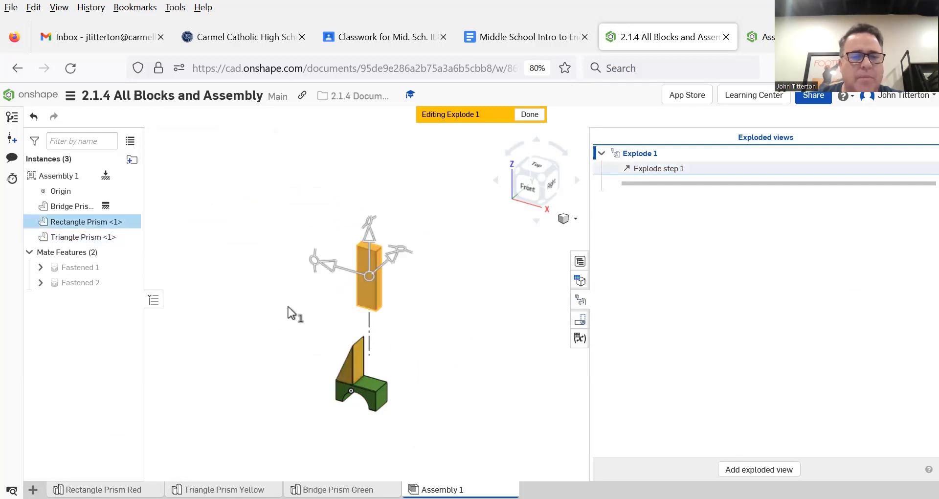
# Add an explode step translating the yellow triangle about -3.93 in horizontally, away from the bridge, without a specified direction.
pyautogui.click(412, 355)
pyautogui.click(353, 366)
pyautogui.moveTo(386, 370); pyautogui.dragTo(283, 306)
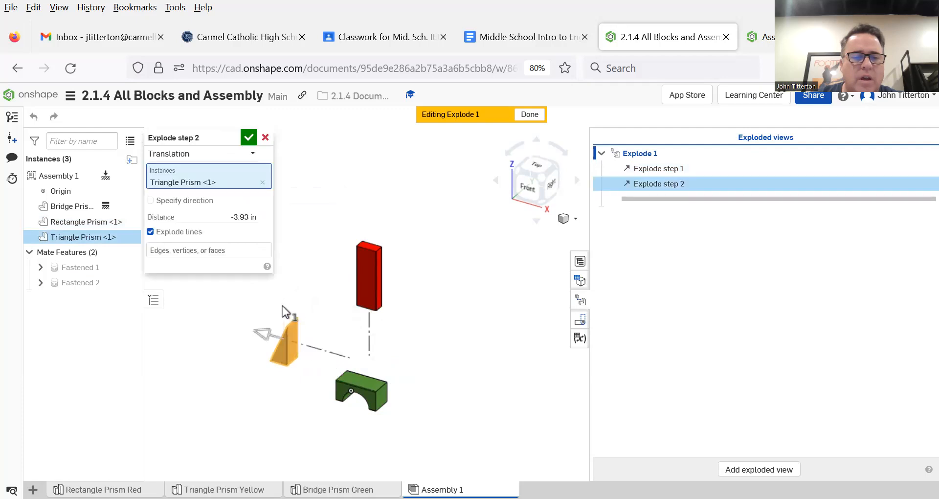
pyautogui.click(283, 343)
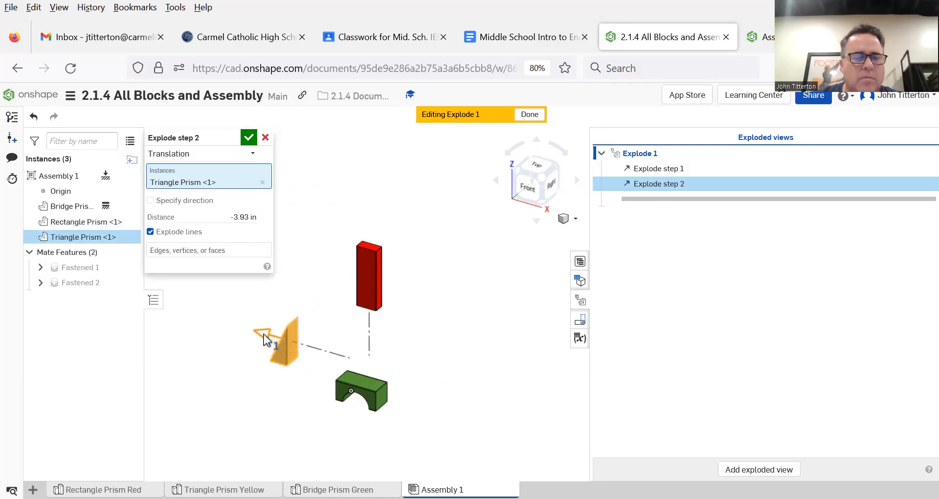
pyautogui.click(150, 200)
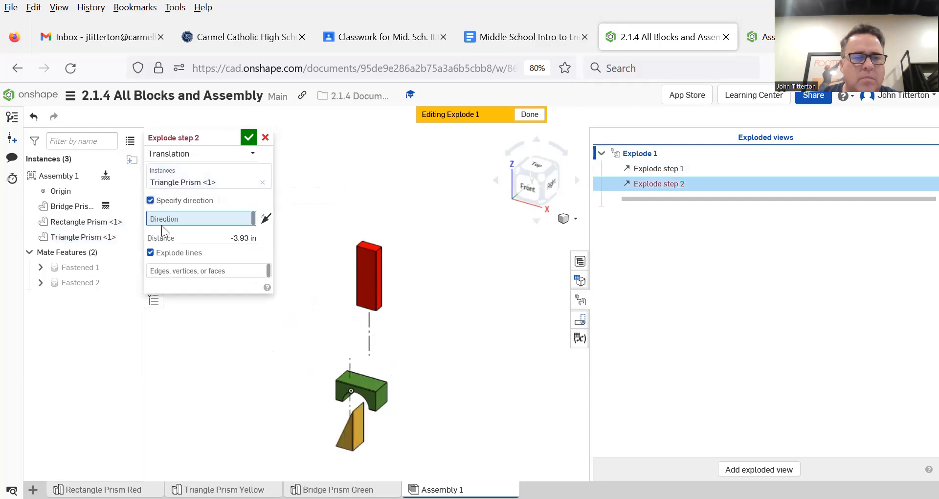
pyautogui.click(154, 200)
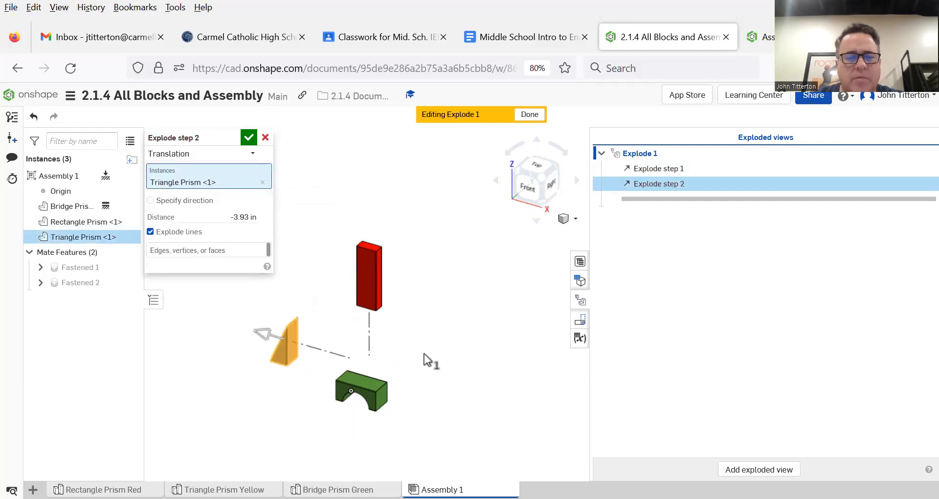
pyautogui.click(249, 137)
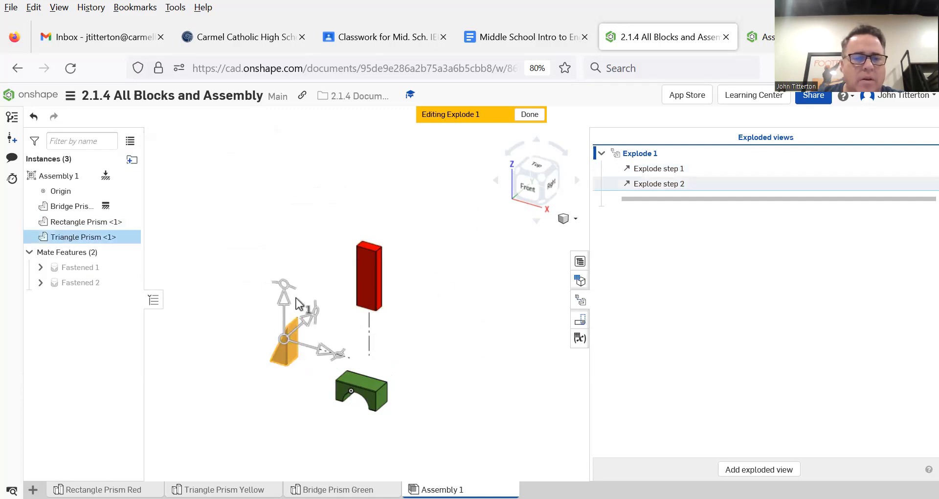
# Add an explode step translating the yellow triangle about 3.85 in straight up, and finish editing the exploded view.
pyautogui.moveTo(283, 296); pyautogui.dragTo(289, 234)
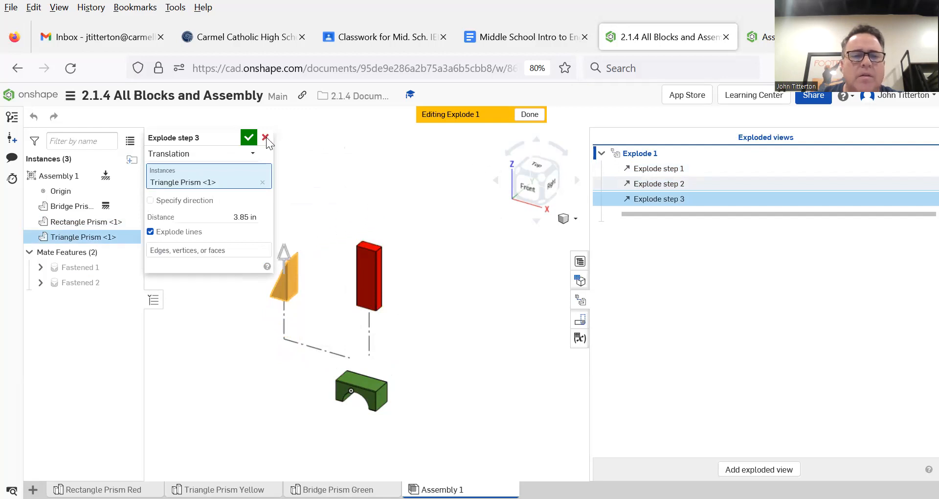
pyautogui.click(249, 137)
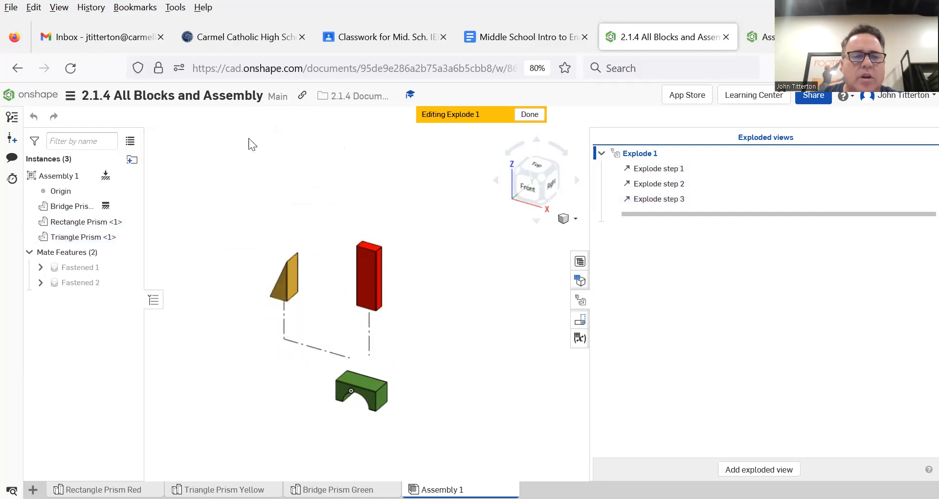
pyautogui.click(530, 115)
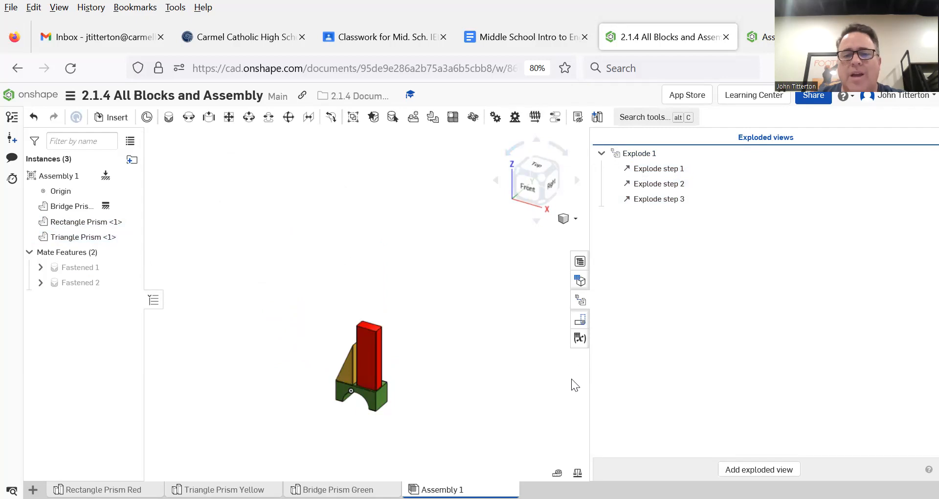
pyautogui.click(581, 301)
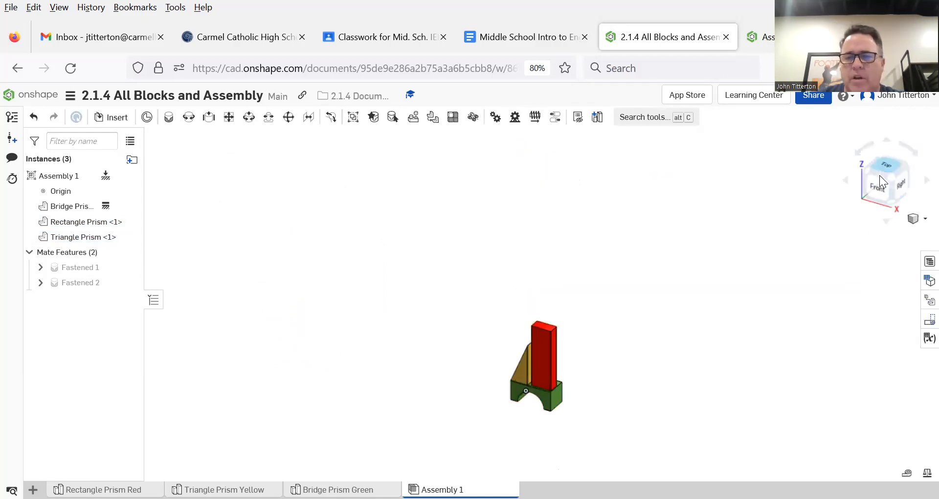
pyautogui.press('f')
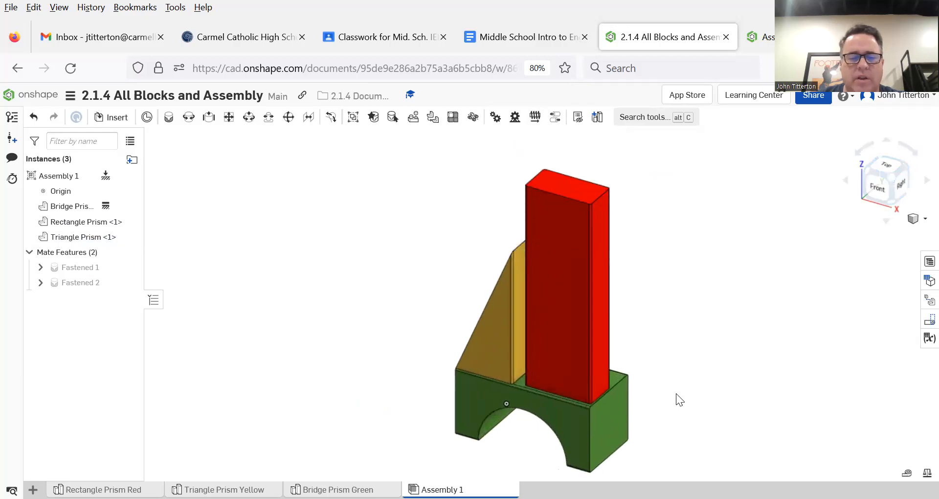
# Create a new drawing from the recently opened custom CCHS template with no views.
pyautogui.click(33, 489)
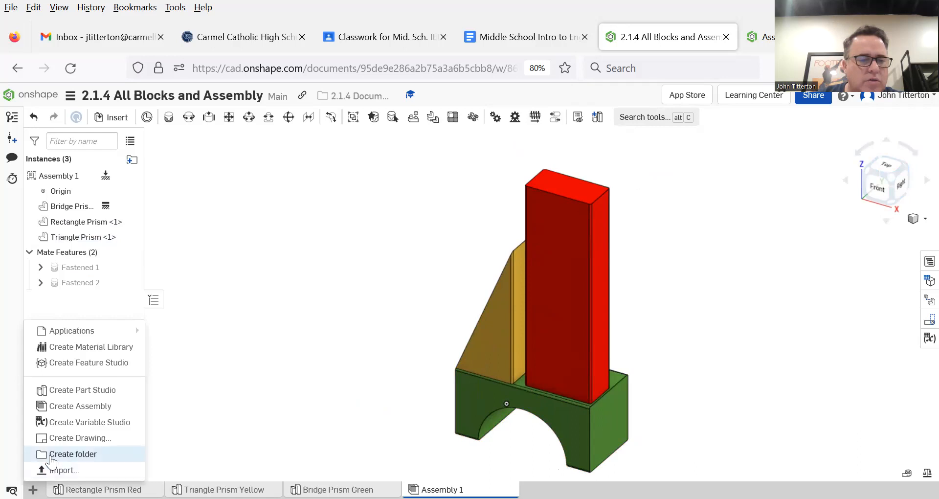
pyautogui.click(68, 437)
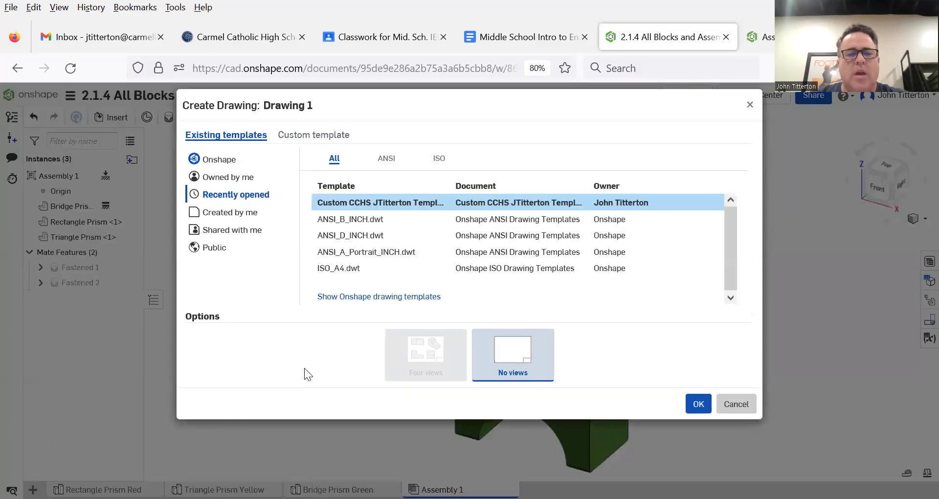
pyautogui.click(699, 406)
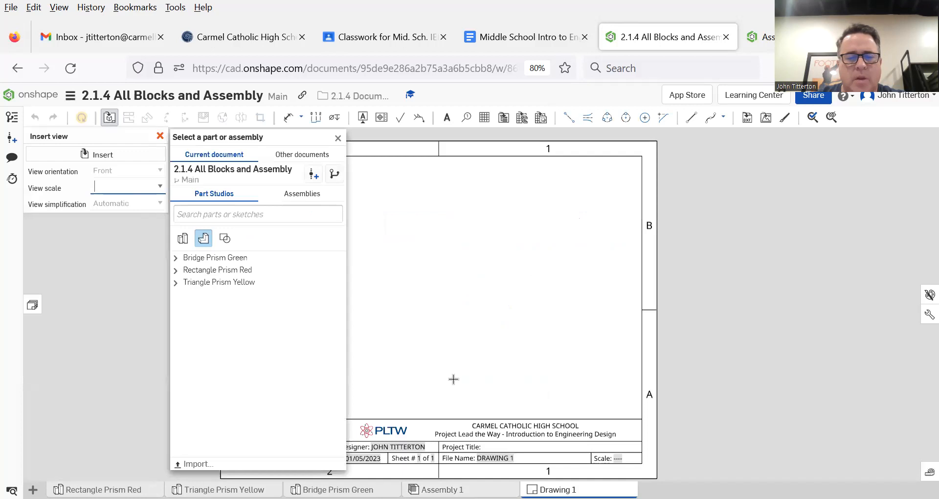
# Insert a front view of the red Rectangle Prism at 1:1 scale in the lower-left area of the sheet.
pyautogui.click(176, 258)
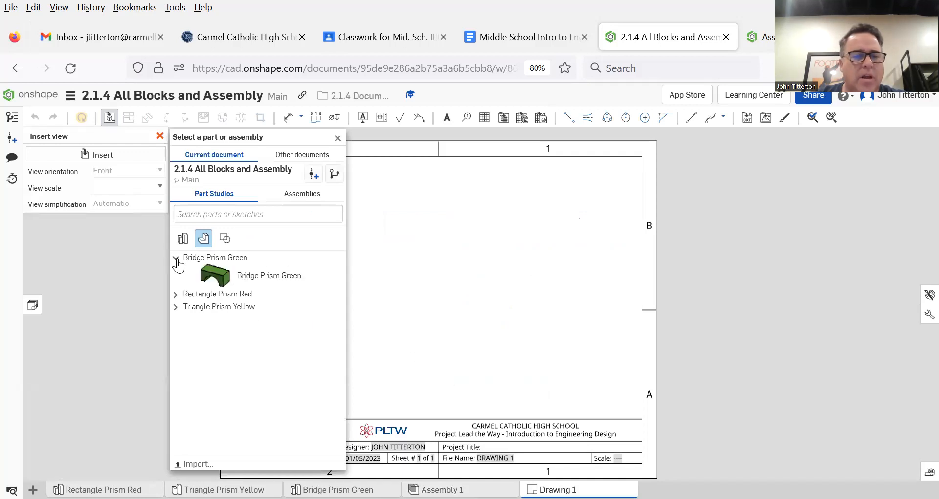
pyautogui.click(175, 295)
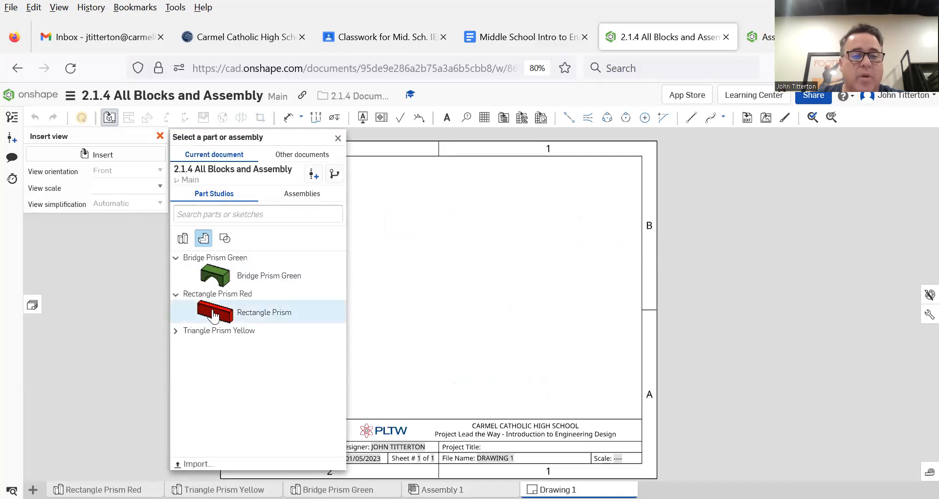
pyautogui.click(175, 333)
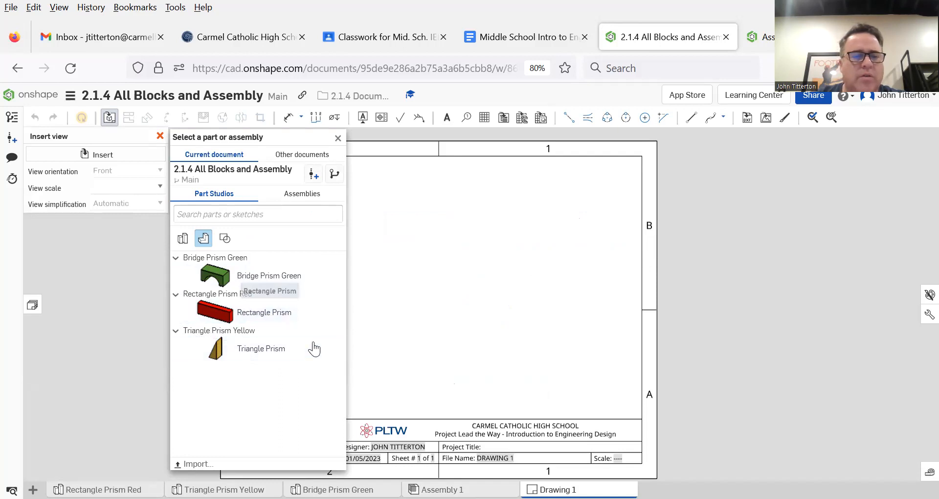
pyautogui.click(310, 317)
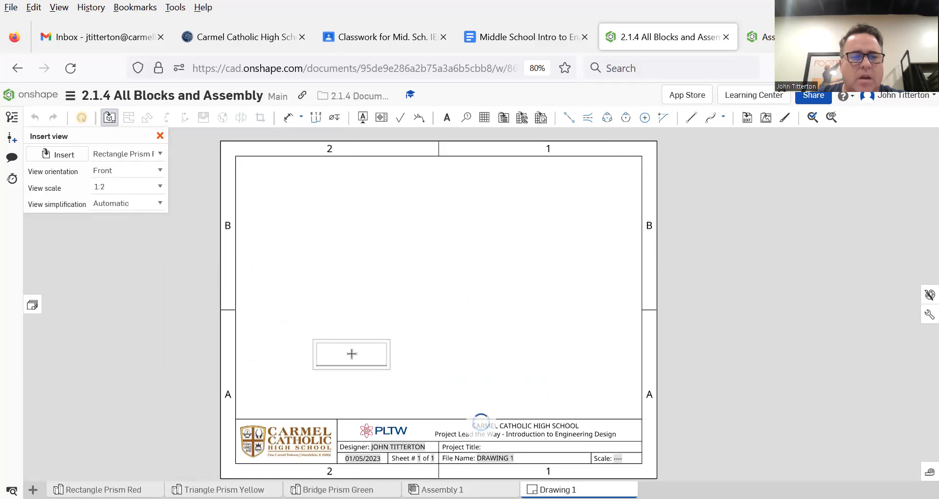
pyautogui.click(153, 188)
pyautogui.scroll(3, 136, 222)
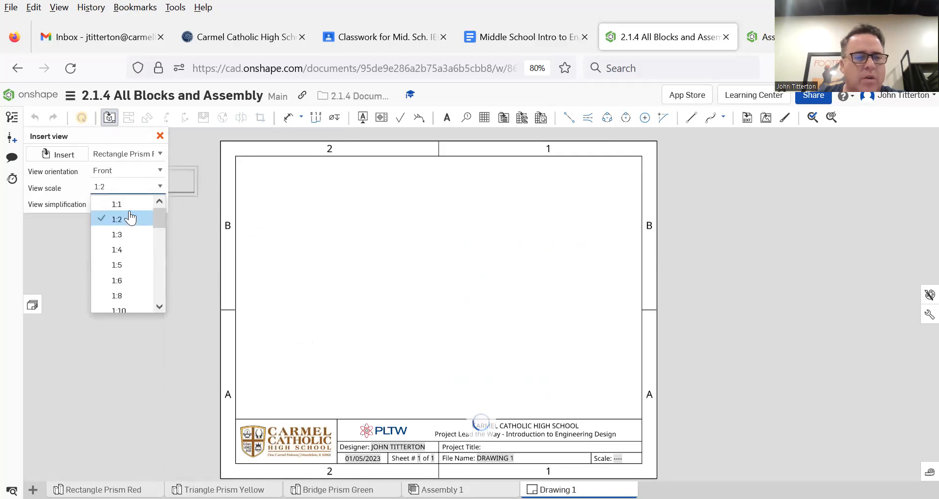
pyautogui.click(128, 205)
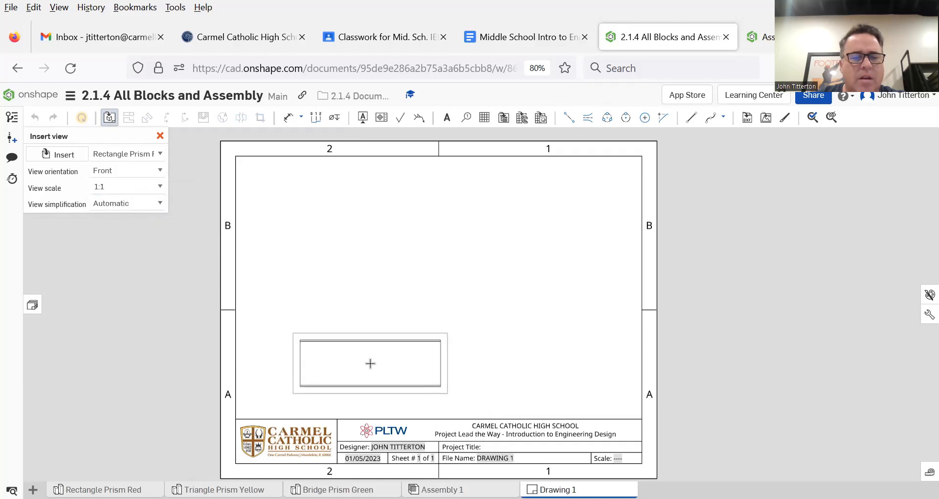
pyautogui.click(351, 363)
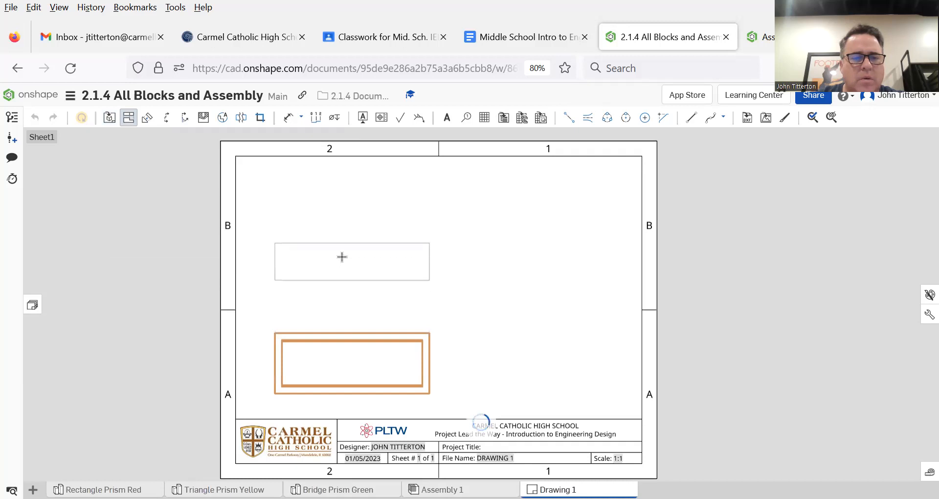
# Project a top view above, an isometric view diagonally up and a right view beside the red block's front view.
pyautogui.click(383, 279)
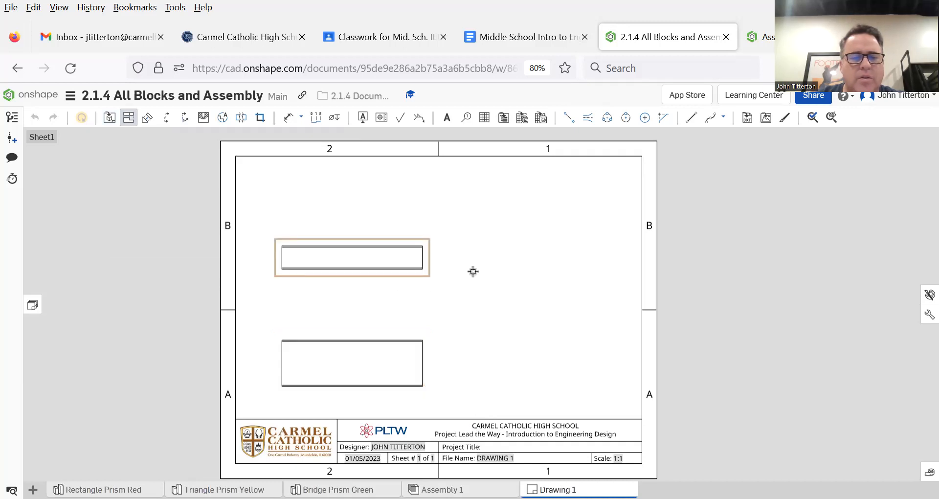
pyautogui.click(373, 361)
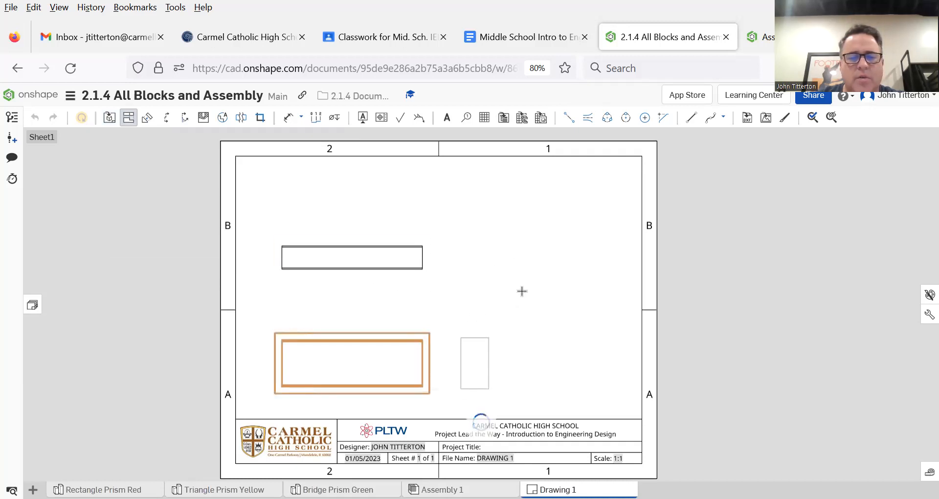
pyautogui.click(554, 267)
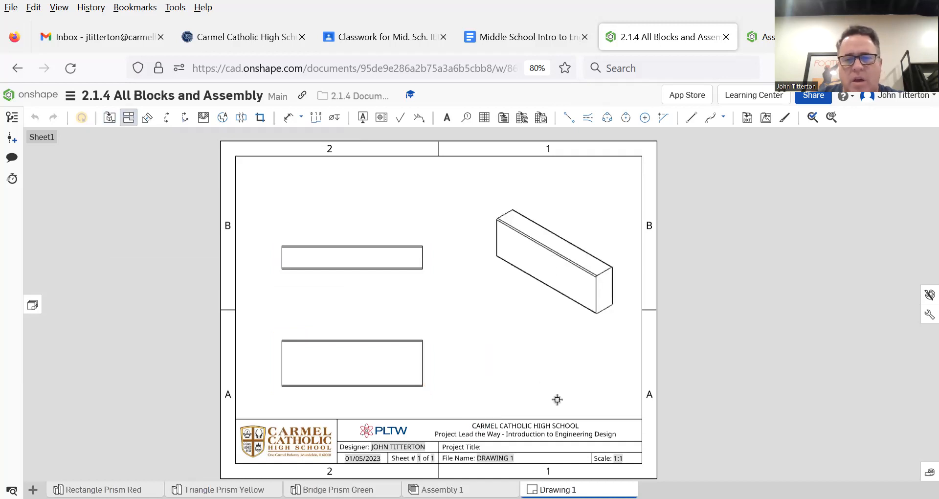
pyautogui.click(344, 366)
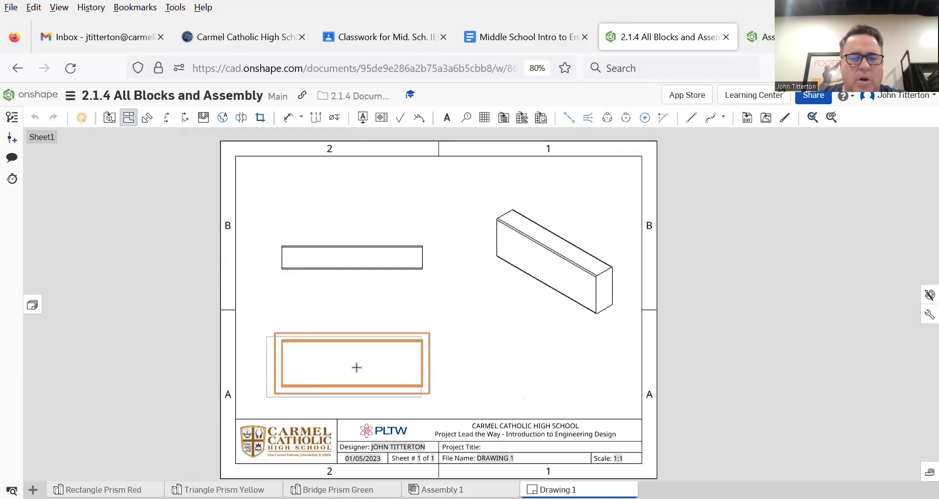
pyautogui.click(489, 371)
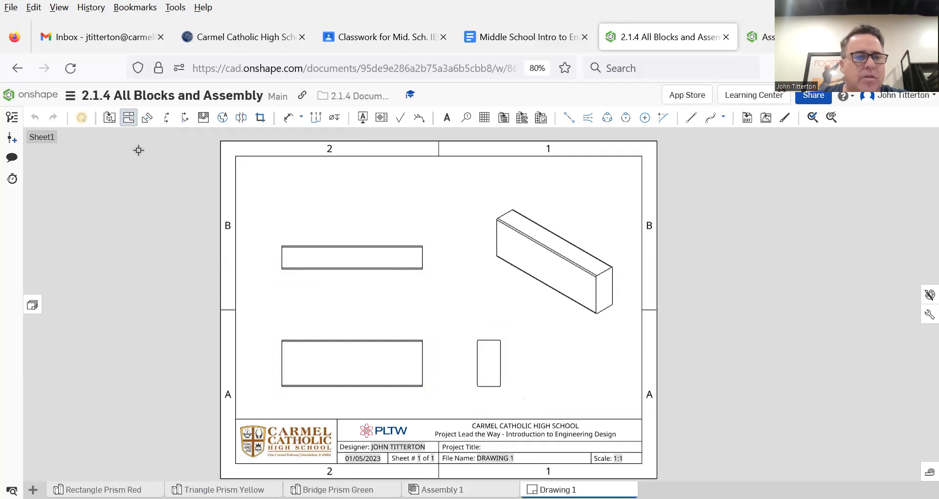
# Show the isometric view of the red block as a shaded view.
pyautogui.rightClick(555, 263)
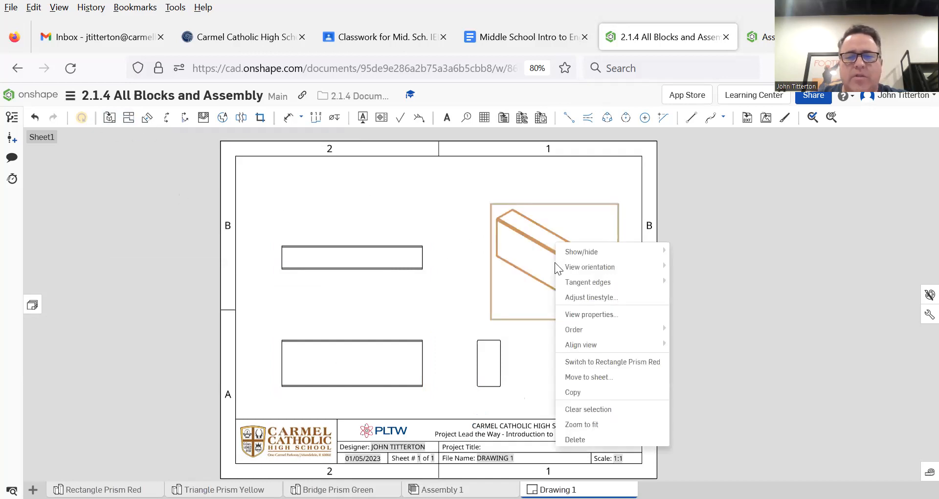
pyautogui.moveTo(598, 254)
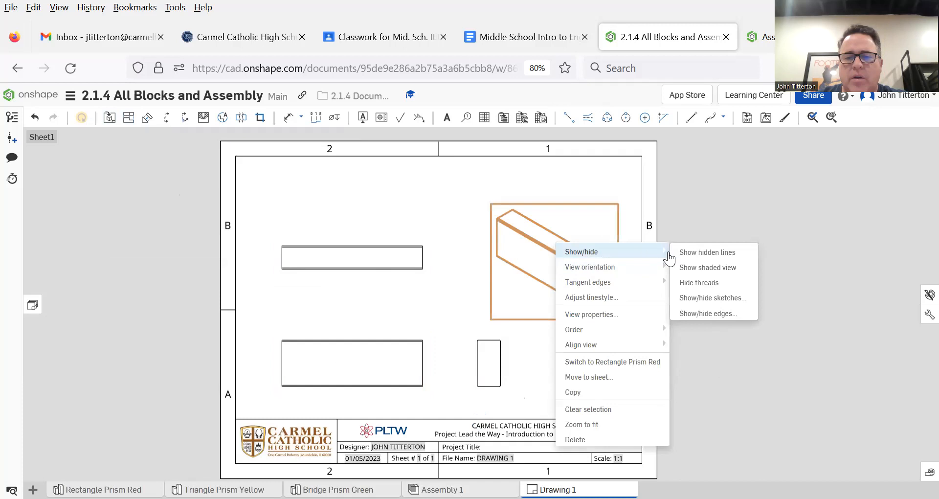
pyautogui.click(709, 267)
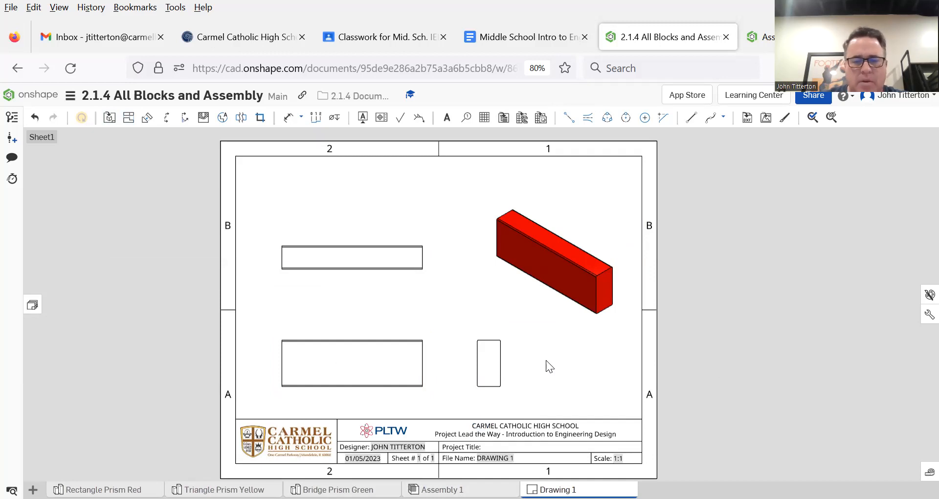
# Fill in the title block with file name "Rectangle Prism Red" and project title "2.1.4 Document the Assembly".
pyautogui.doubleClick(497, 458)
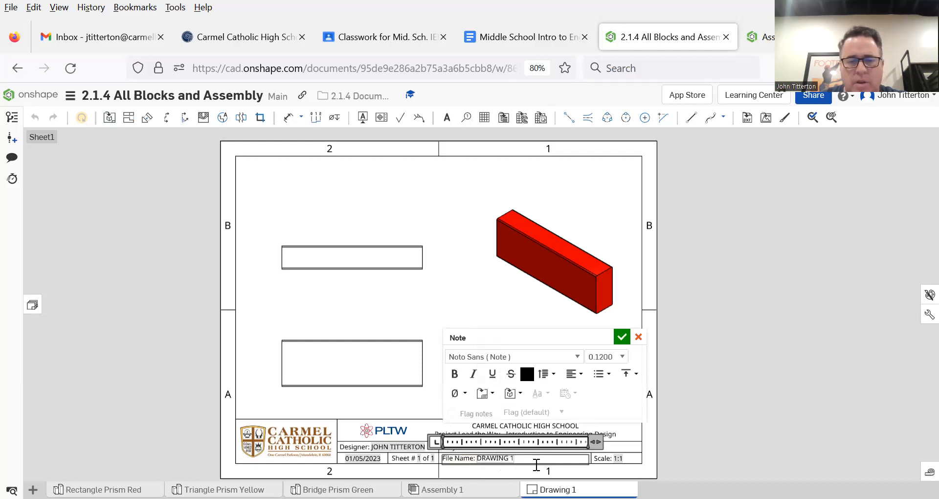
pyautogui.press('BackSpace')
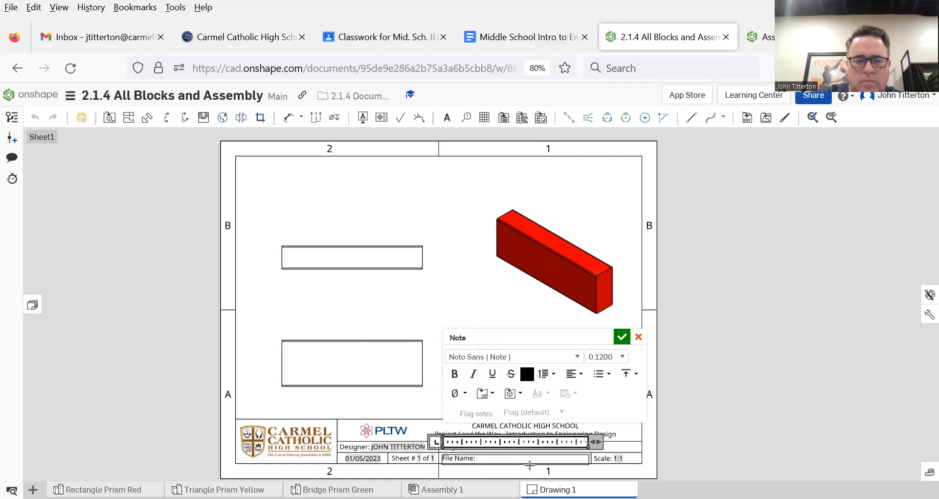
pyautogui.hotkey('ctrl', 'z')
pyautogui.press('BackSpace')
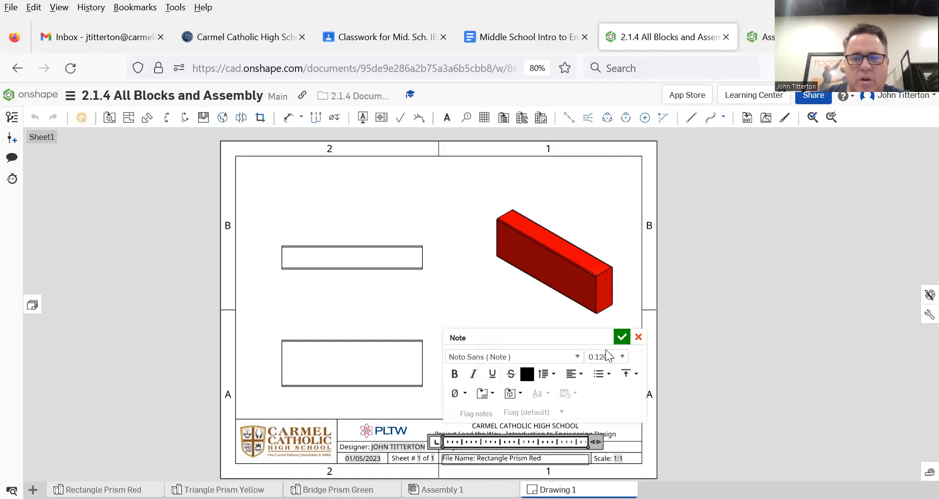
pyautogui.click(622, 337)
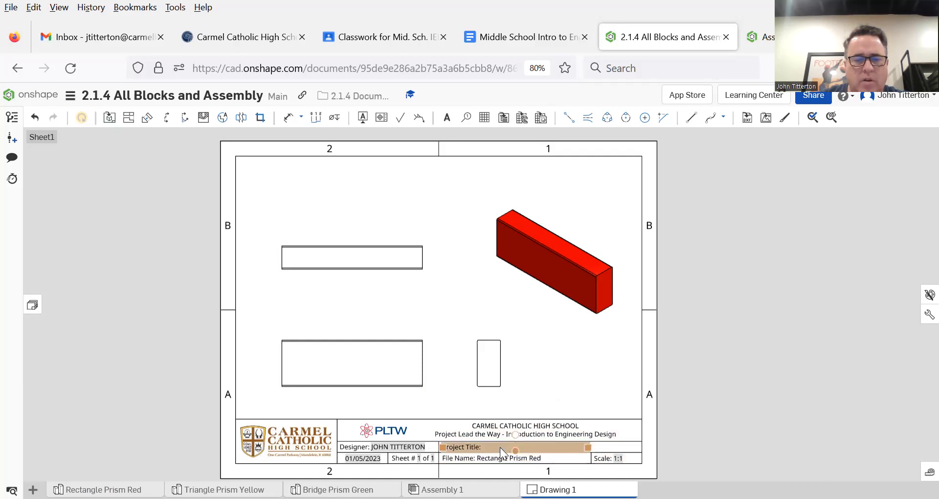
pyautogui.doubleClick(475, 446)
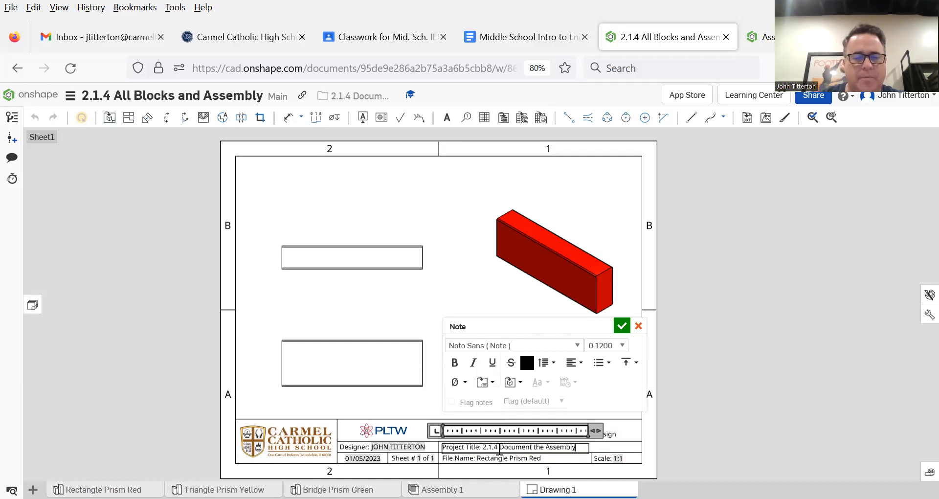
pyautogui.click(622, 326)
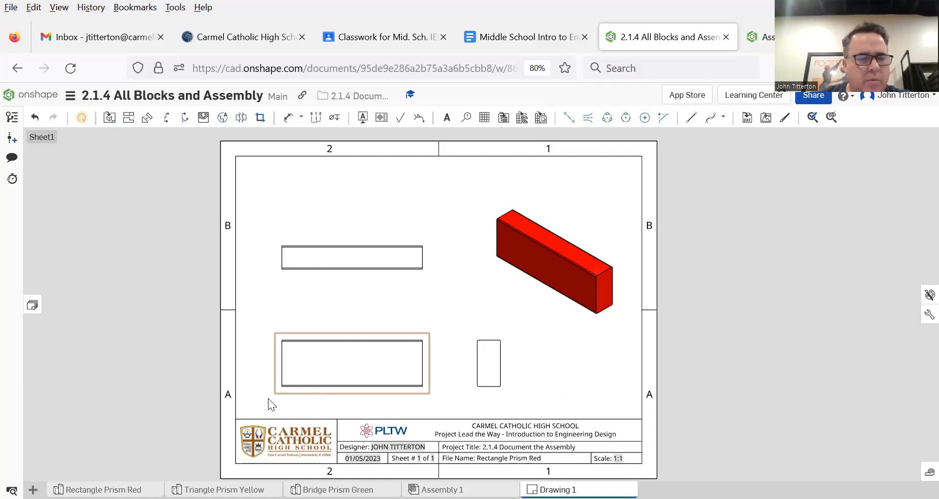
# Add a second sheet to the drawing and collapse the list of sheets.
pyautogui.click(32, 304)
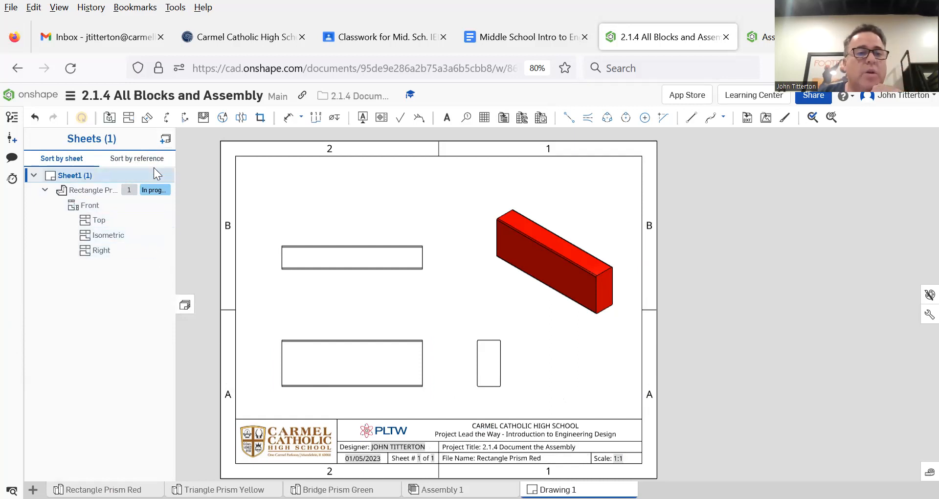
pyautogui.click(166, 141)
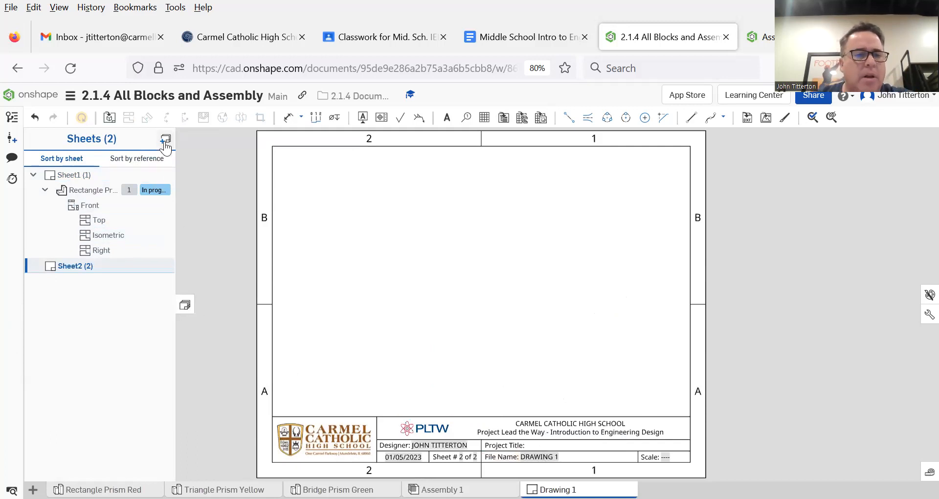
pyautogui.click(185, 305)
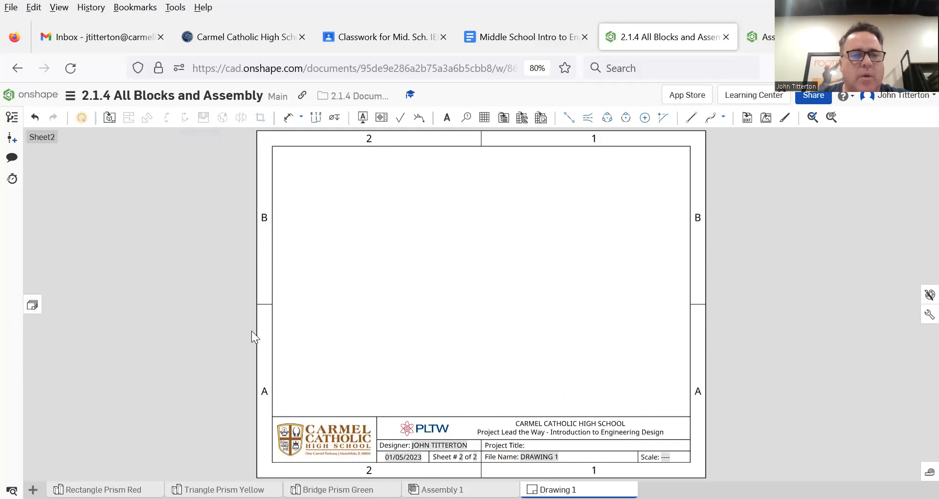
# Insert a front view of the Triangle Prism Yellow part at 1:1 scale in the lower-left area of Sheet2.
pyautogui.click(110, 118)
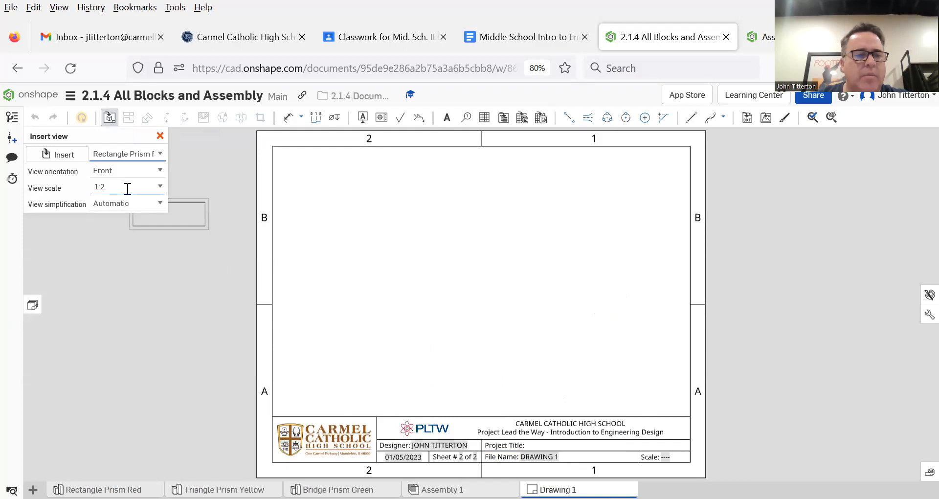
pyautogui.click(142, 156)
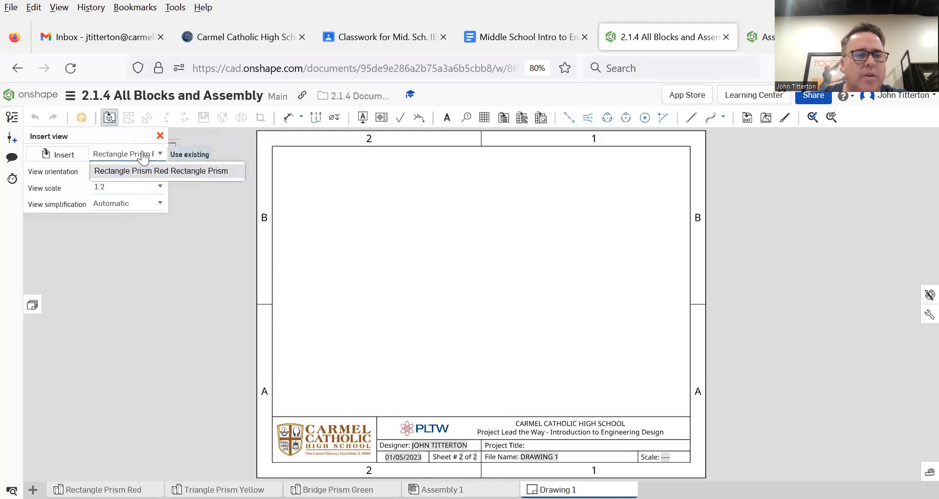
pyautogui.click(65, 155)
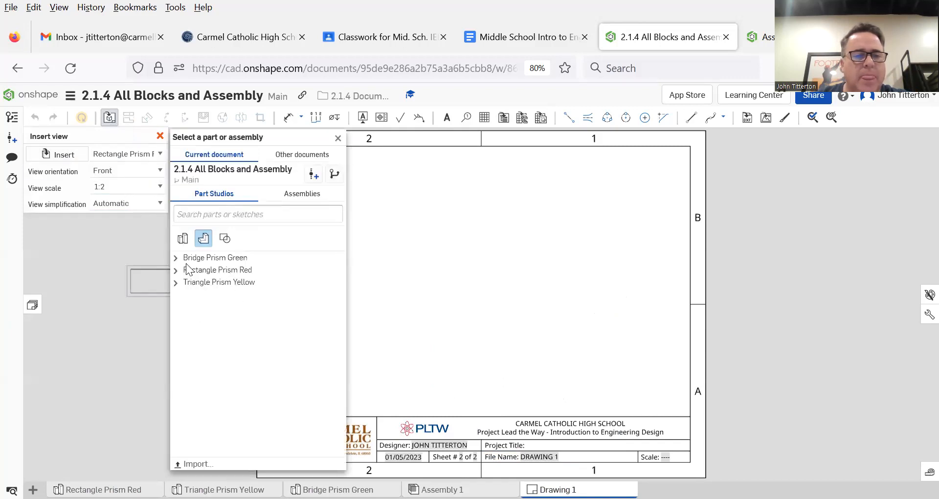
pyautogui.click(176, 283)
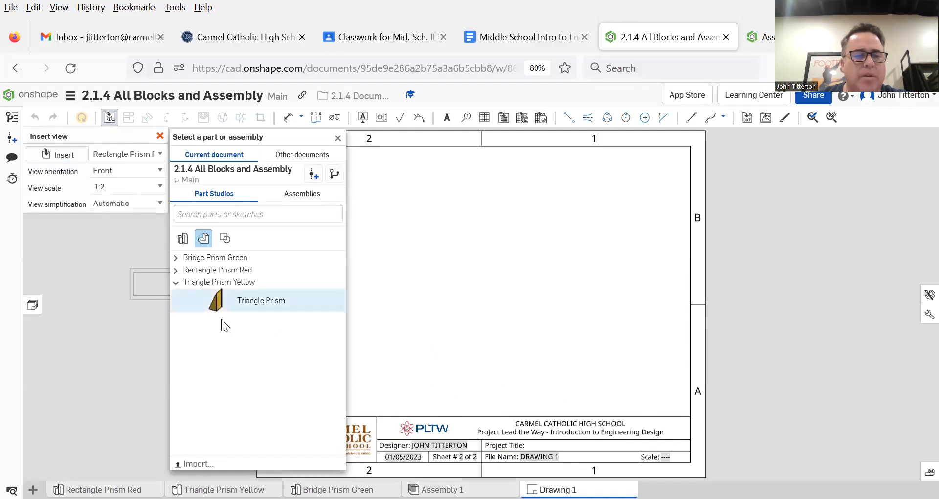
pyautogui.click(244, 309)
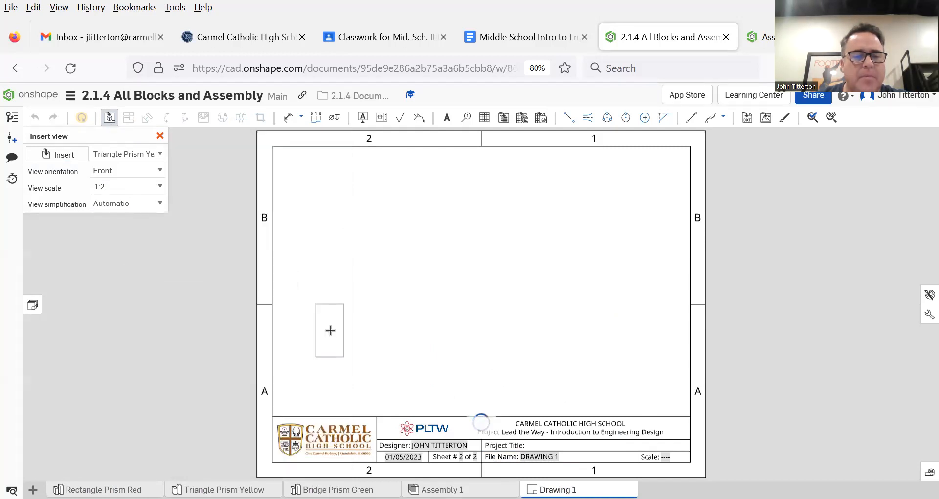
pyautogui.click(136, 187)
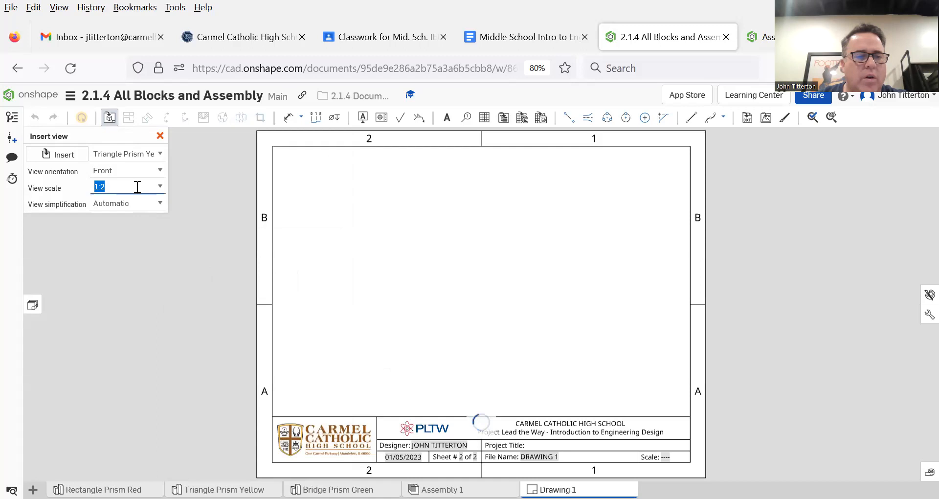
pyautogui.click(159, 187)
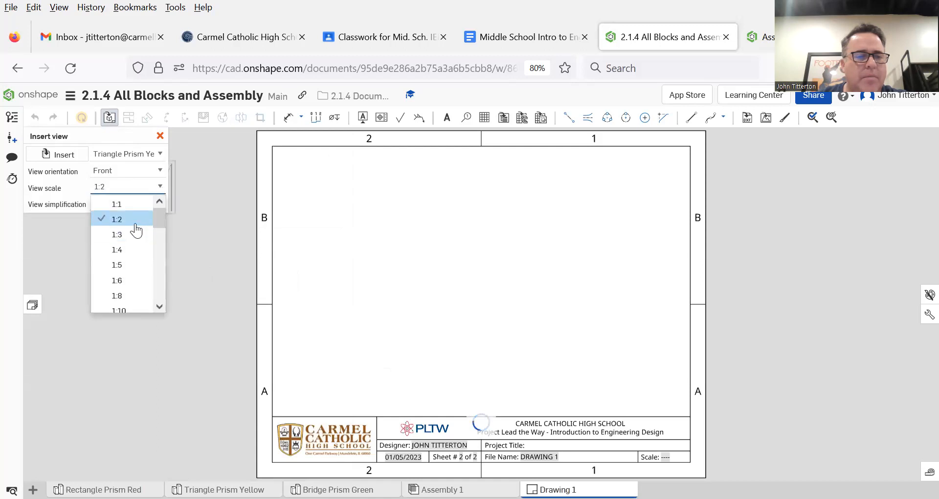
pyautogui.click(132, 211)
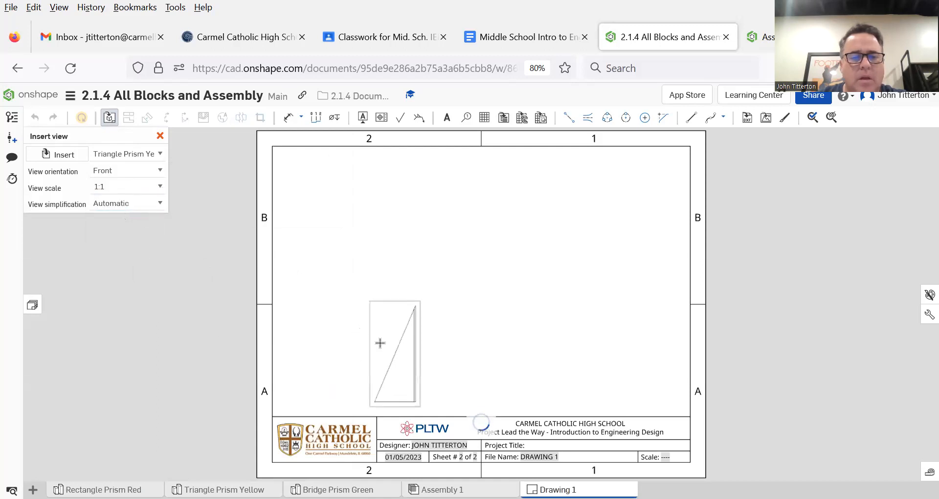
pyautogui.click(371, 346)
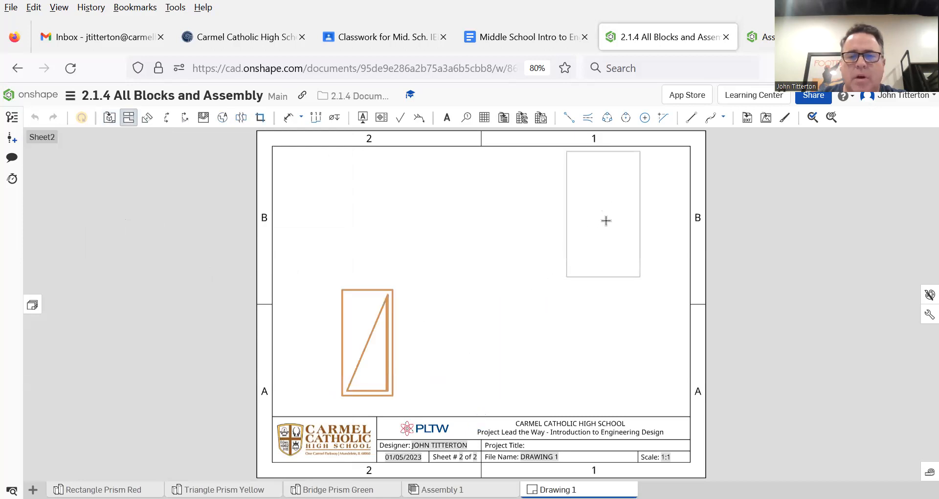
# Project an isometric view diagonally up, a right view beside and a top view above the yellow triangle prism's front view.
pyautogui.click(606, 221)
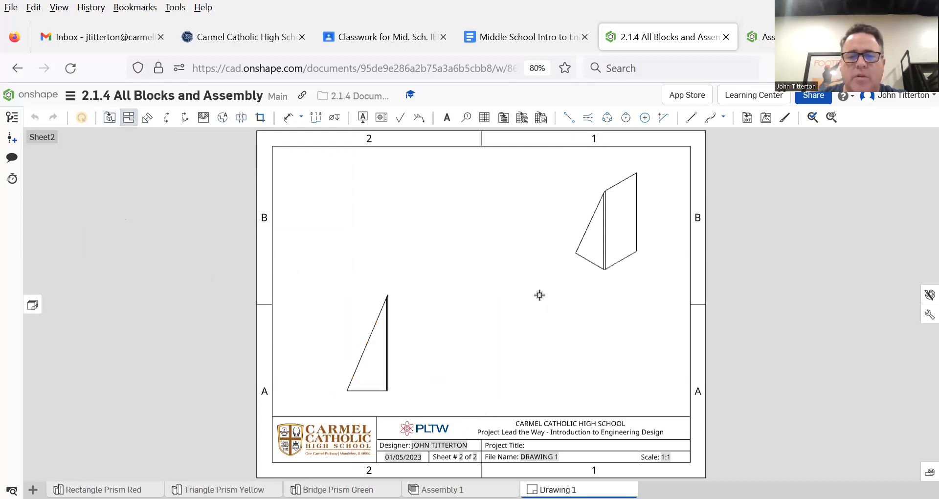
pyautogui.click(382, 367)
pyautogui.click(486, 357)
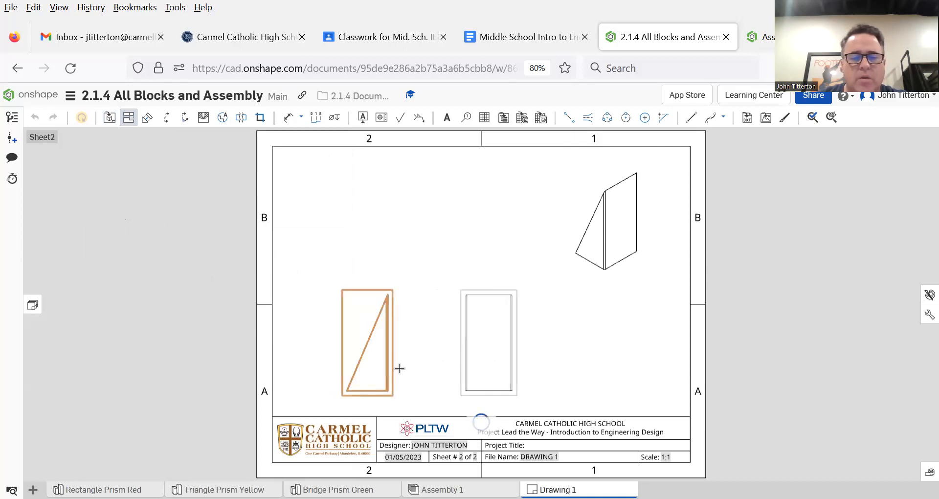
pyautogui.click(372, 367)
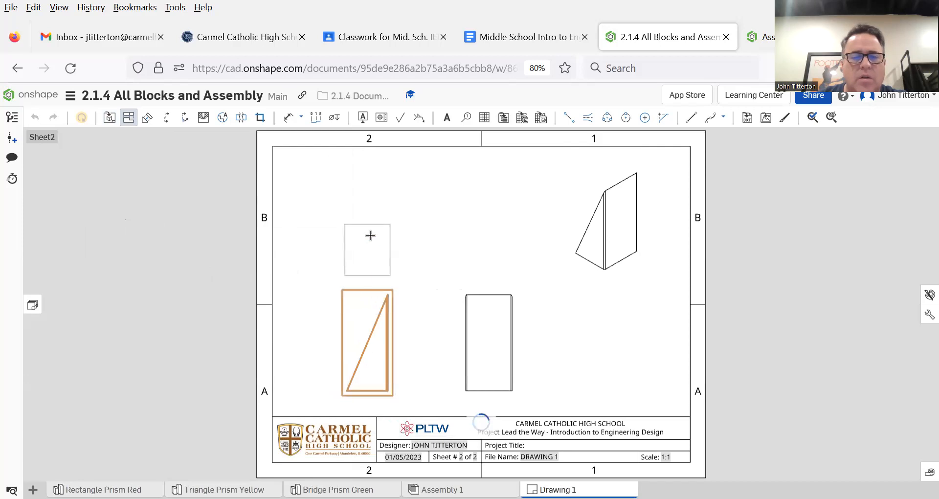
pyautogui.click(371, 215)
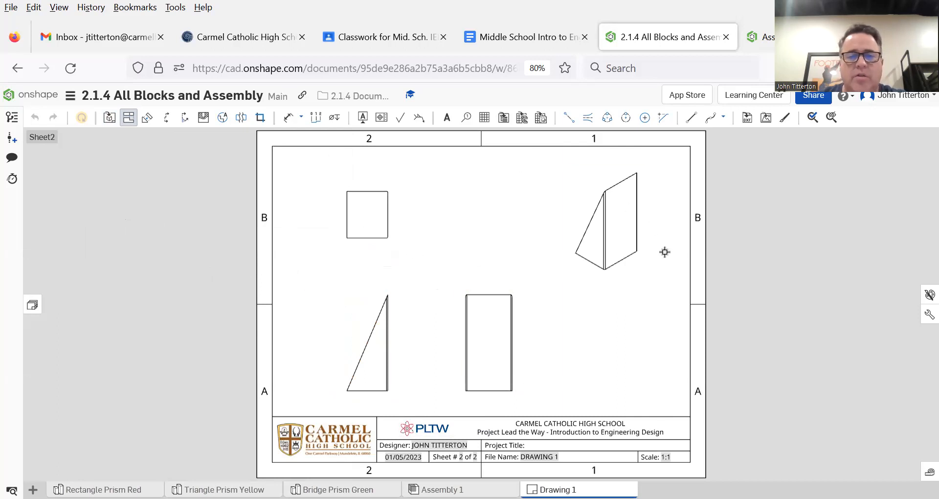
pyautogui.click(129, 118)
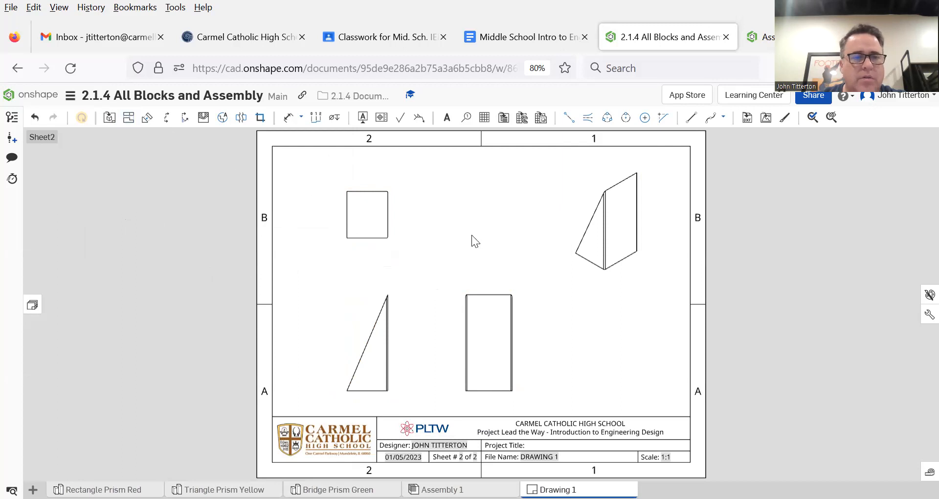
# Show the isometric view of the yellow triangle prism as a shaded view.
pyautogui.rightClick(619, 230)
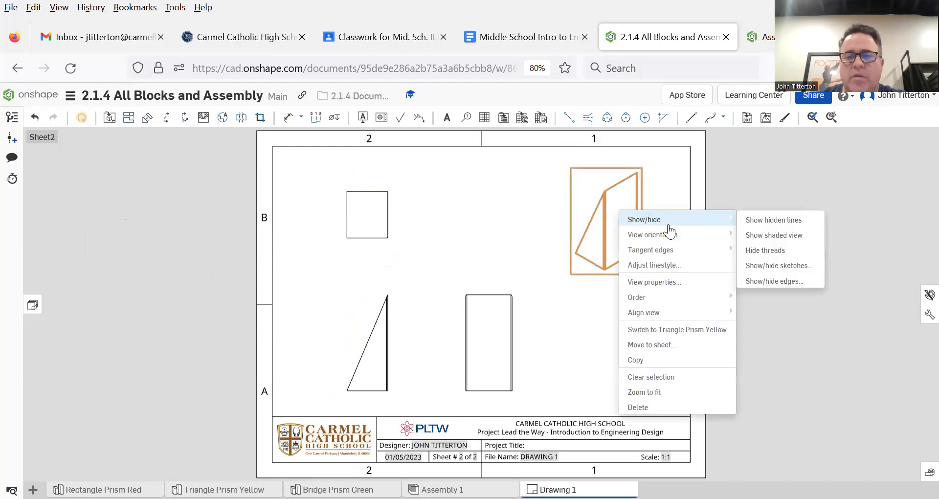
pyautogui.click(797, 236)
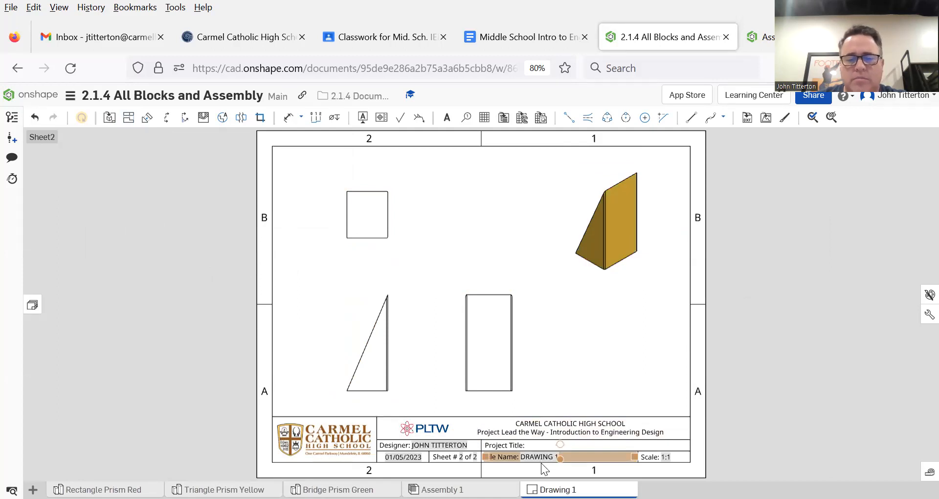
pyautogui.click(540, 458)
pyautogui.click(281, 422)
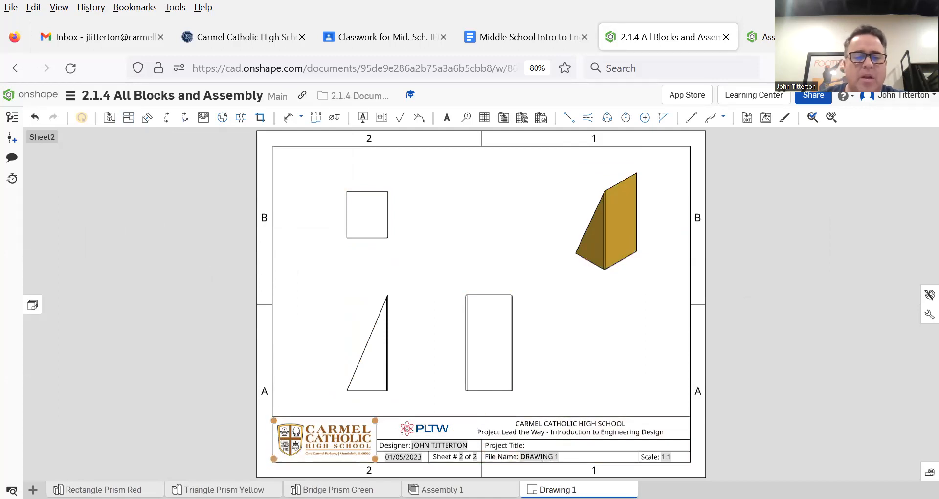
pyautogui.click(63, 201)
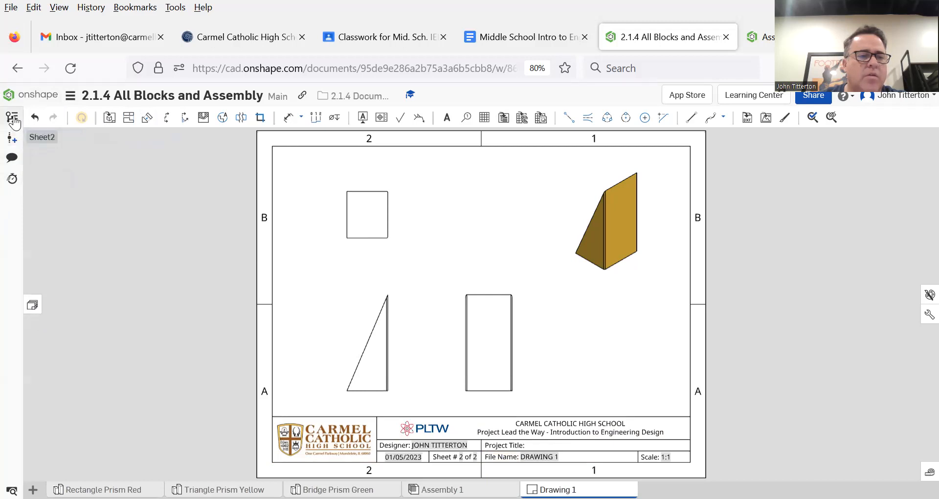
# Expand the list of sheets and add a third and a fourth sheet to the drawing.
pyautogui.click(32, 305)
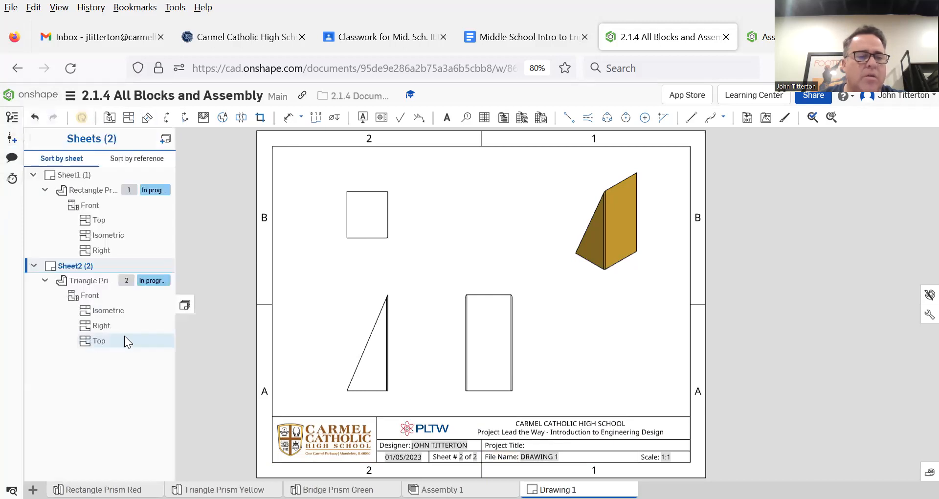
pyautogui.click(165, 139)
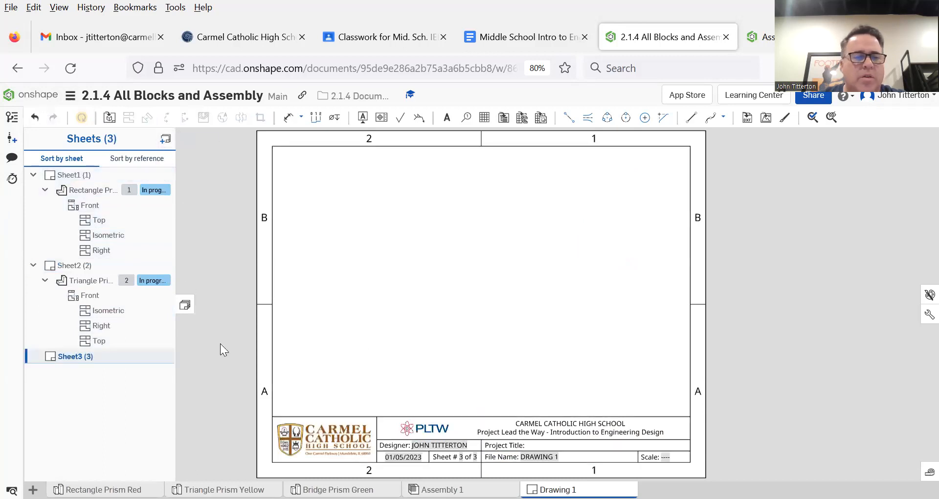
pyautogui.click(165, 140)
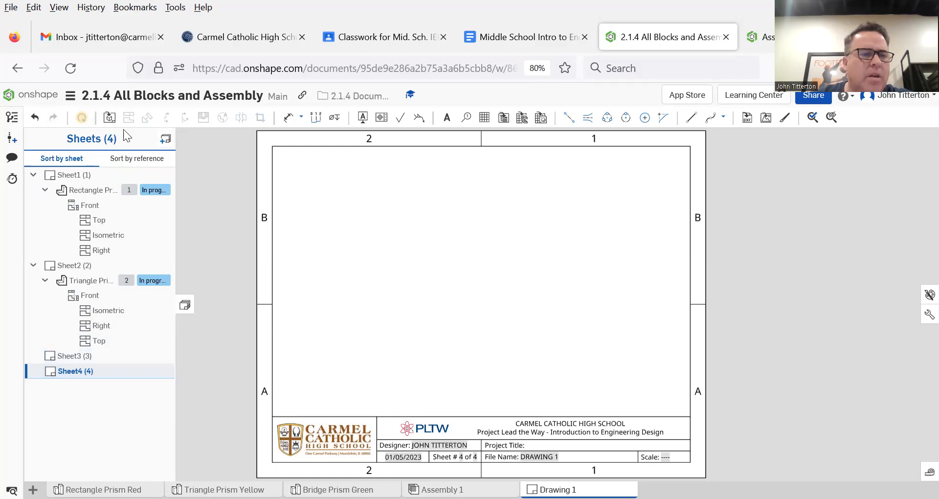
# Insert a front view of Assembly 1 at 1:2 scale in the lower-left area of Sheet4.
pyautogui.click(110, 117)
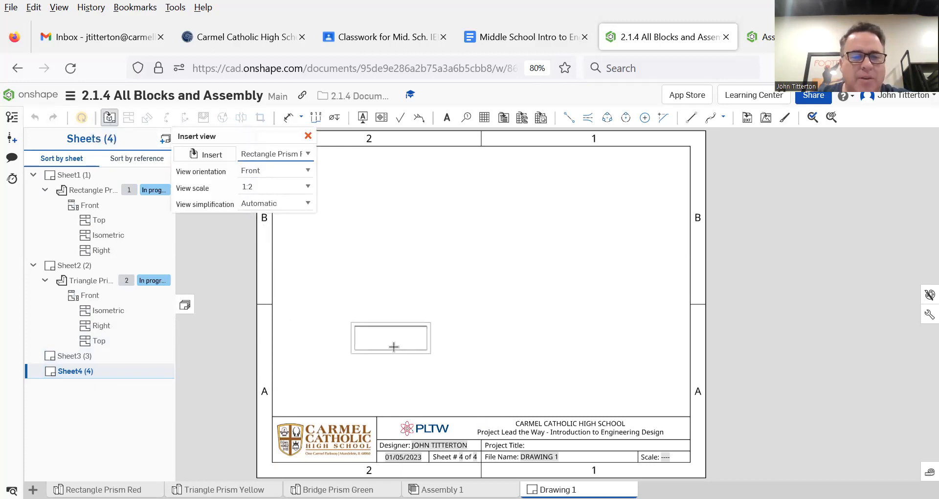
pyautogui.click(207, 153)
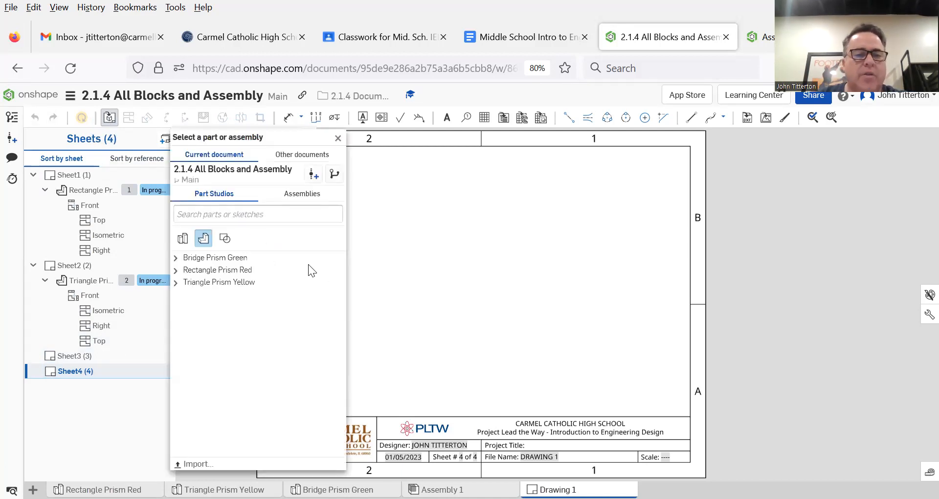
pyautogui.click(304, 195)
pyautogui.click(234, 240)
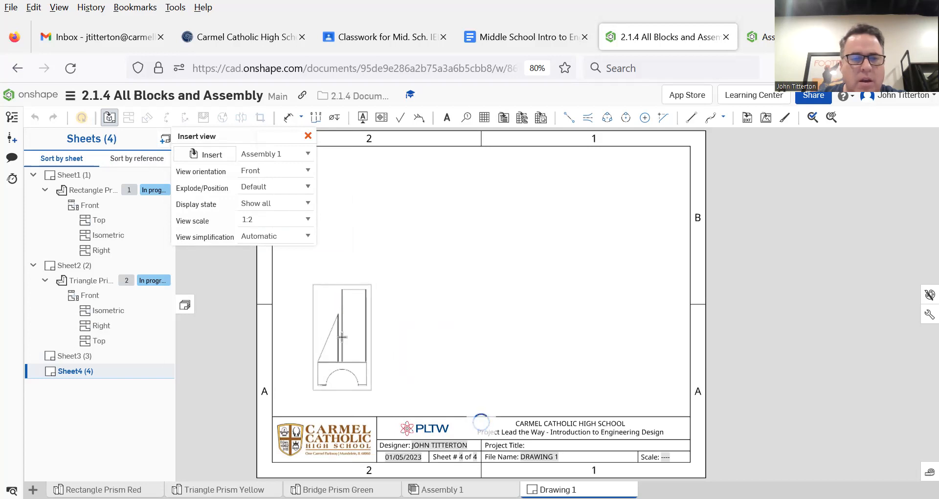
pyautogui.click(342, 337)
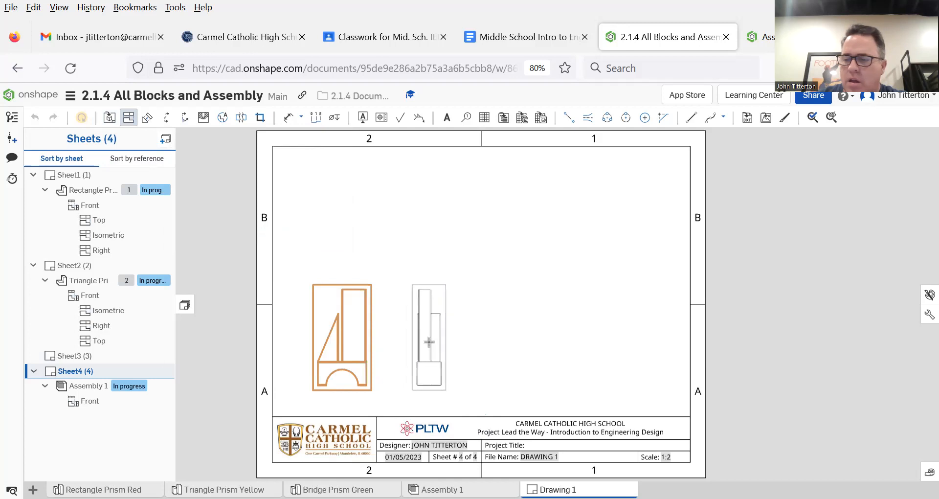
# Project a right view beside, a top view above and an isometric view diagonally up from the assembly's front view.
pyautogui.click(429, 342)
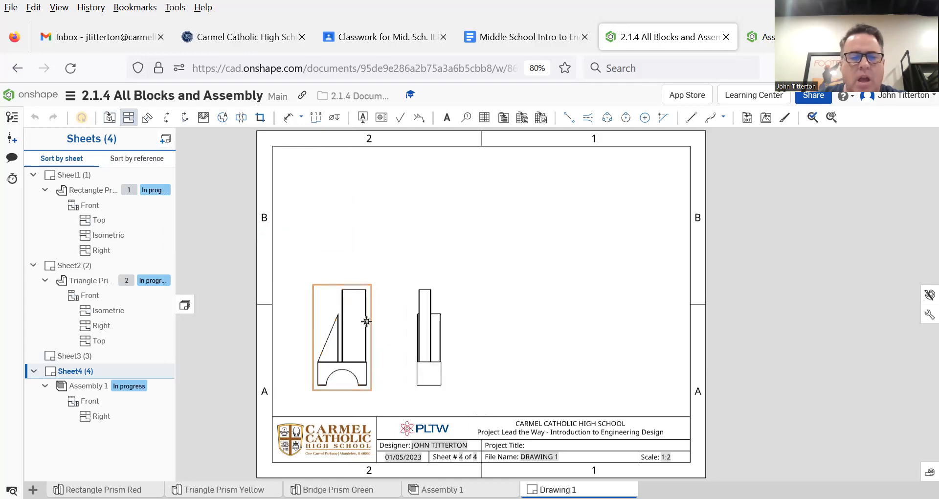
pyautogui.click(337, 332)
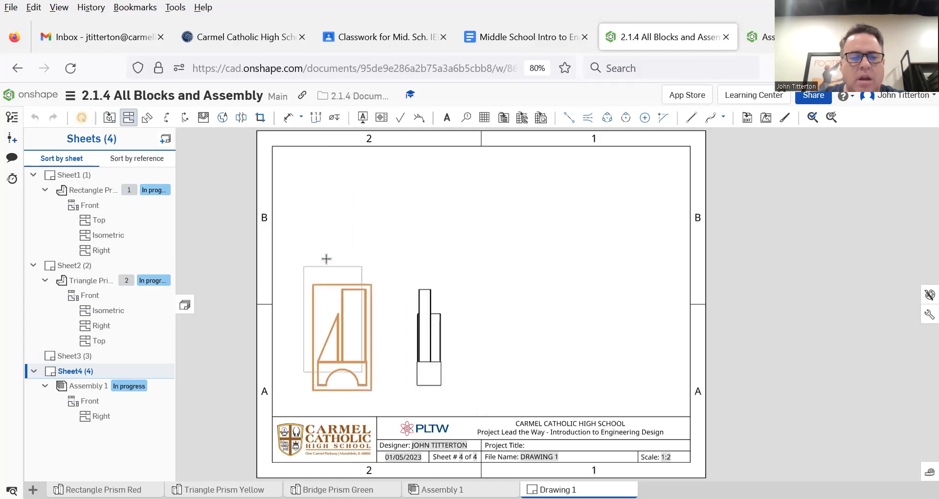
pyautogui.click(332, 209)
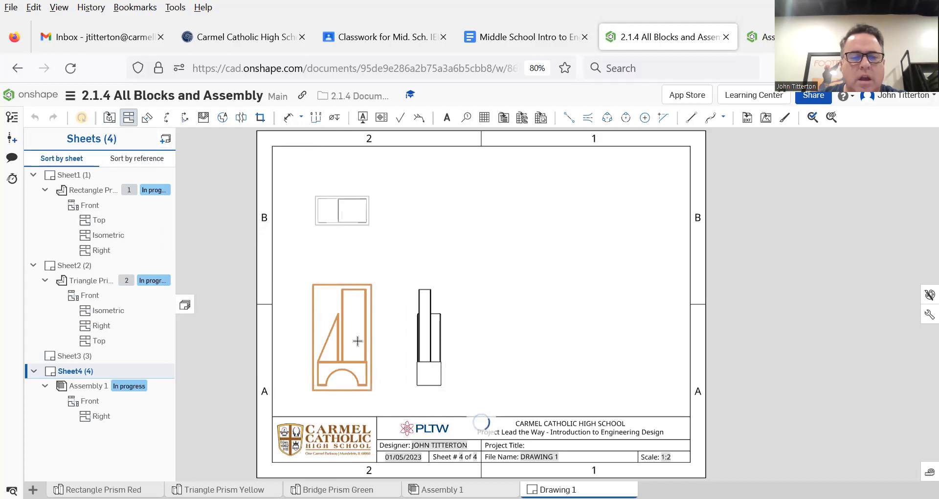
pyautogui.click(355, 341)
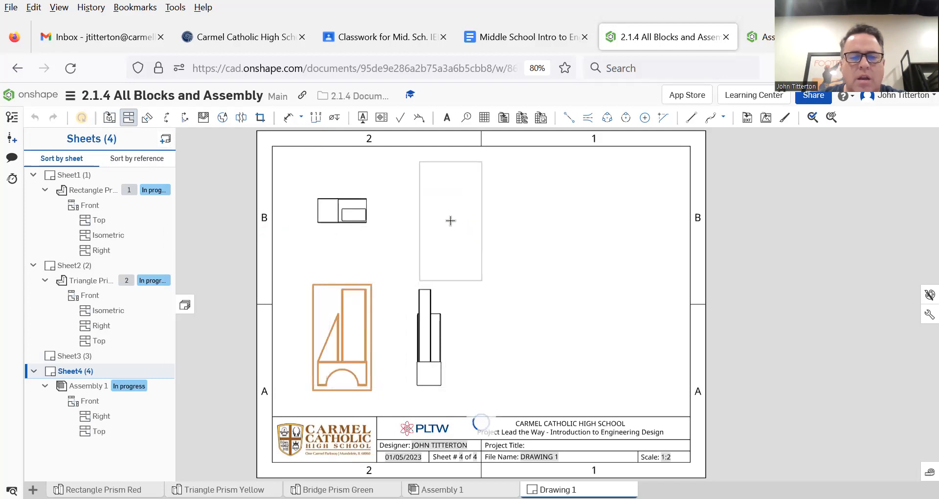
pyautogui.click(450, 221)
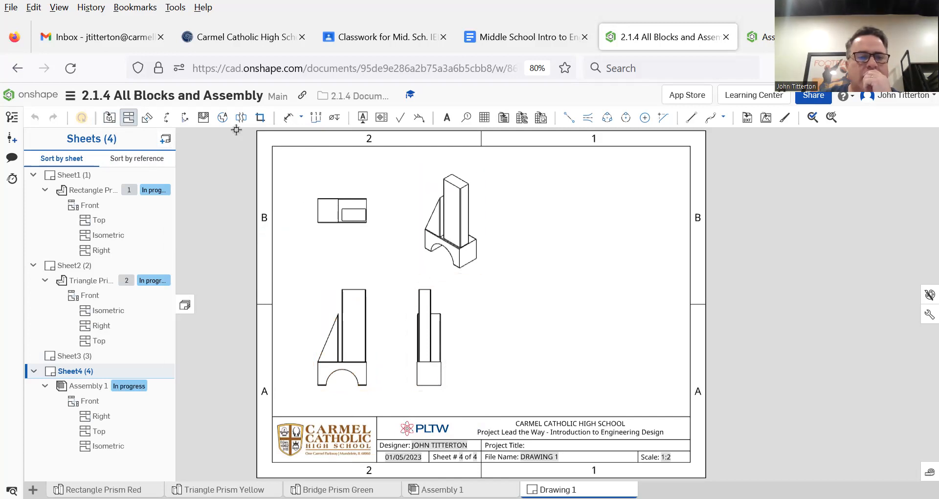
pyautogui.click(128, 117)
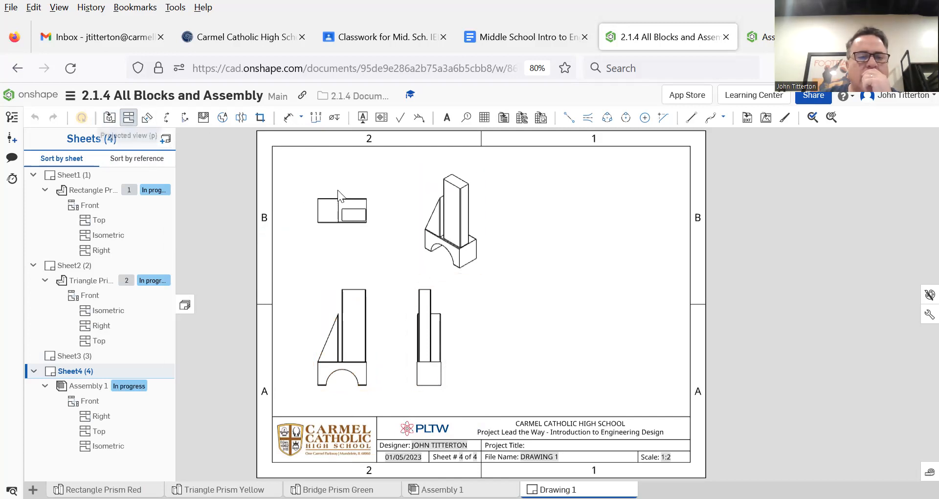
# Show the isometric view of Assembly 1 as a shaded view.
pyautogui.click(447, 209)
pyautogui.rightClick(446, 208)
pyautogui.moveTo(470, 198)
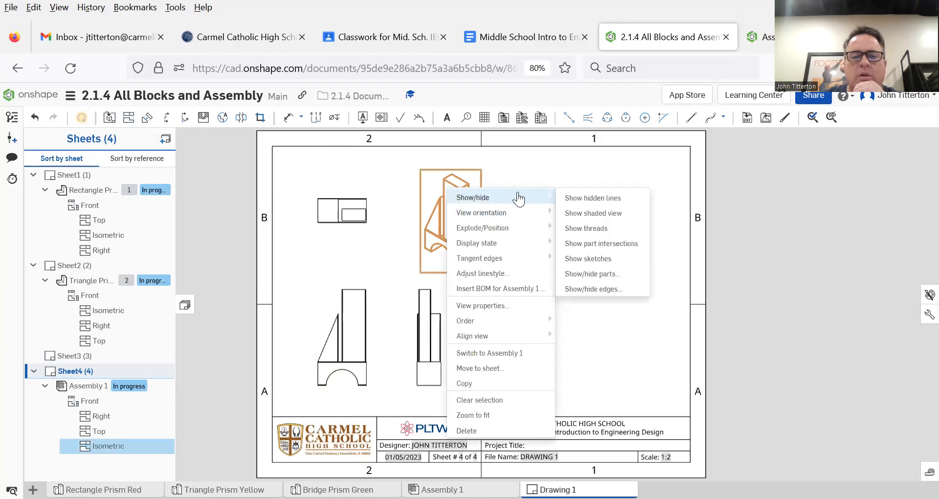
pyautogui.click(562, 213)
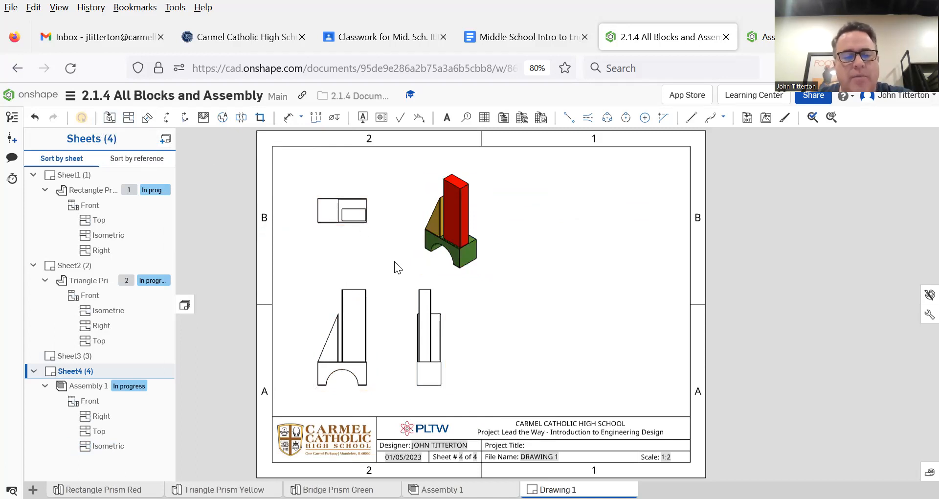
pyautogui.scroll(6, 351, 201)
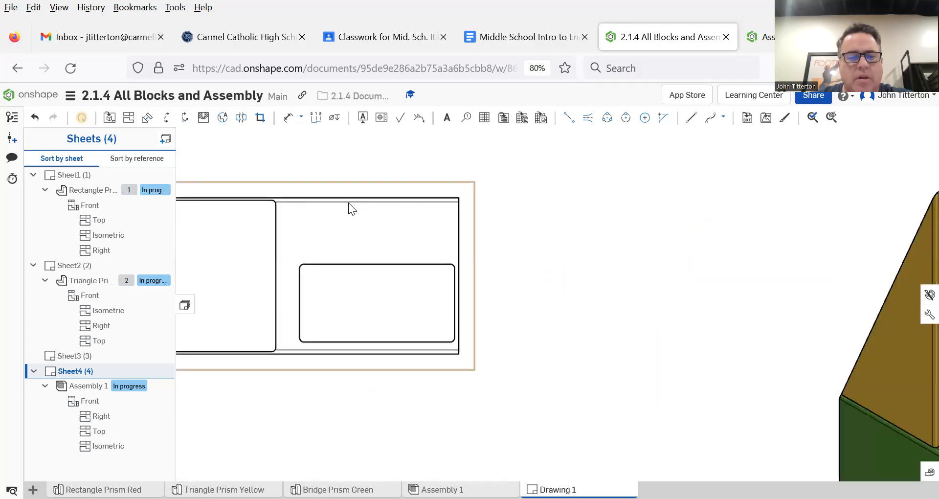
pyautogui.scroll(-2, 348, 204)
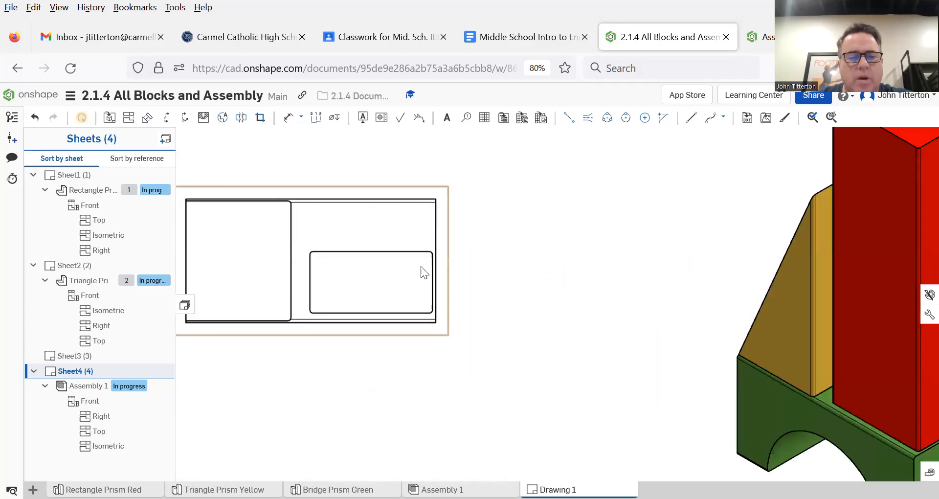
pyautogui.scroll(-7, 434, 273)
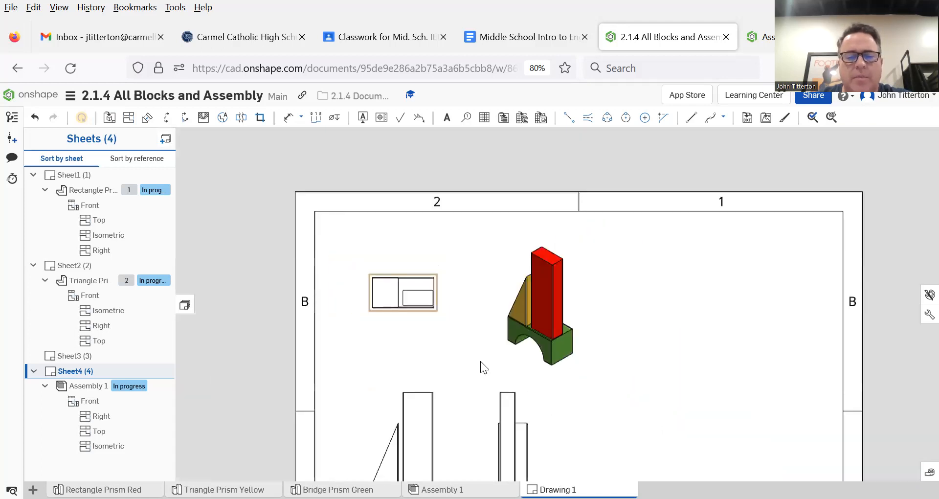
pyautogui.scroll(-4, 408, 273)
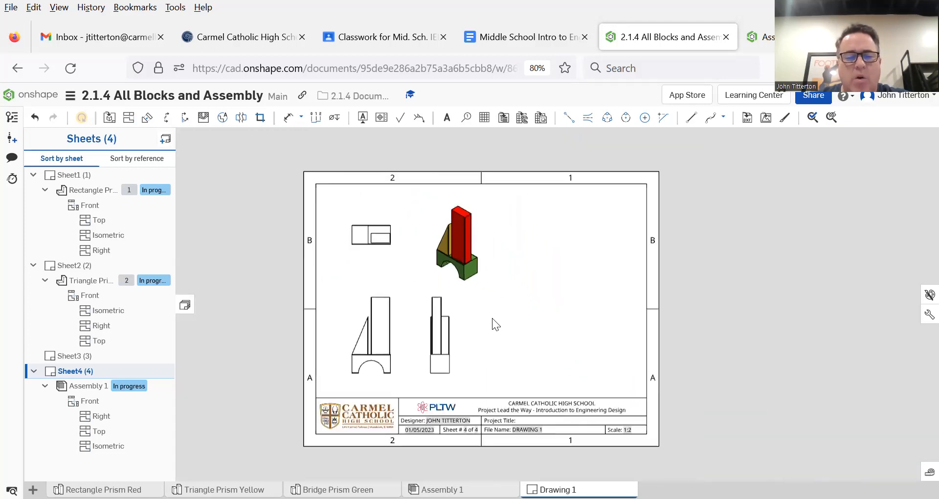
pyautogui.moveTo(492, 318); pyautogui.dragTo(497, 292, button='middle')
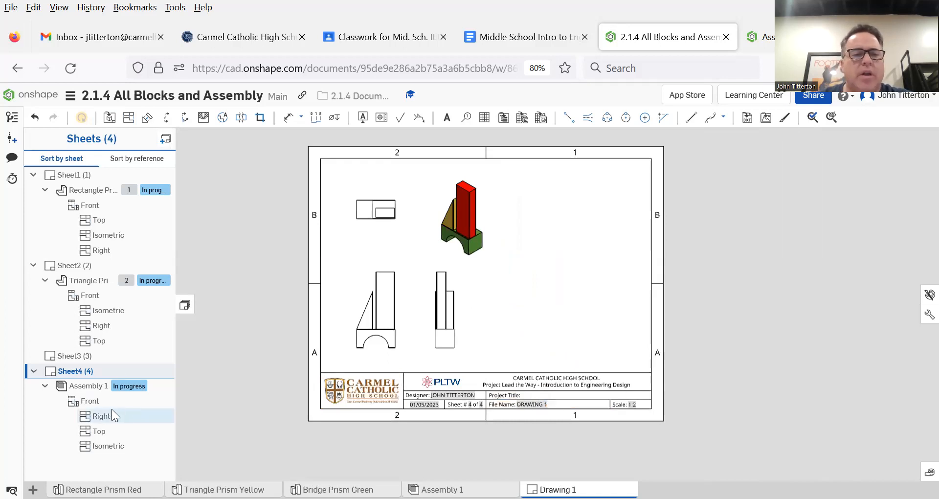
# Insert an isometric view of Assembly 1 in the Explode 1 position at 1:2 scale in the upper-right area of Sheet4.
pyautogui.click(109, 117)
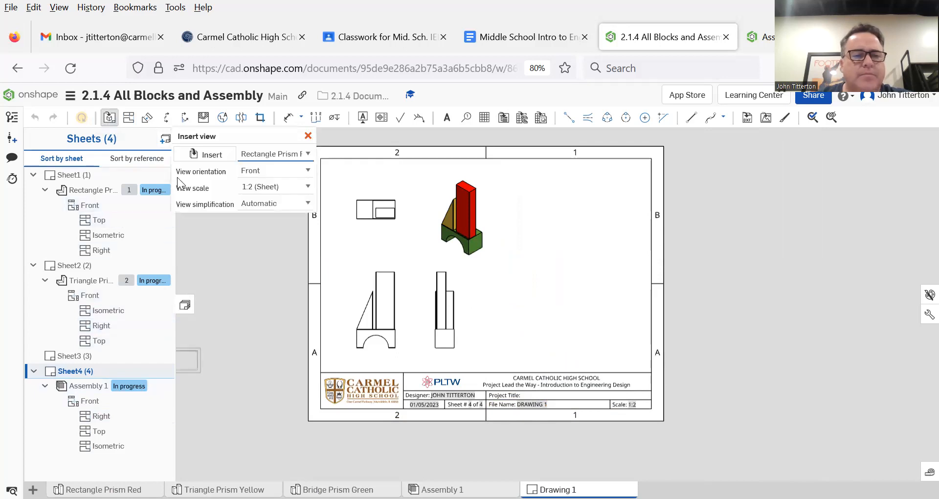
pyautogui.click(208, 154)
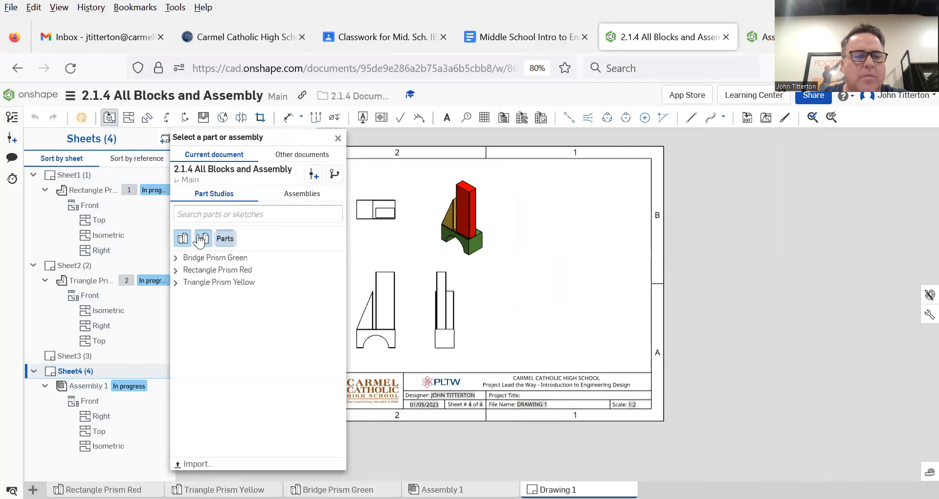
pyautogui.click(291, 198)
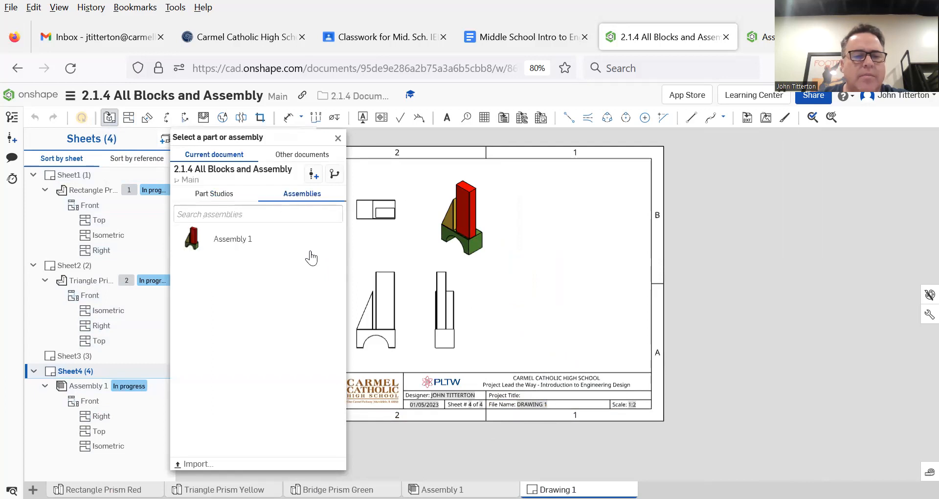
pyautogui.click(229, 243)
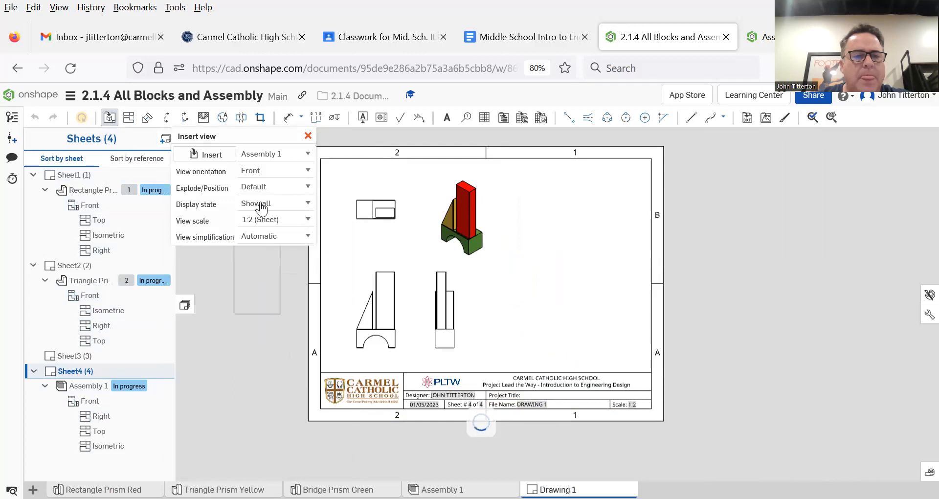
pyautogui.click(265, 171)
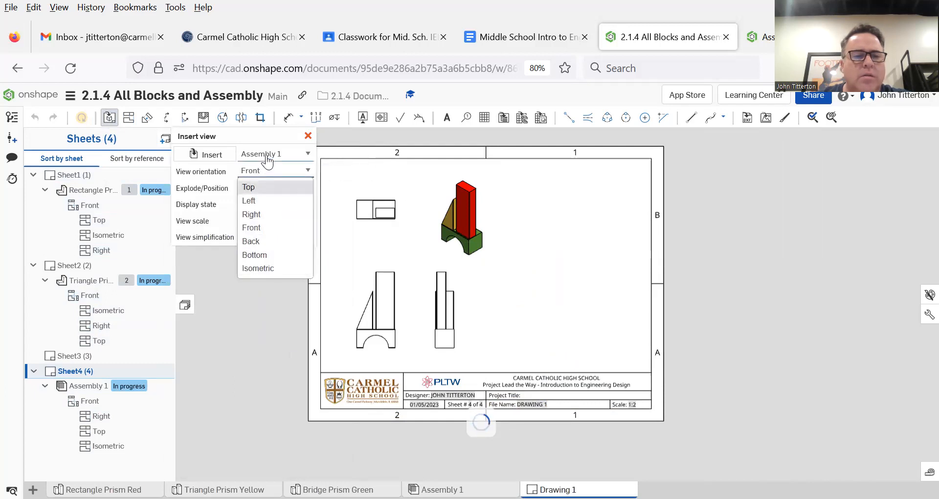
pyautogui.click(267, 157)
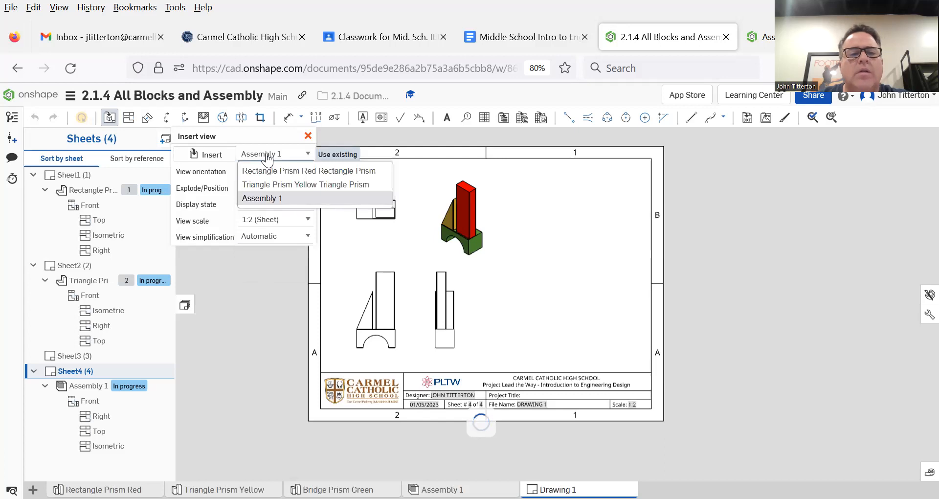
pyautogui.click(268, 155)
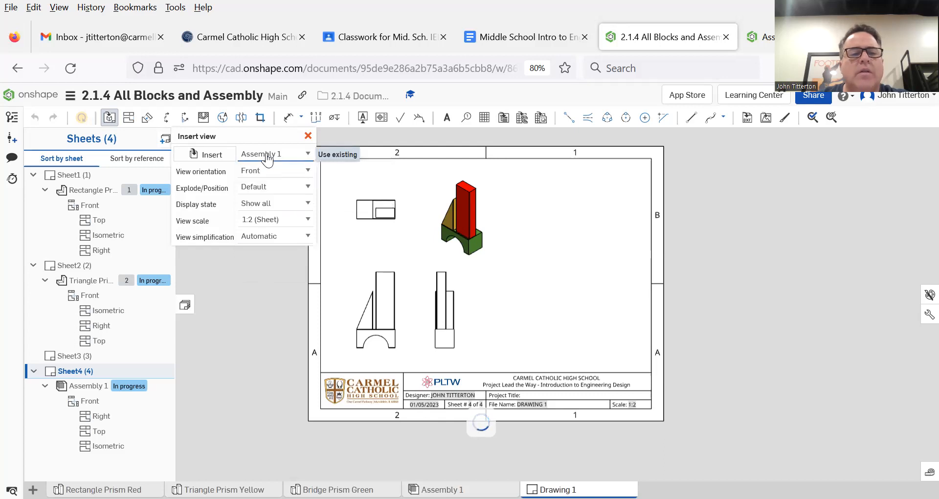
pyautogui.click(263, 191)
pyautogui.click(263, 213)
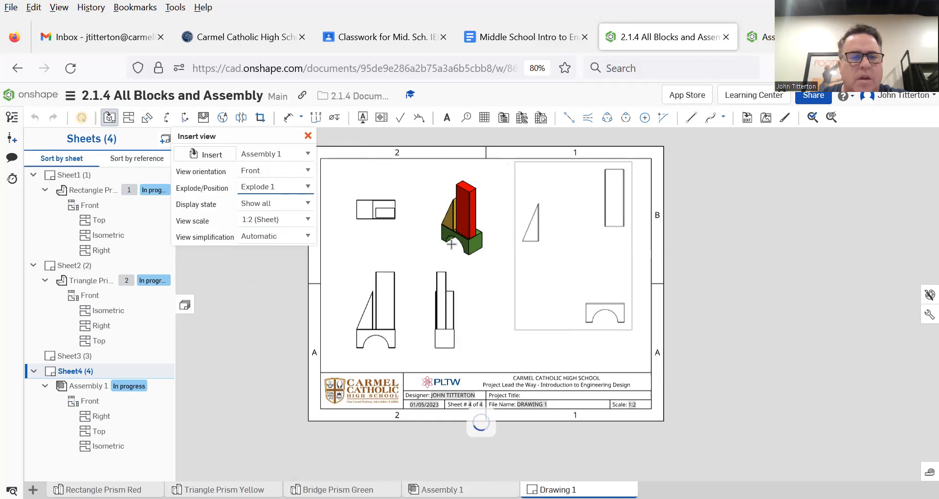
pyautogui.click(277, 173)
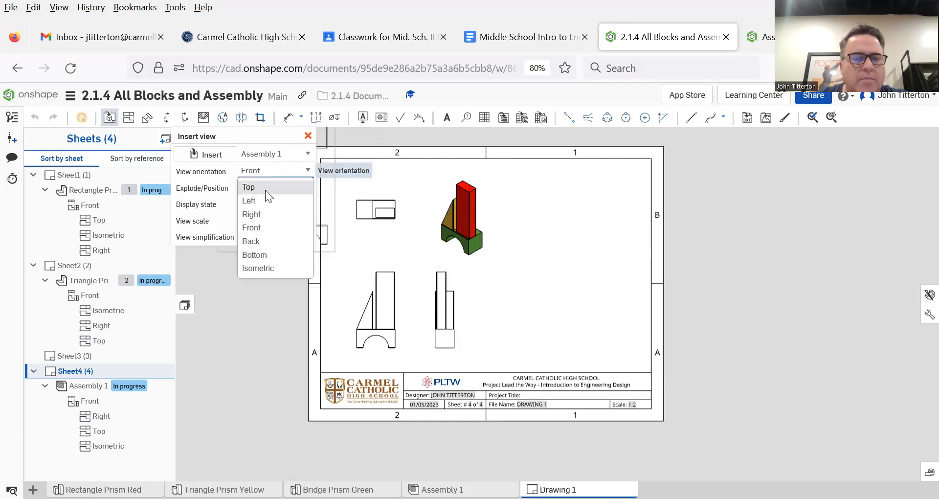
pyautogui.click(265, 268)
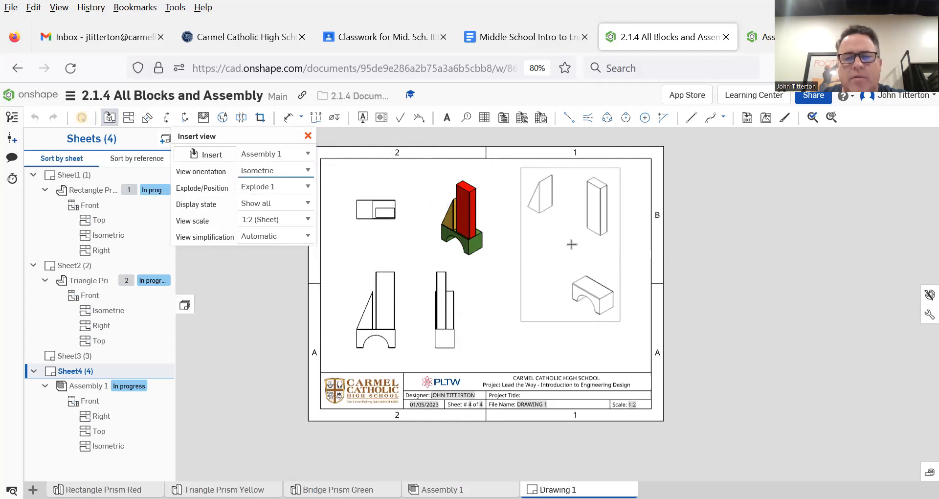
pyautogui.click(575, 243)
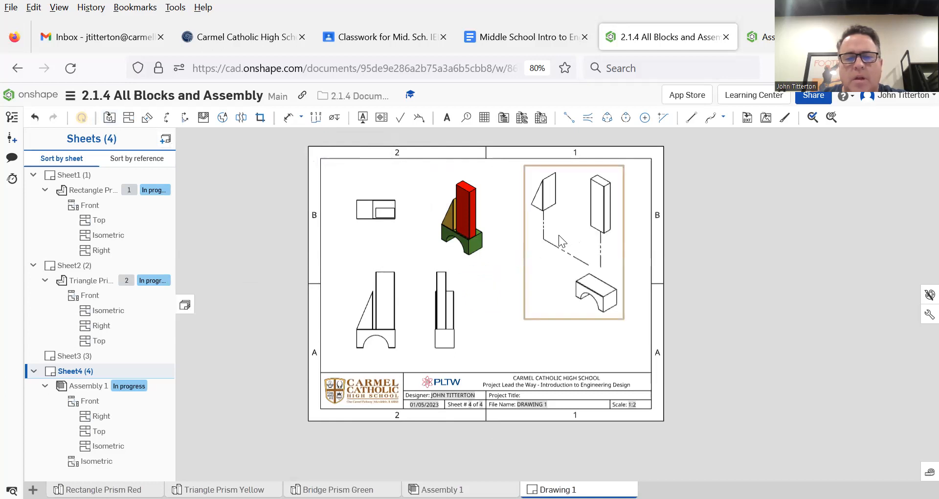
# Show the exploded isometric view of Assembly 1 as a shaded view.
pyautogui.rightClick(567, 239)
pyautogui.moveTo(593, 220)
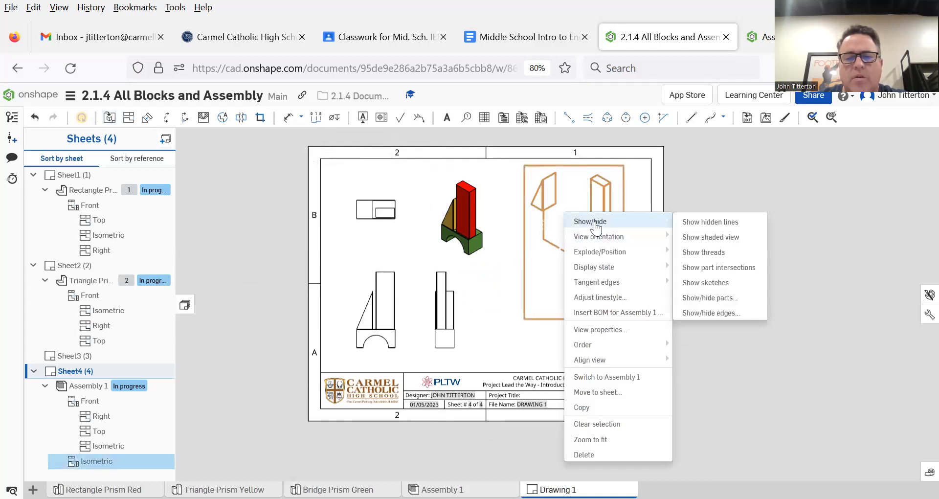
pyautogui.click(711, 237)
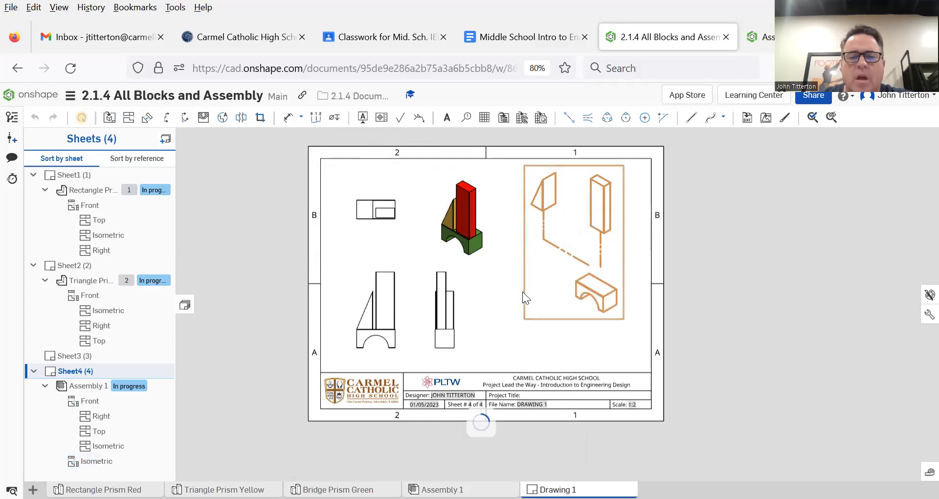
# Set the exploded view's scale to 1:3 without a scale label and move the view up, nearer the sheet's upper border.
pyautogui.doubleClick(575, 239)
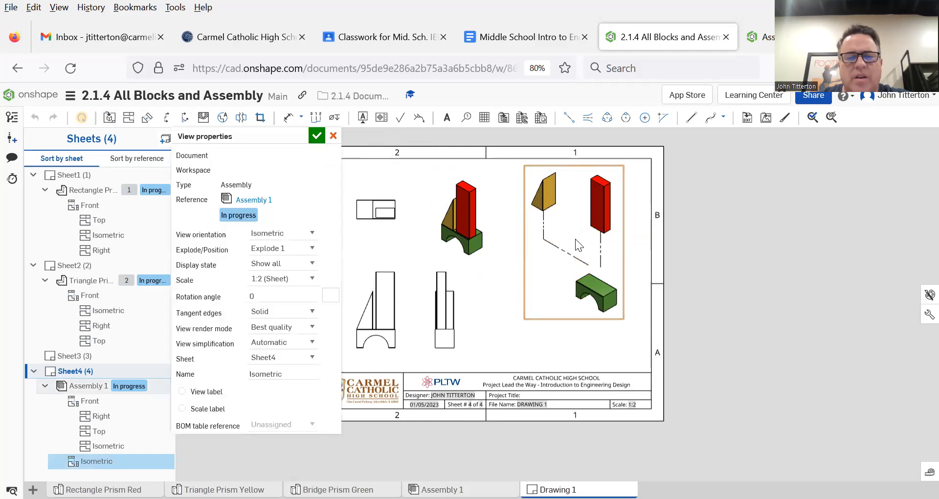
pyautogui.click(311, 278)
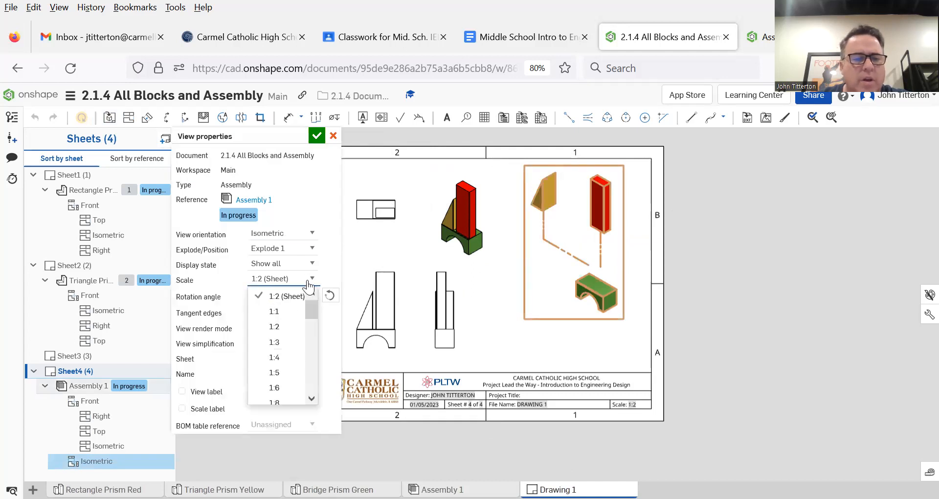
pyautogui.click(277, 342)
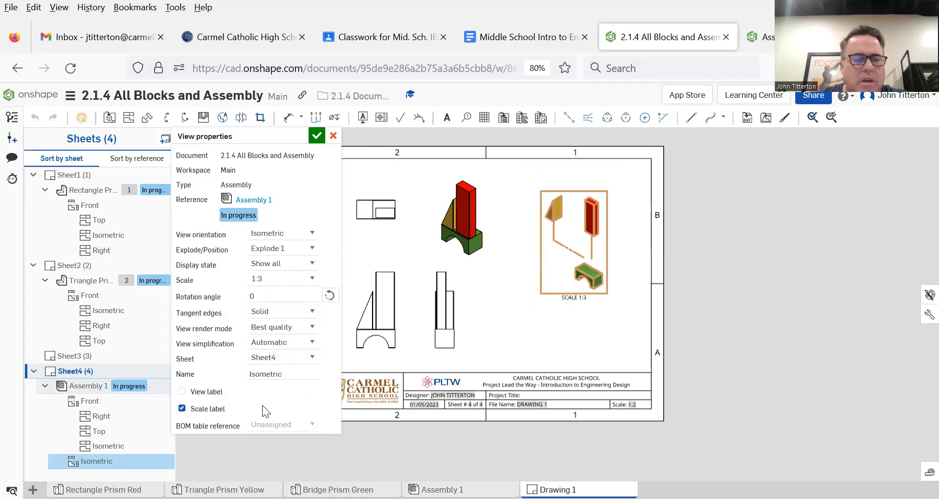
pyautogui.click(182, 408)
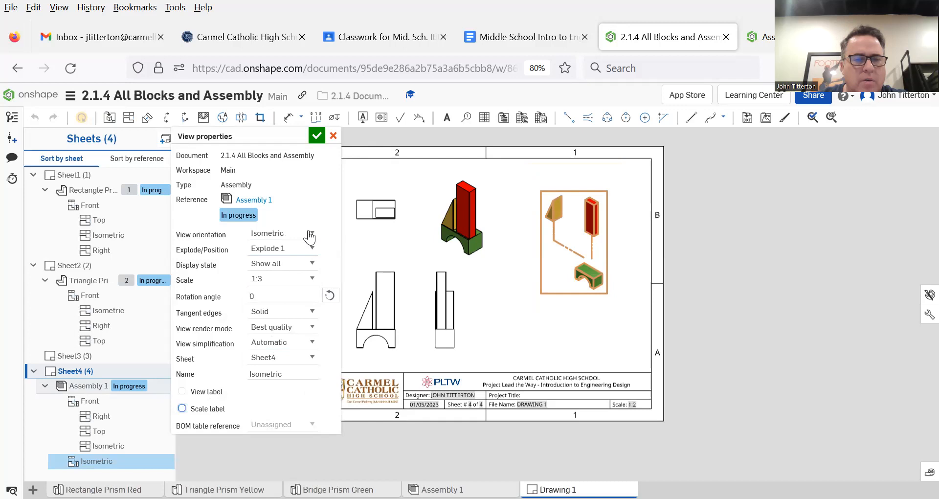
pyautogui.click(317, 136)
pyautogui.moveTo(561, 269); pyautogui.dragTo(568, 251)
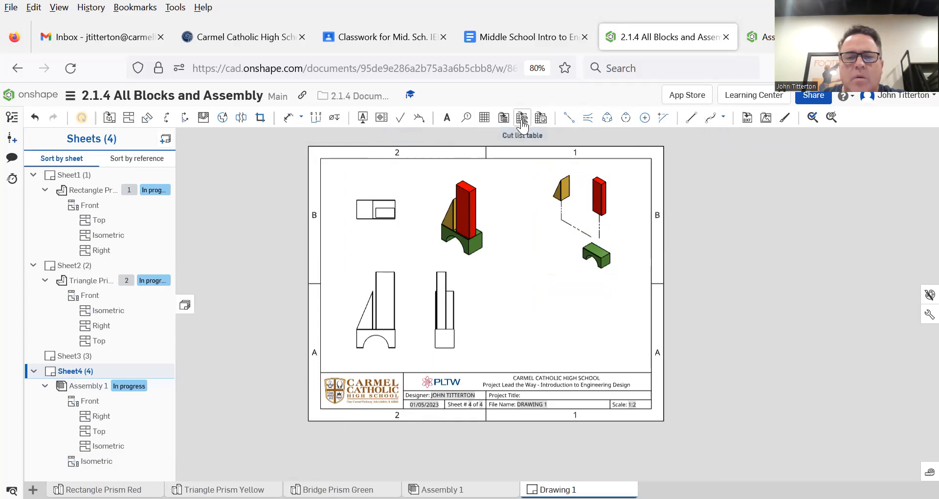
# Insert a flattened, top-to-bottom BOM table for Assembly 1 and fit it into the sheet's lower-right corner directly above the title block.
pyautogui.click(504, 117)
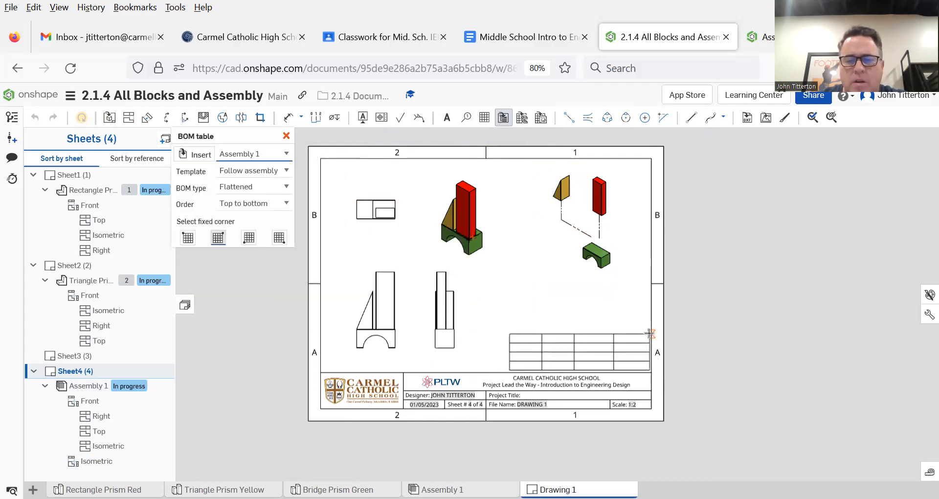
pyautogui.click(630, 312)
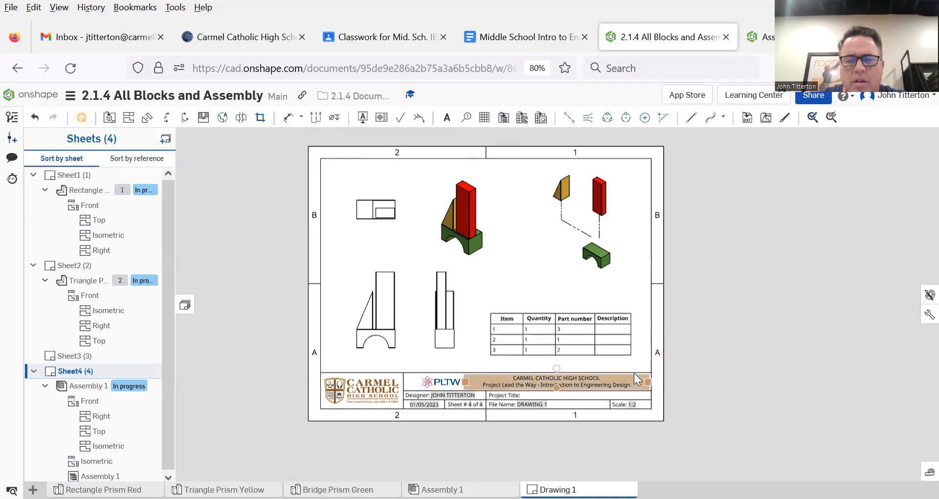
pyautogui.scroll(6, 619, 356)
pyautogui.moveTo(656, 351); pyautogui.dragTo(722, 406)
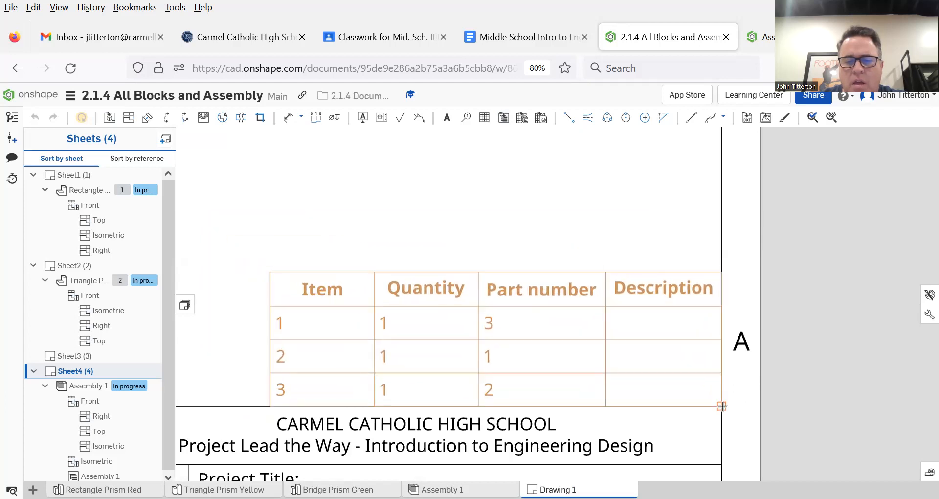
pyautogui.scroll(-6, 452, 310)
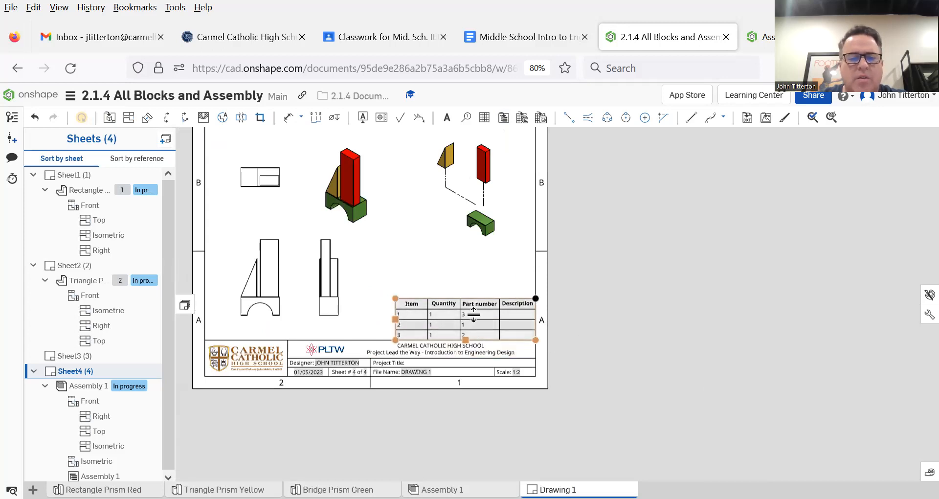
# Examine the BOM table's cell formatting, its template and BOM type properties, and the commands available for the table.
pyautogui.click(483, 303)
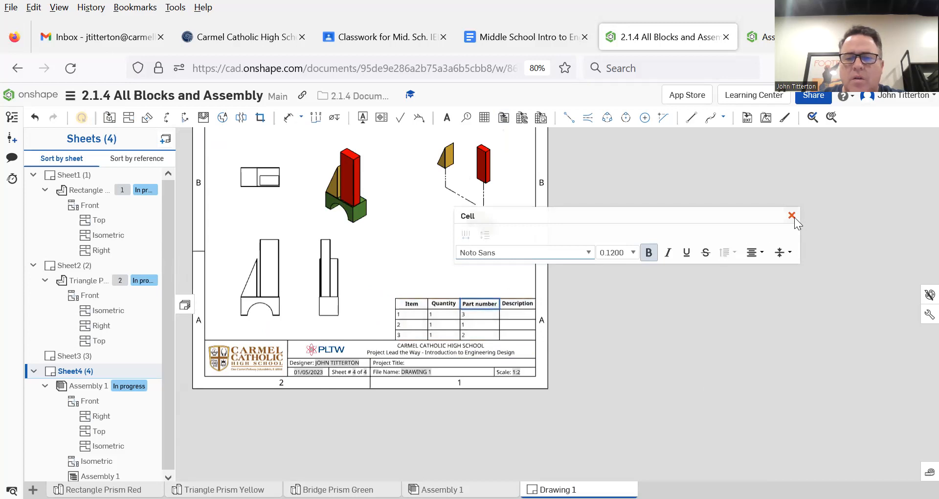
pyautogui.click(792, 216)
pyautogui.click(482, 321)
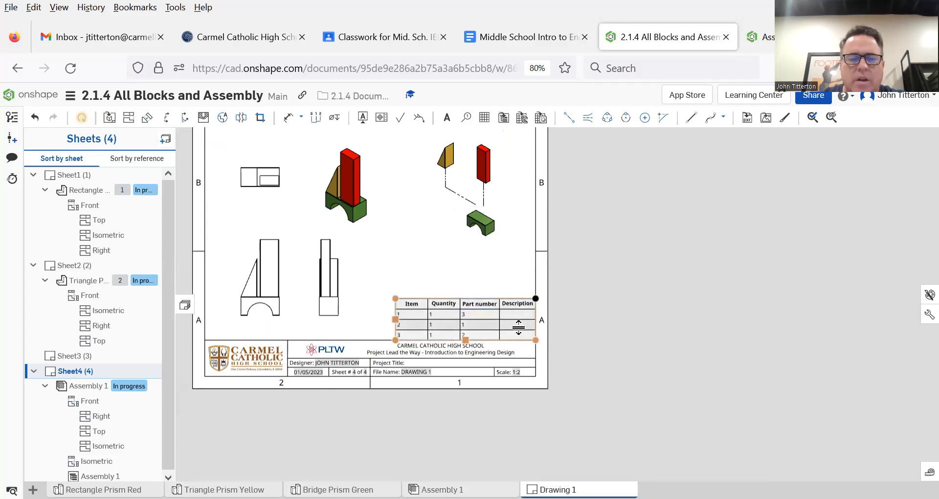
pyautogui.rightClick(485, 314)
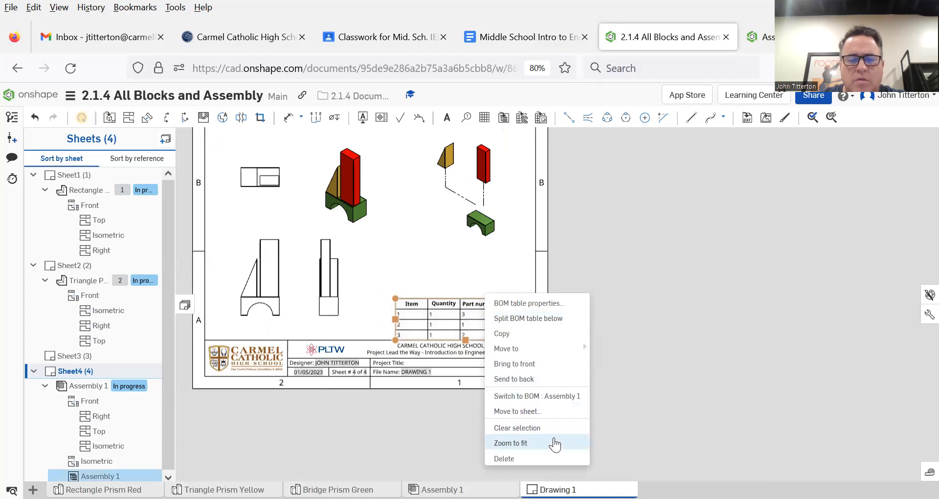
pyautogui.click(528, 303)
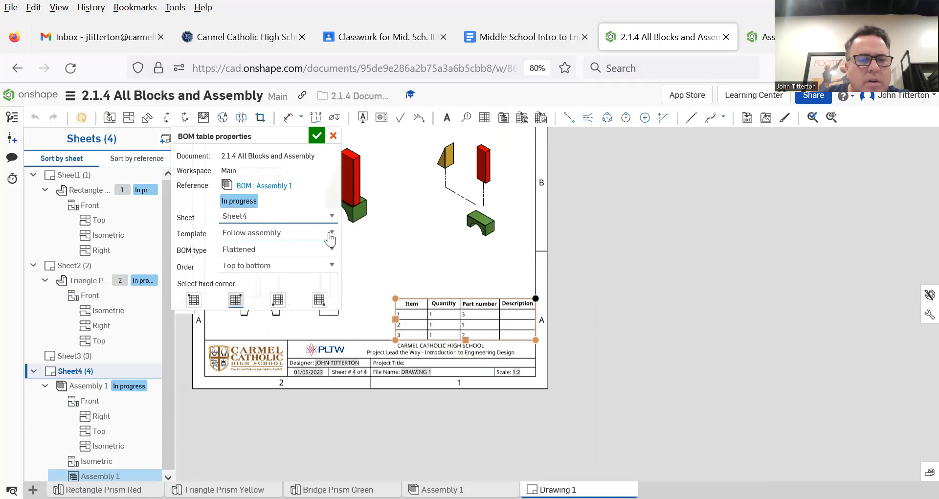
pyautogui.click(332, 250)
pyautogui.click(330, 252)
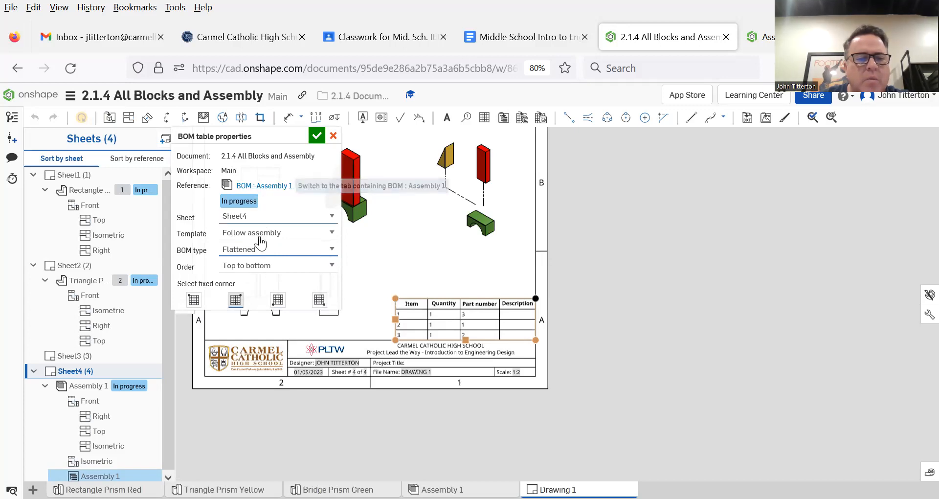
pyautogui.click(316, 137)
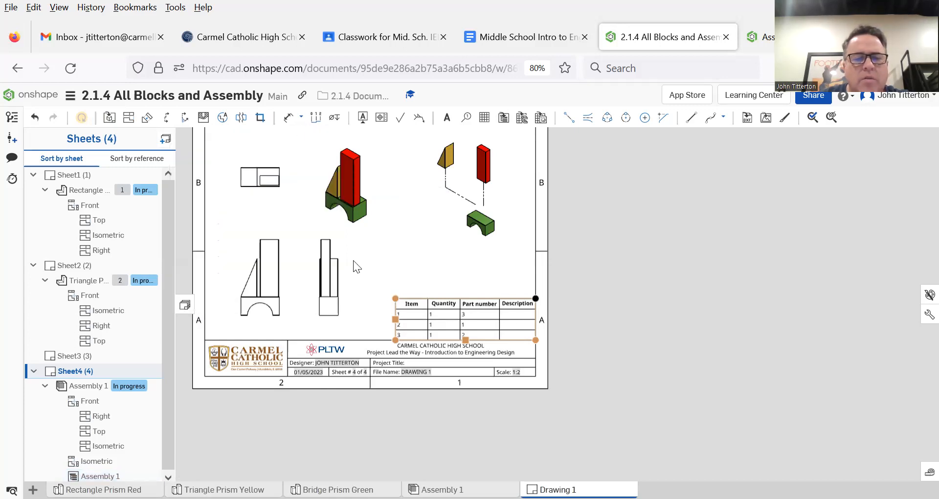
pyautogui.rightClick(513, 304)
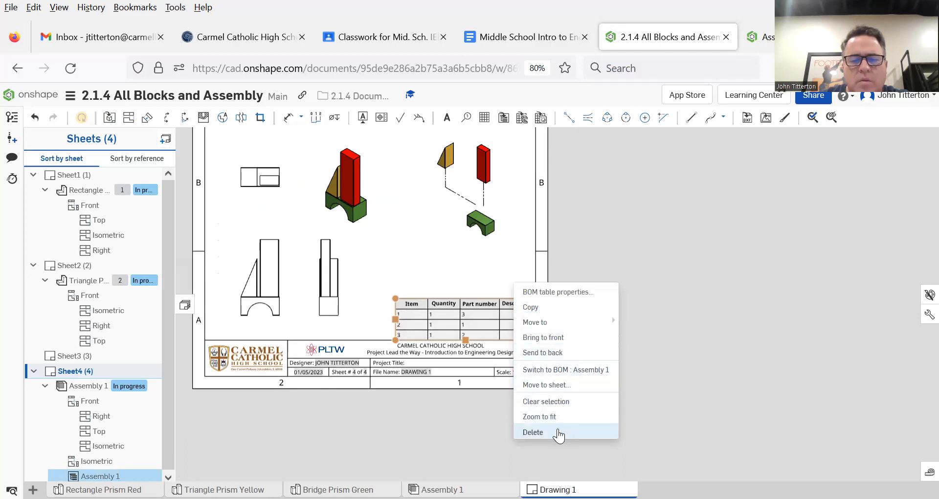
pyautogui.click(498, 257)
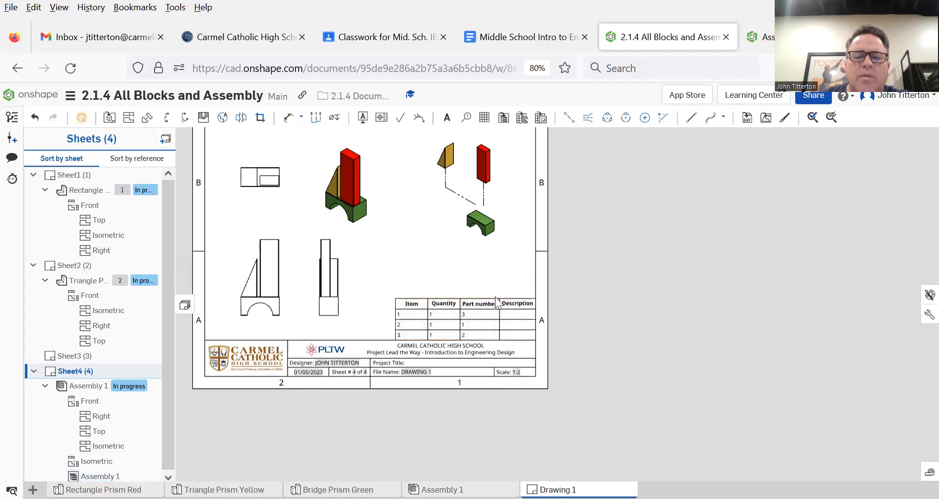
# Set the font of the Description header cell in the BOM table to Tinos.
pyautogui.click(496, 298)
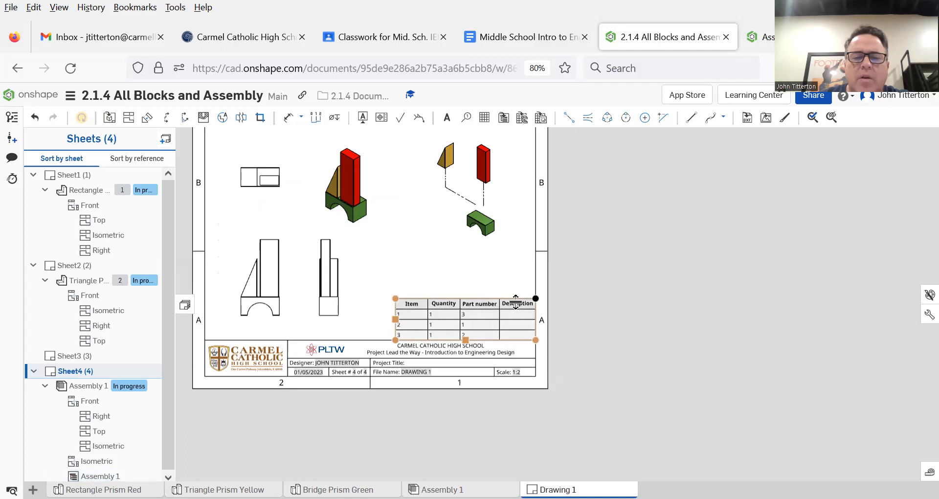
pyautogui.scroll(5, 509, 302)
pyautogui.click(527, 300)
pyautogui.click(526, 300)
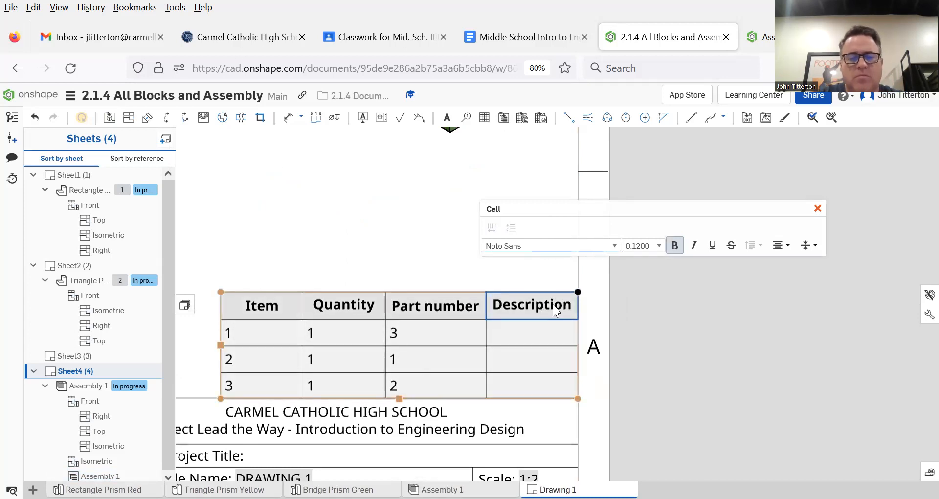
pyautogui.press('t')
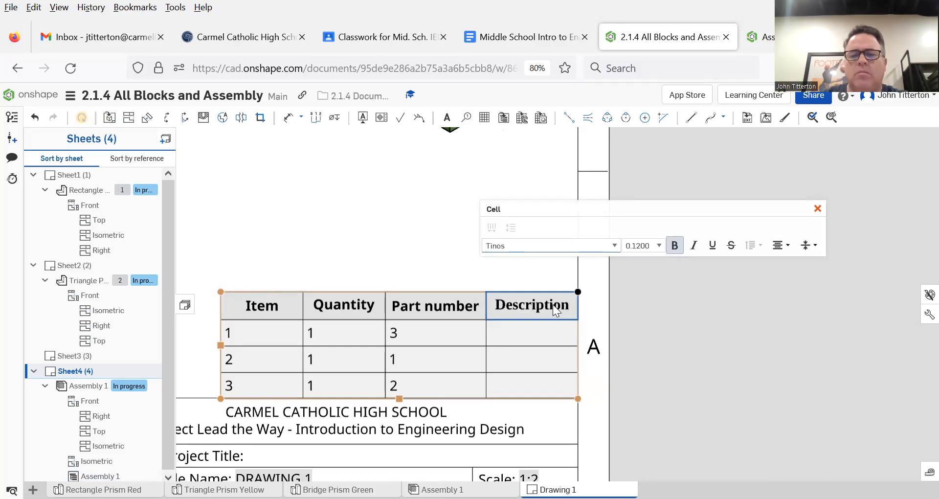
pyautogui.click(785, 165)
pyautogui.click(818, 209)
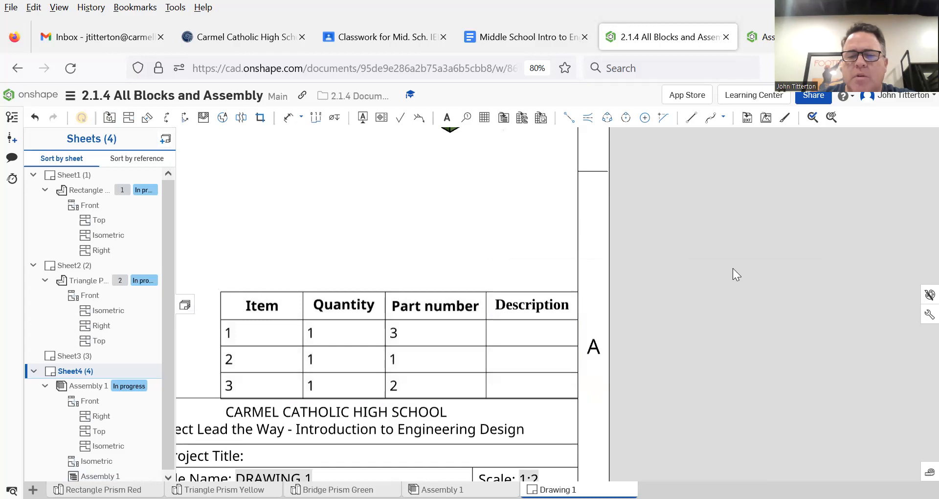
pyautogui.scroll(1, 446, 267)
pyautogui.click(507, 315)
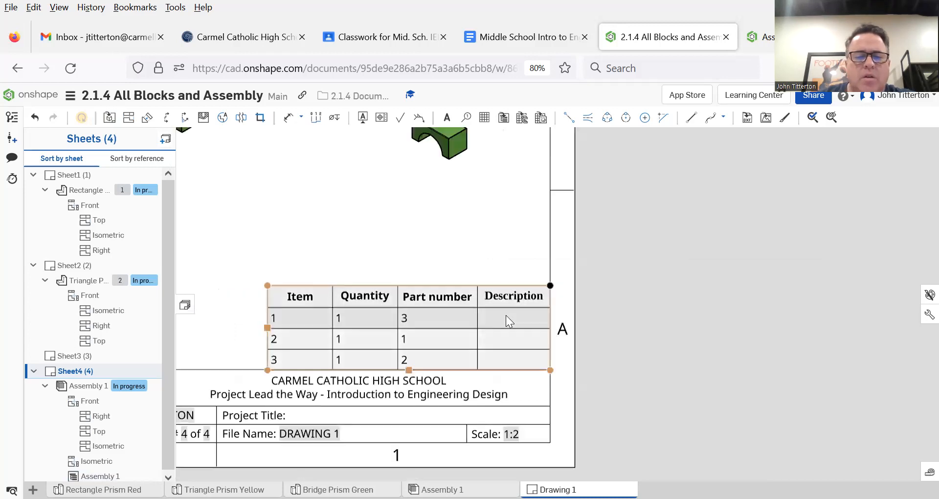
pyautogui.click(502, 317)
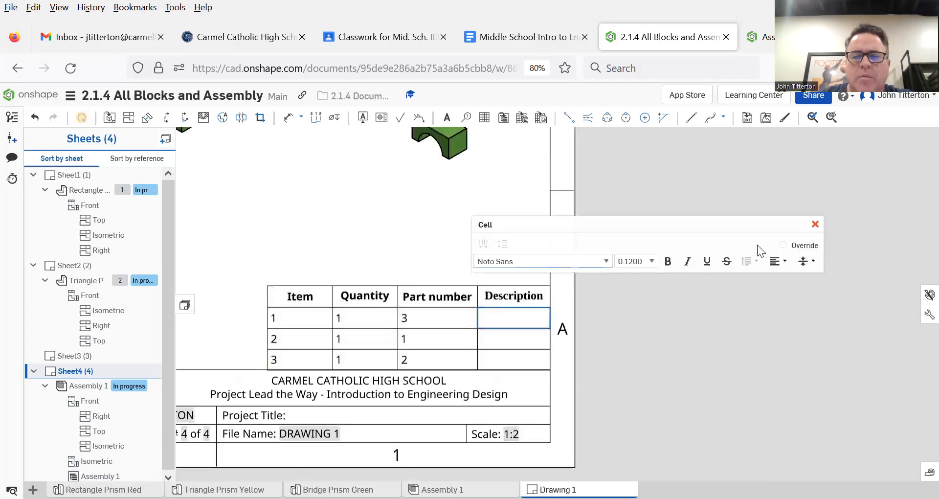
pyautogui.click(815, 224)
# Attach a circular callout showing the table item number to the red block in the exploded view, placed beside its upper edge.
pyautogui.press('f')
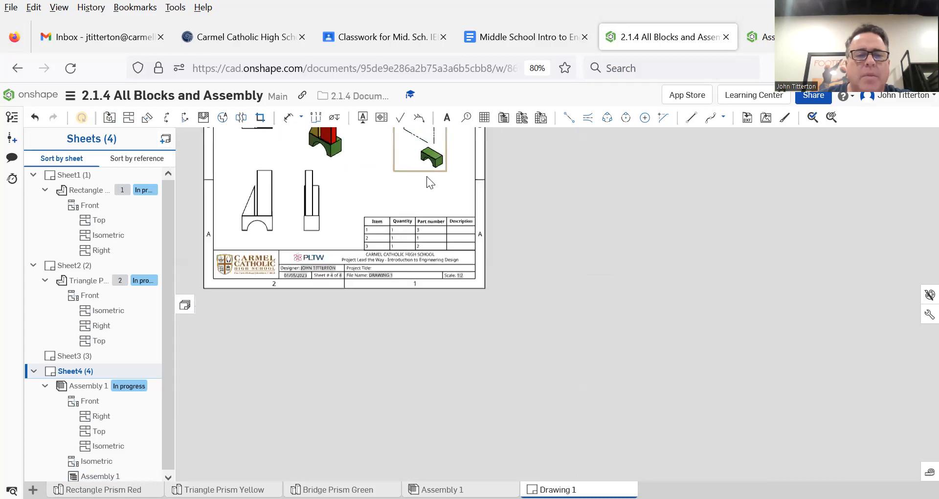
pyautogui.scroll(5, 480, 225)
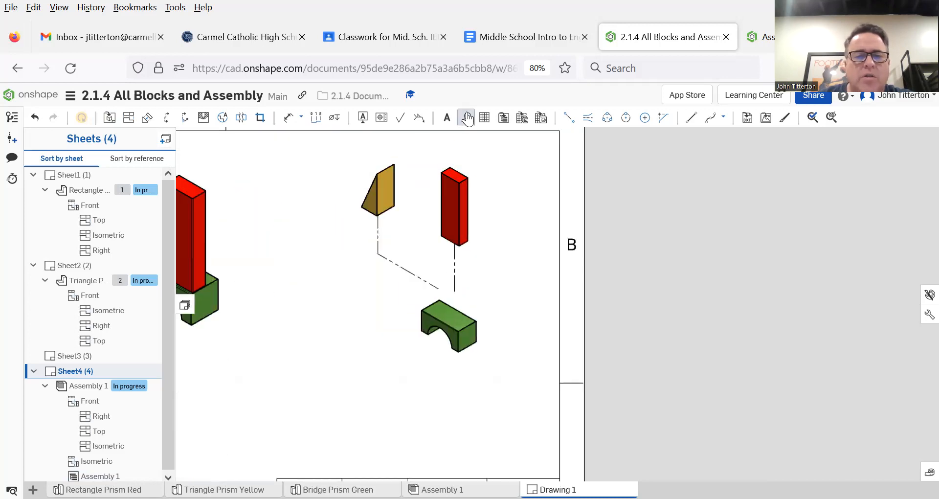
pyautogui.click(466, 117)
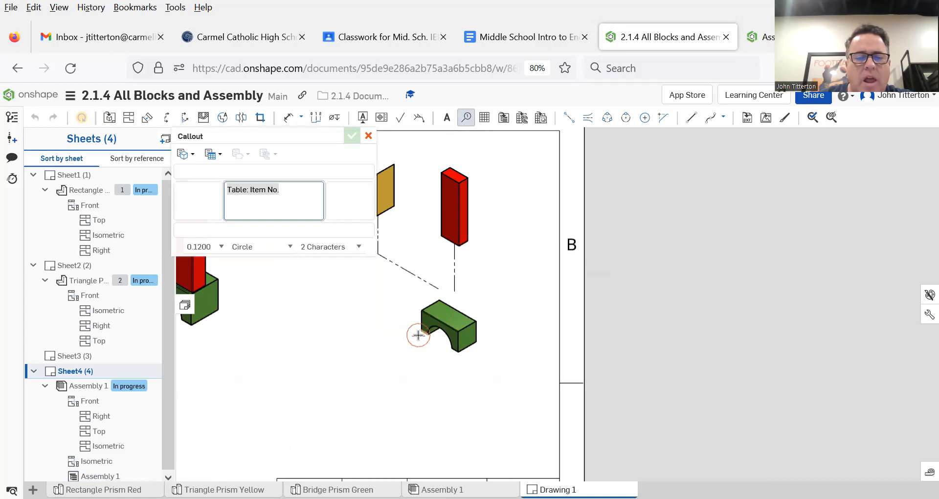
pyautogui.scroll(-4, 406, 318)
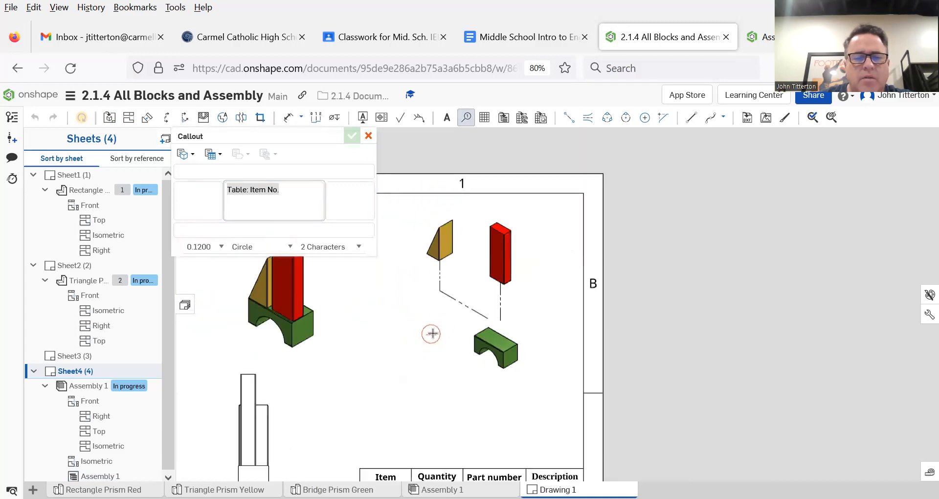
pyautogui.click(512, 229)
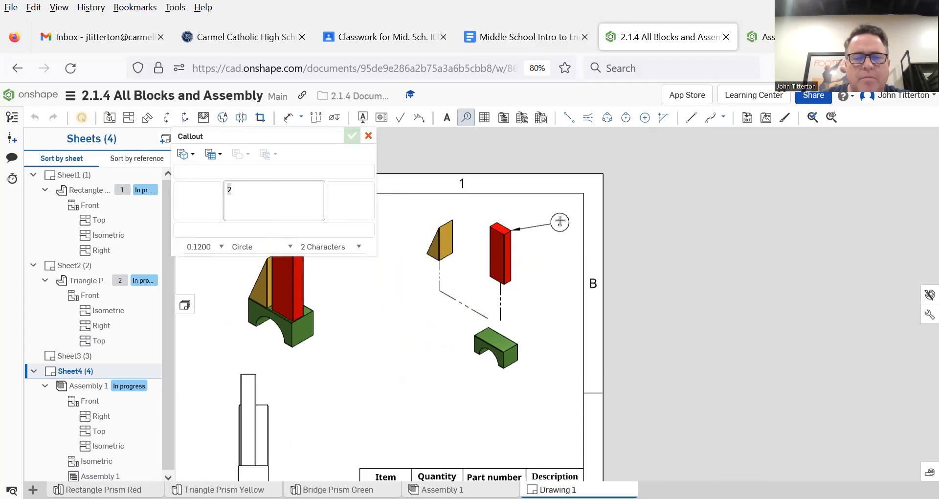
pyautogui.click(560, 222)
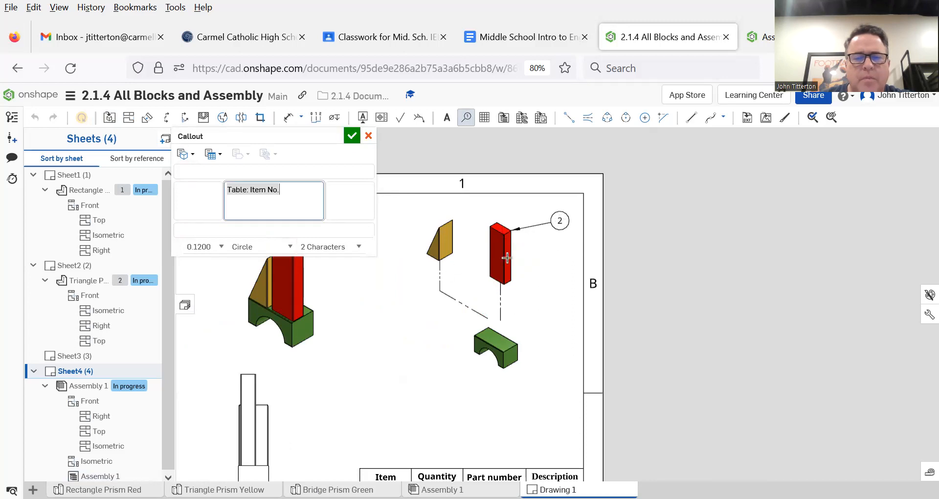
# Add matching item-number callouts to the yellow triangular block and the green bridge block in the exploded view.
pyautogui.click(431, 240)
pyautogui.click(400, 221)
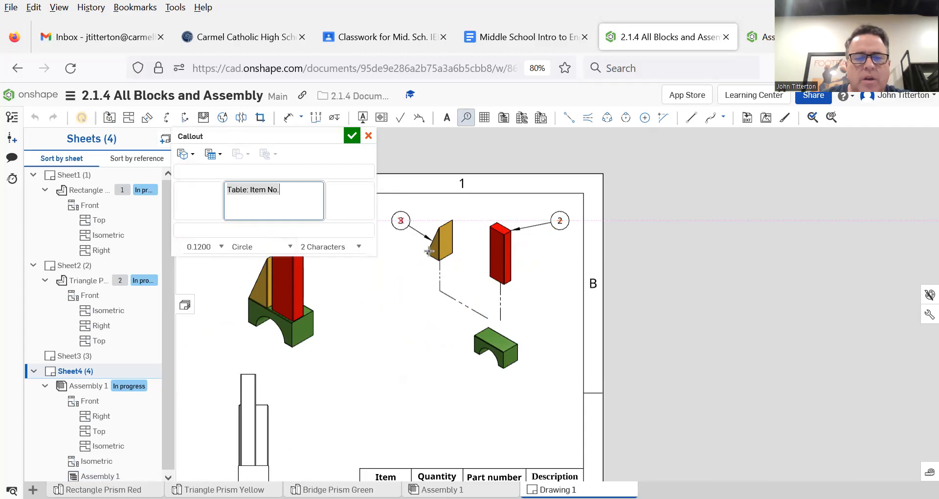
pyautogui.click(504, 336)
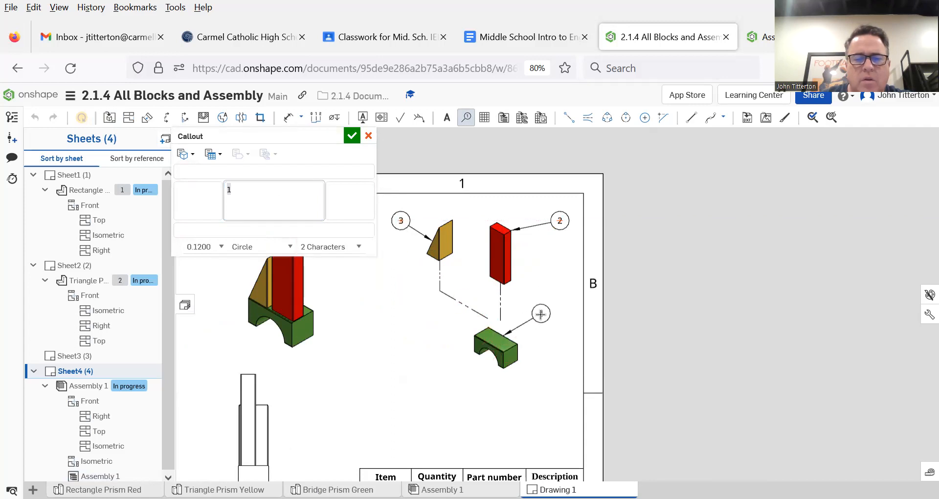
pyautogui.click(541, 315)
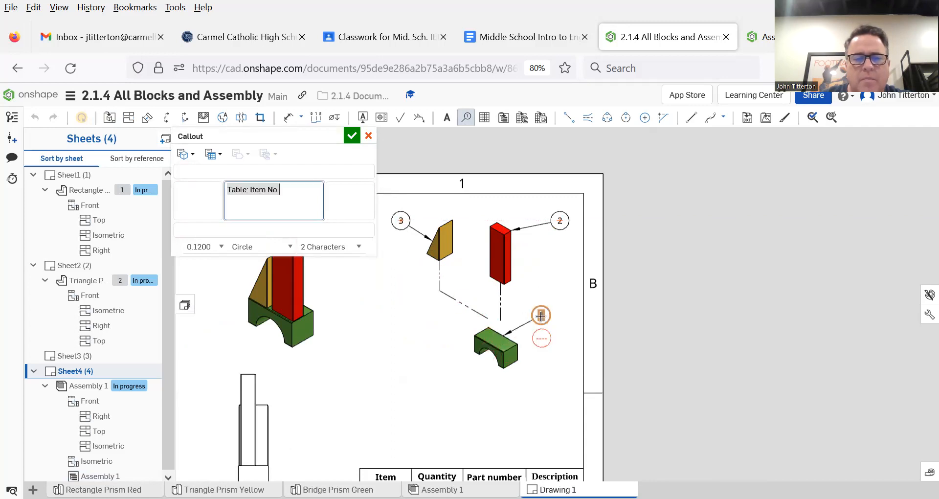
pyautogui.click(352, 137)
pyautogui.scroll(-5, 413, 357)
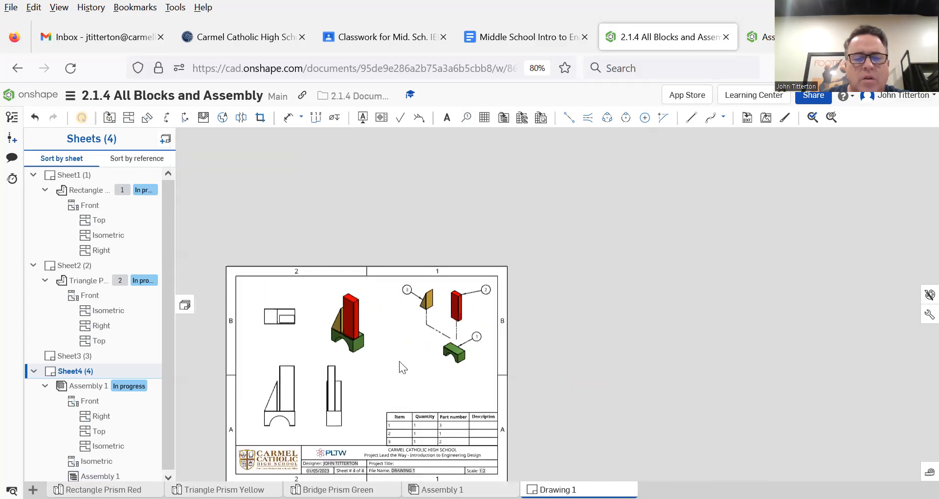
pyautogui.scroll(3, 444, 304)
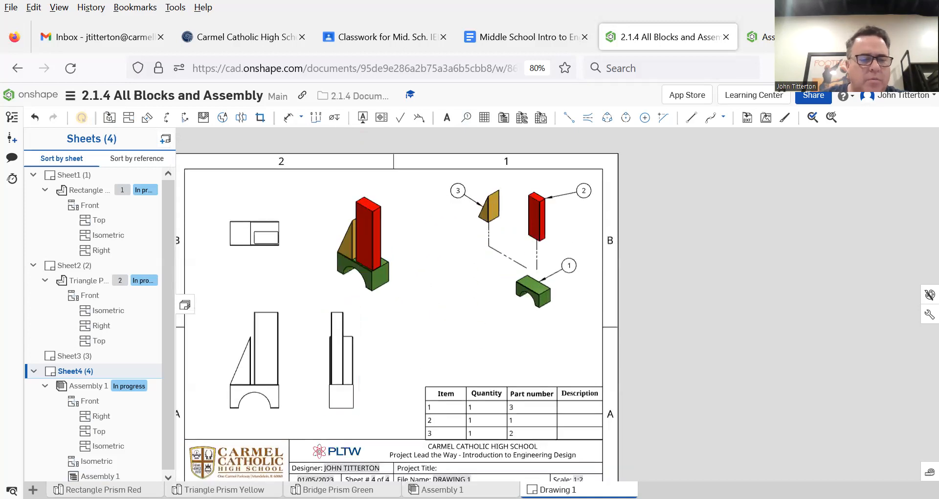
# Examine the properties of the Rectangle Prism part in the Rectangle Prism Red part studio, including its description and part number fields.
pyautogui.click(103, 489)
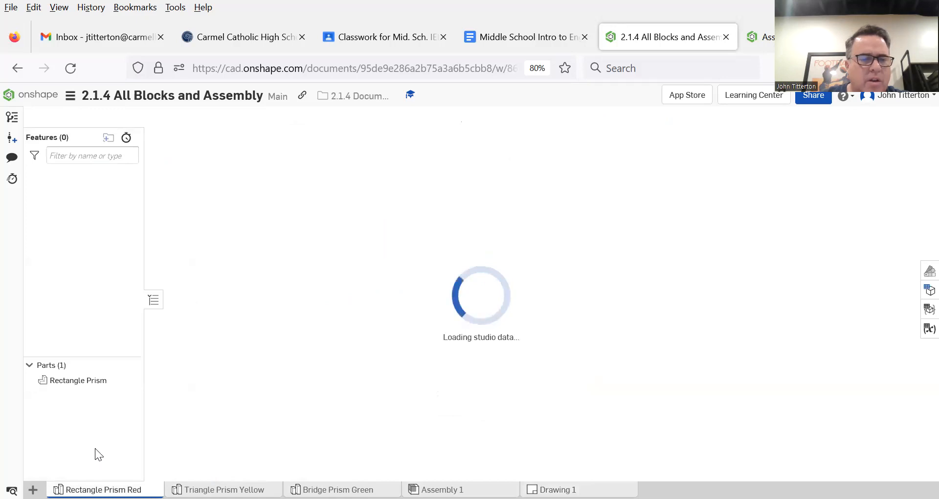
pyautogui.rightClick(64, 381)
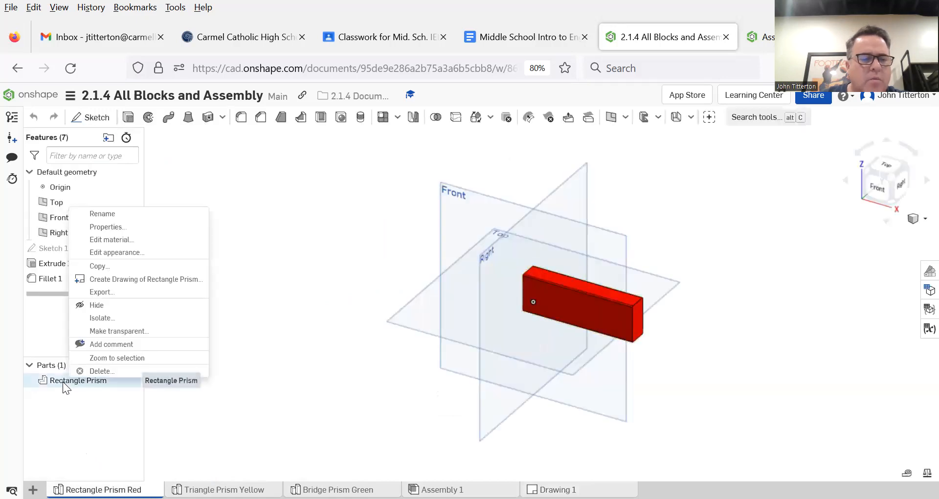
pyautogui.click(110, 227)
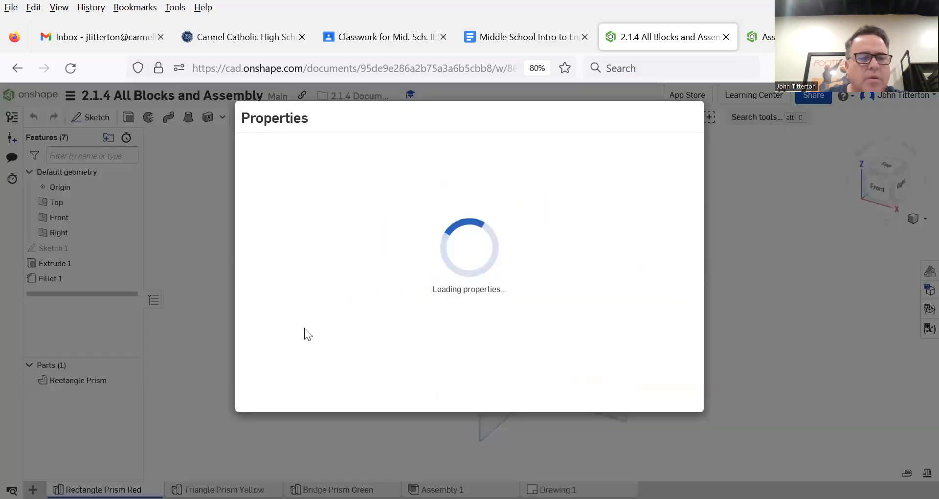
pyautogui.scroll(-10, 374, 297)
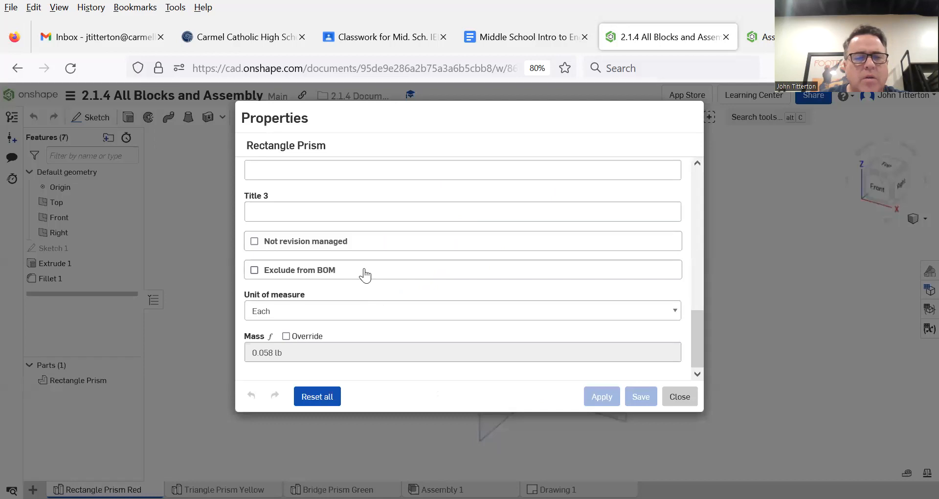
pyautogui.scroll(5, 364, 269)
pyautogui.scroll(2, 365, 265)
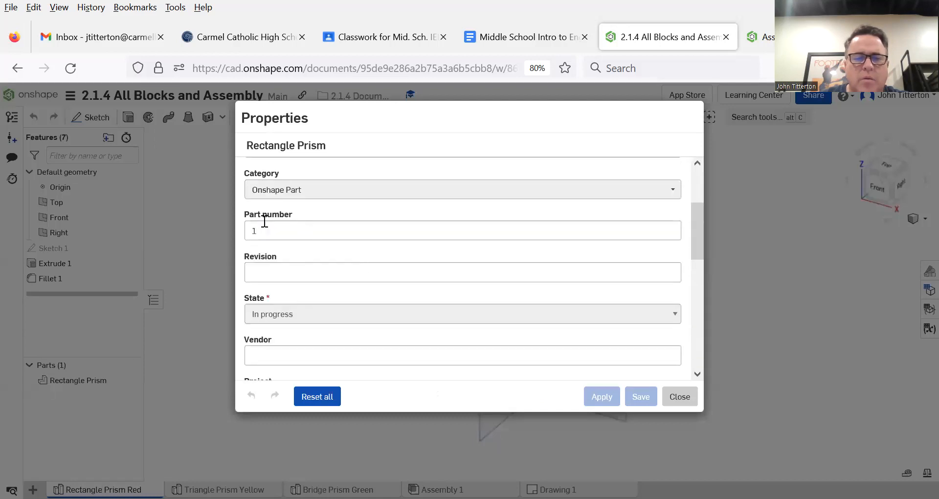
pyautogui.scroll(3, 329, 268)
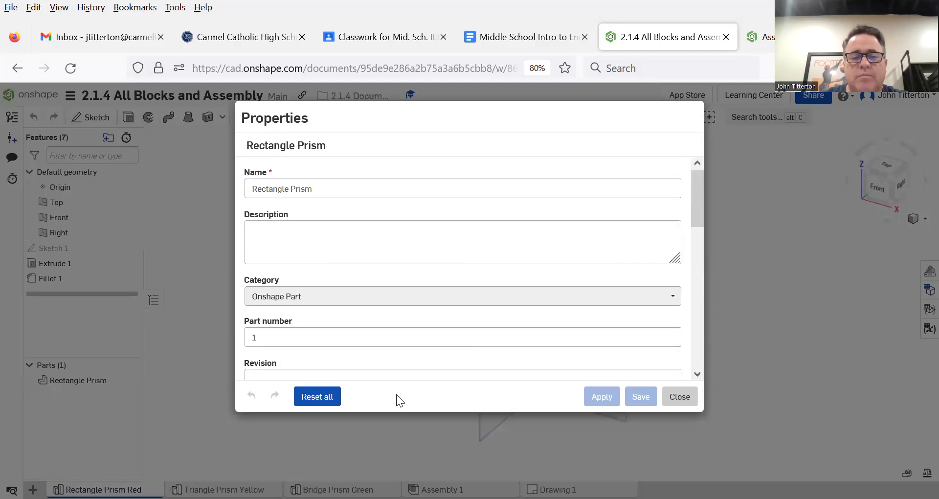
pyautogui.click(680, 397)
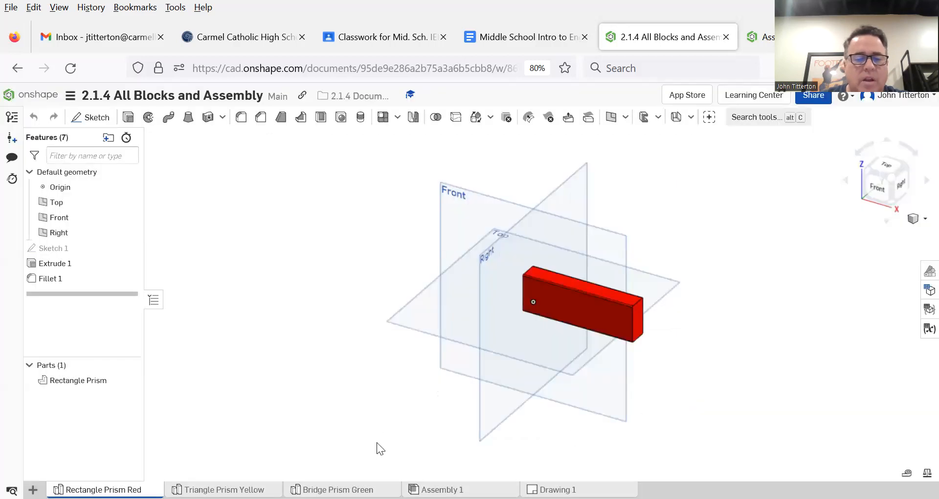